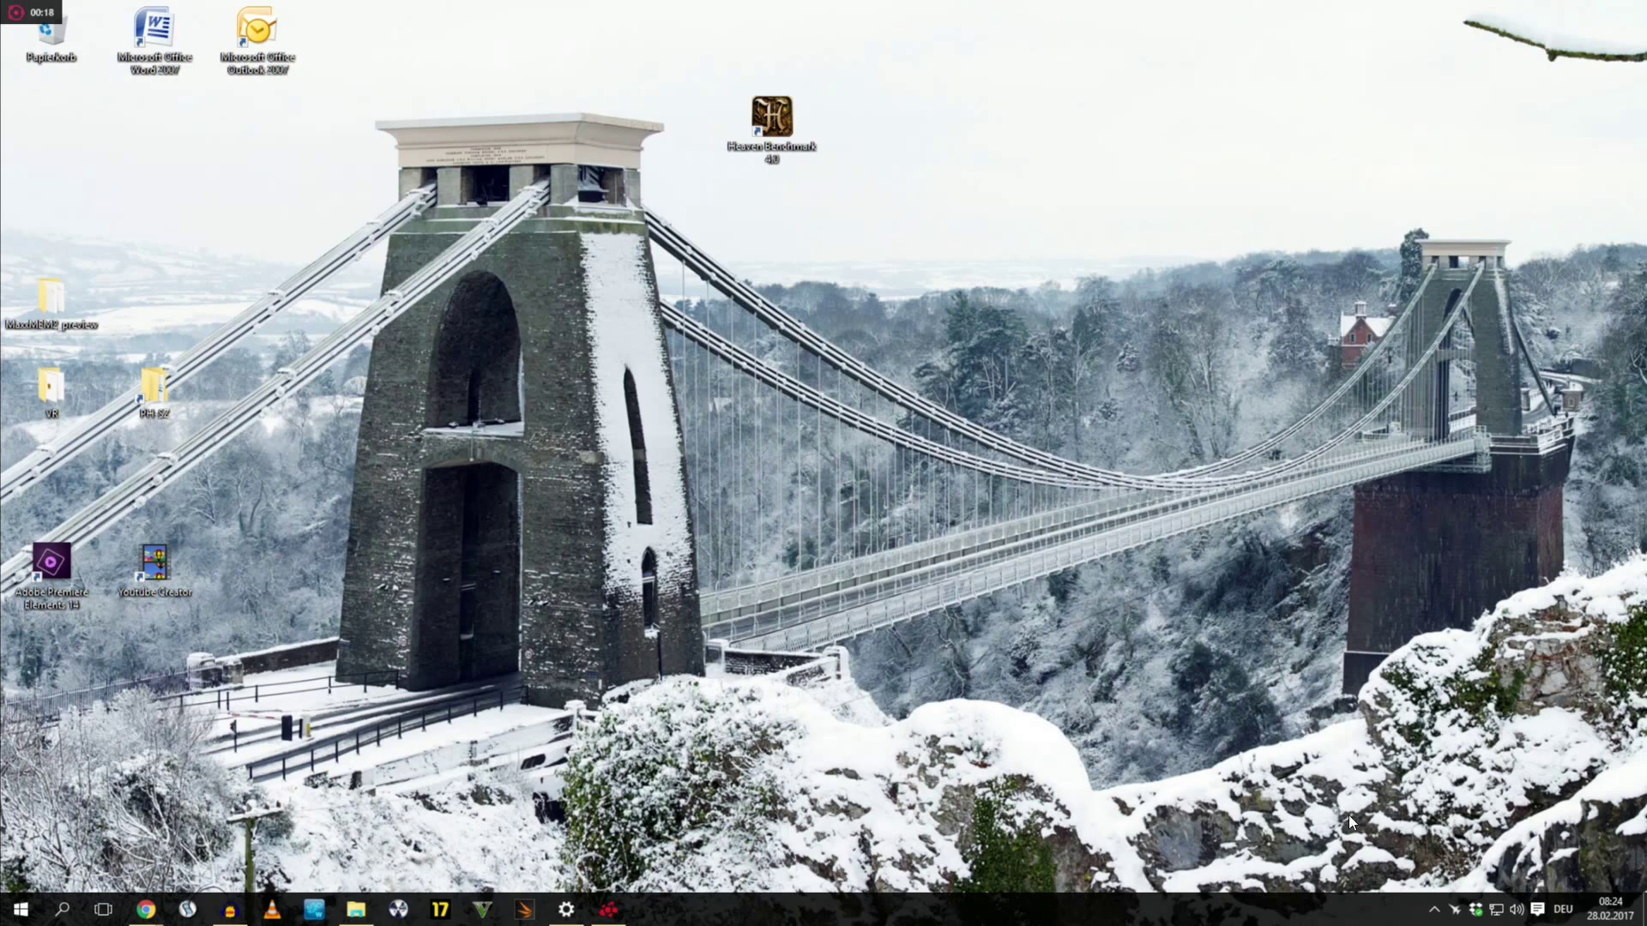
Detach Afterburner's hardware monitor and move it up, then close it and hide Afterburner
left_click(1455, 915)
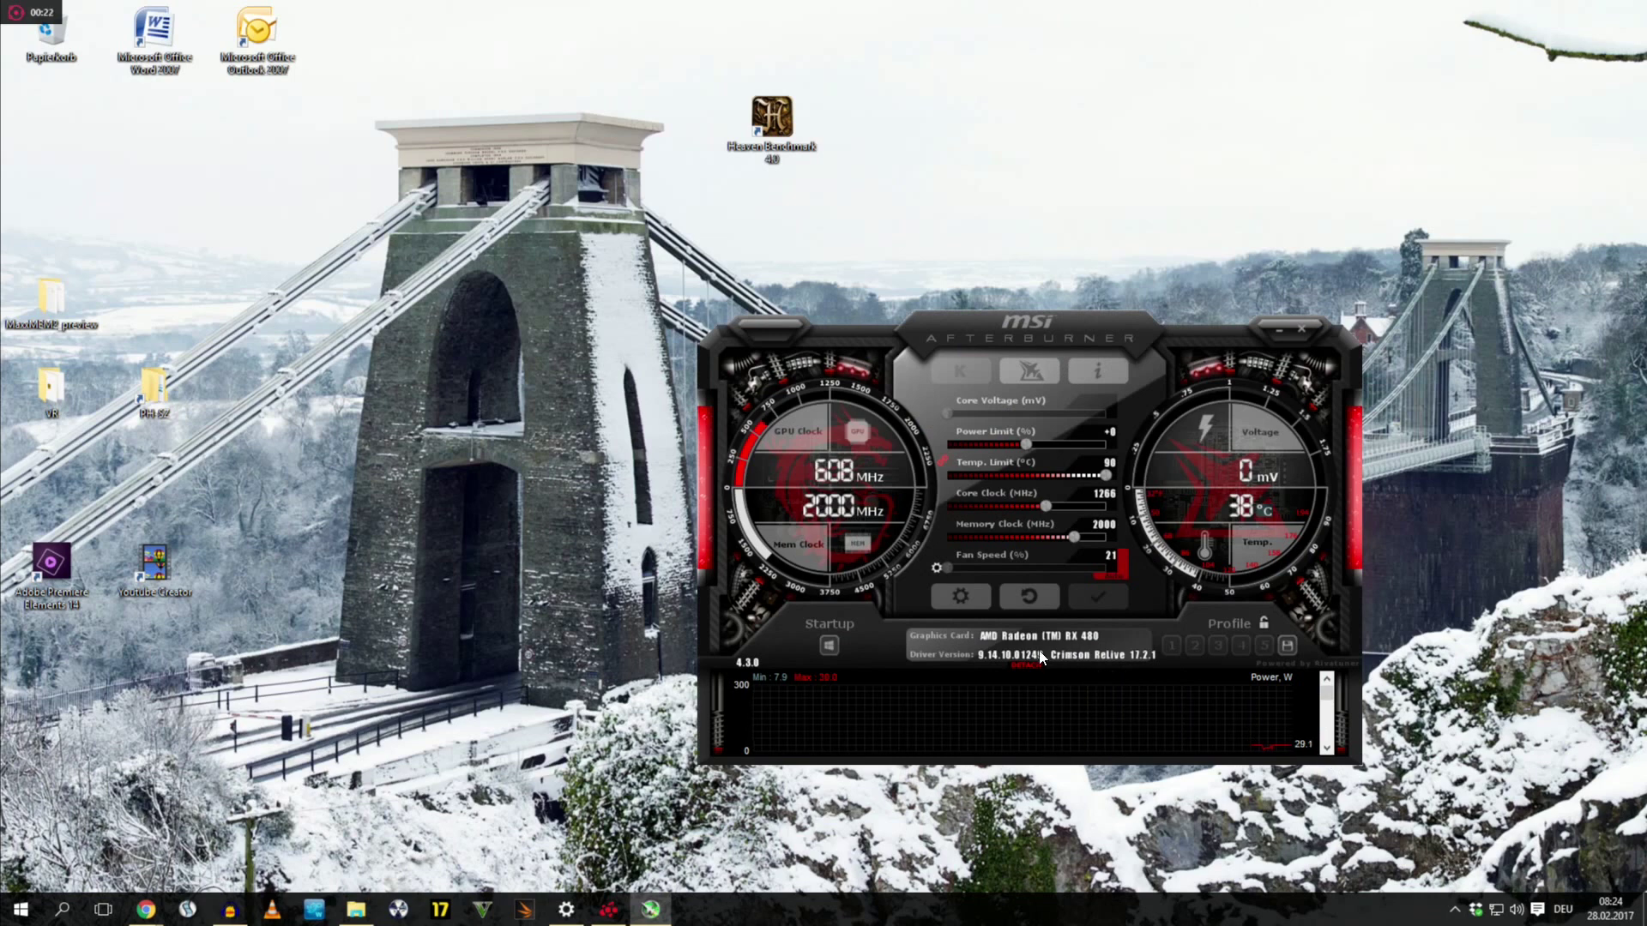
left_click(1031, 663)
left_click_drag(779, 491, 723, 180)
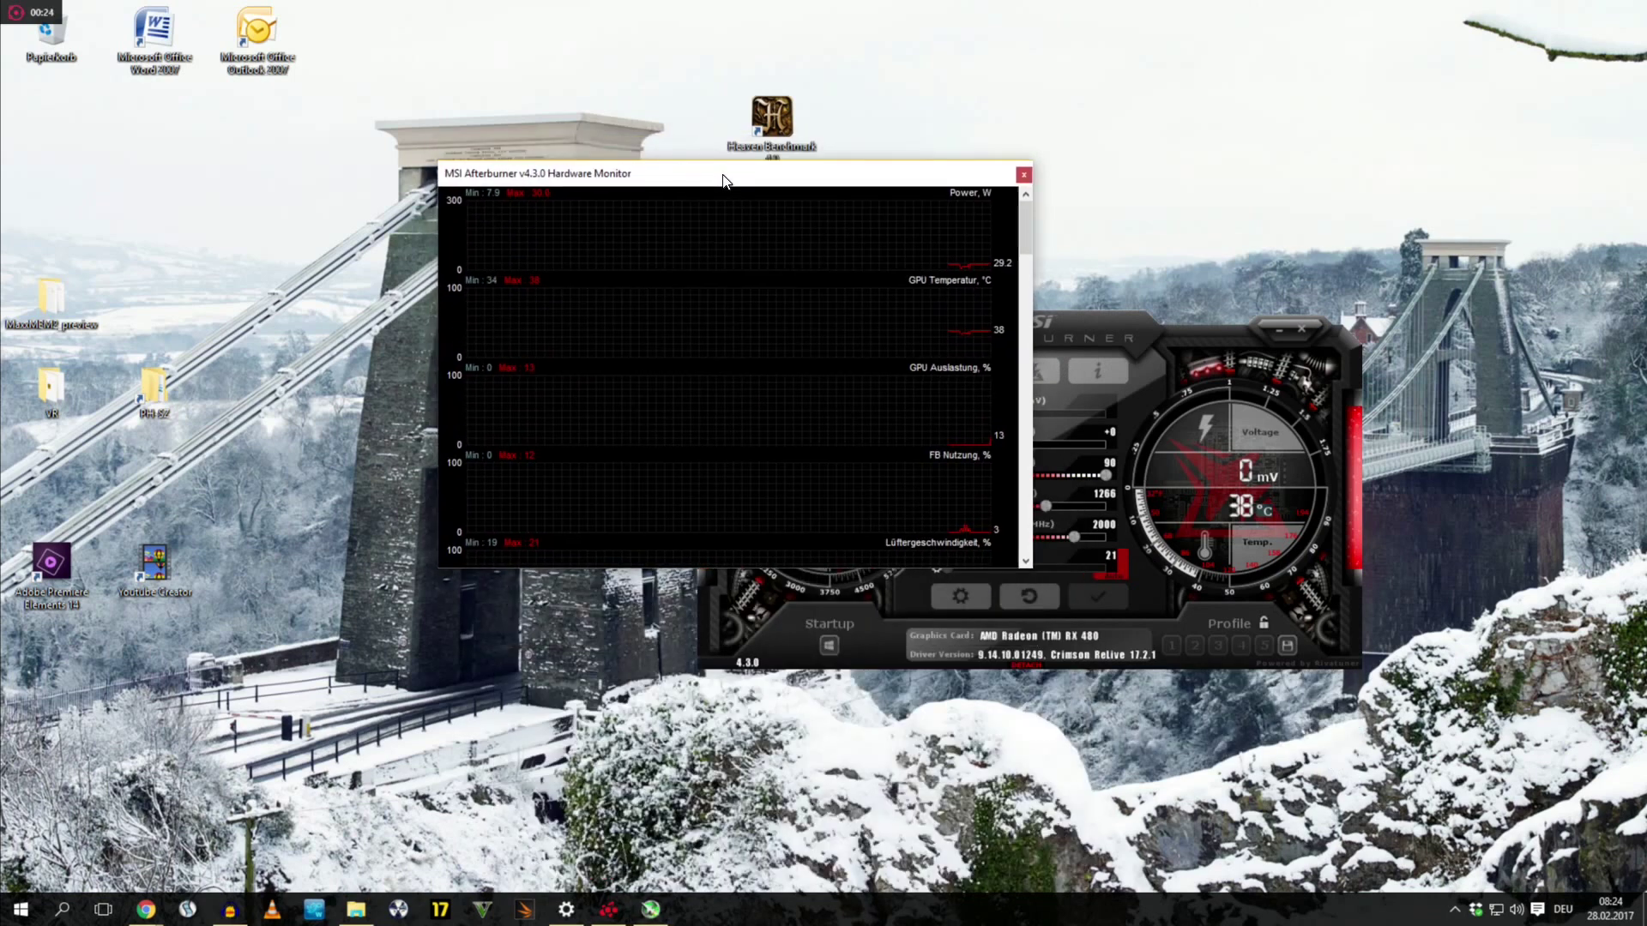
mouse_move(976, 266)
left_click(1023, 176)
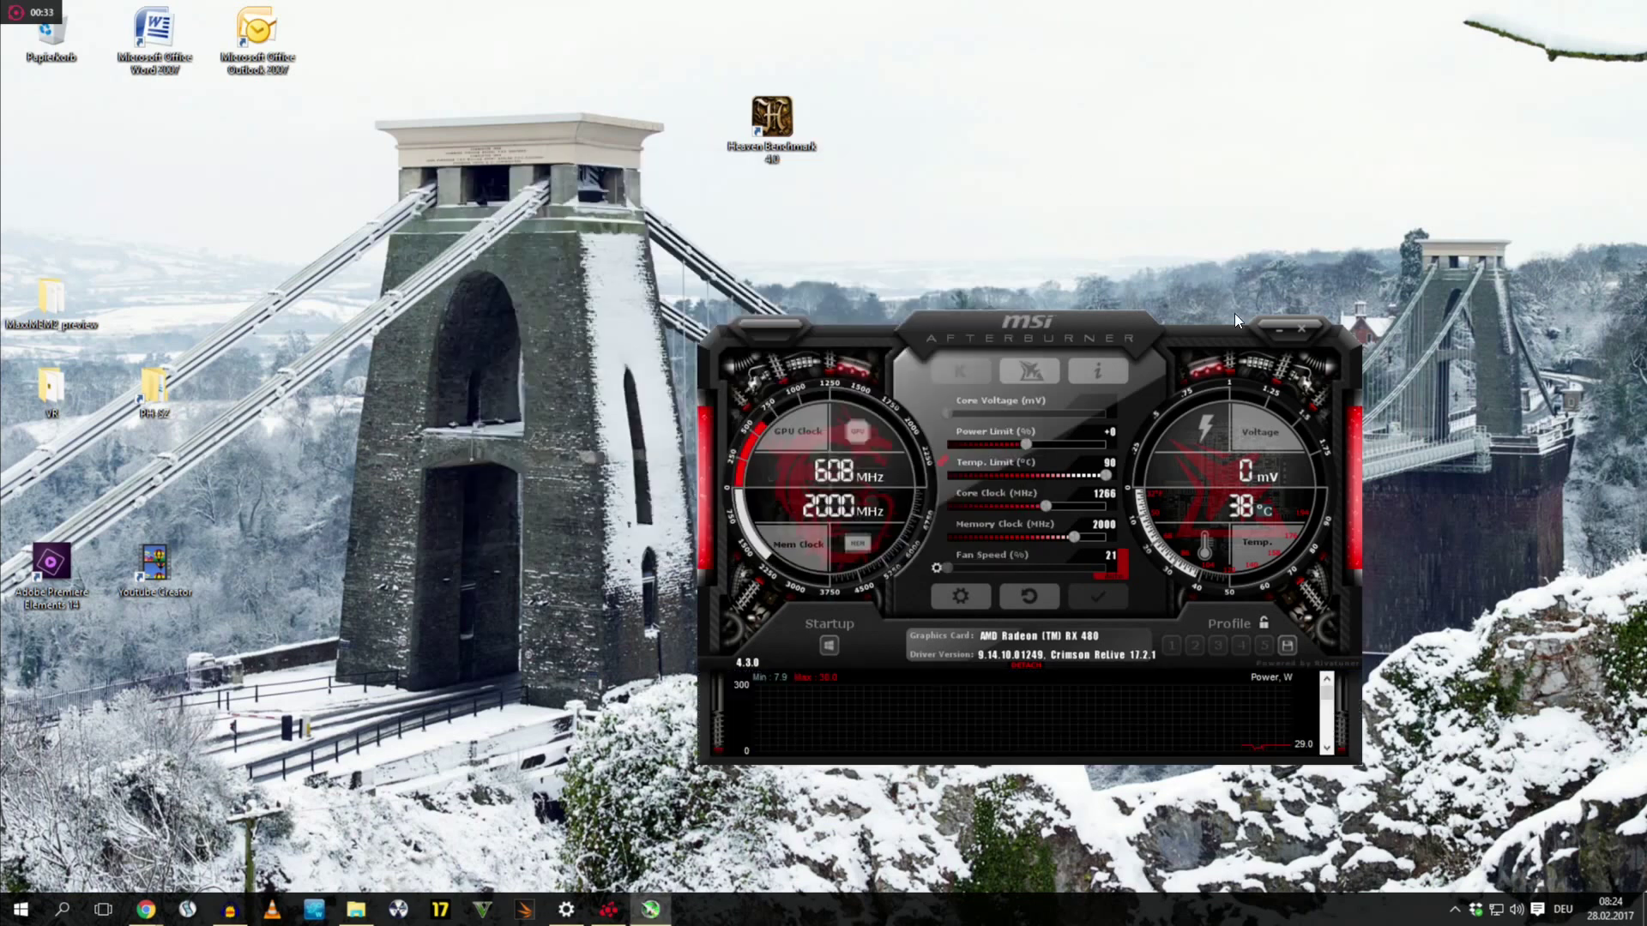
left_click(1277, 327)
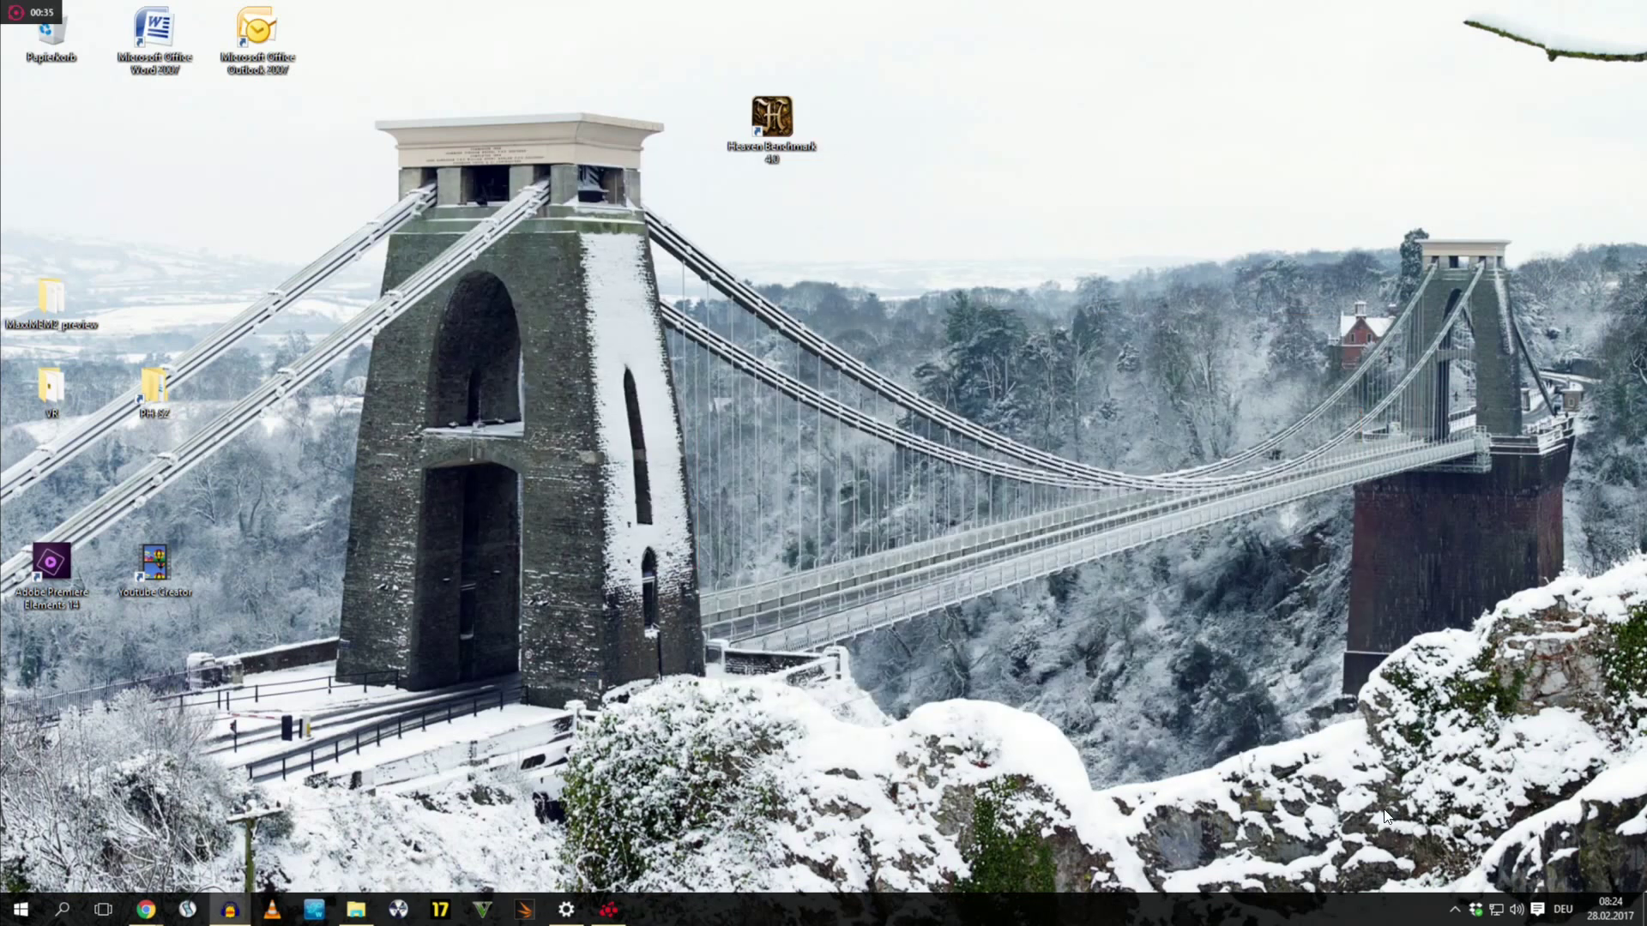
Open AMD Radeon Settings from the tray and go to the global profile's WattMan page
left_click(1454, 909)
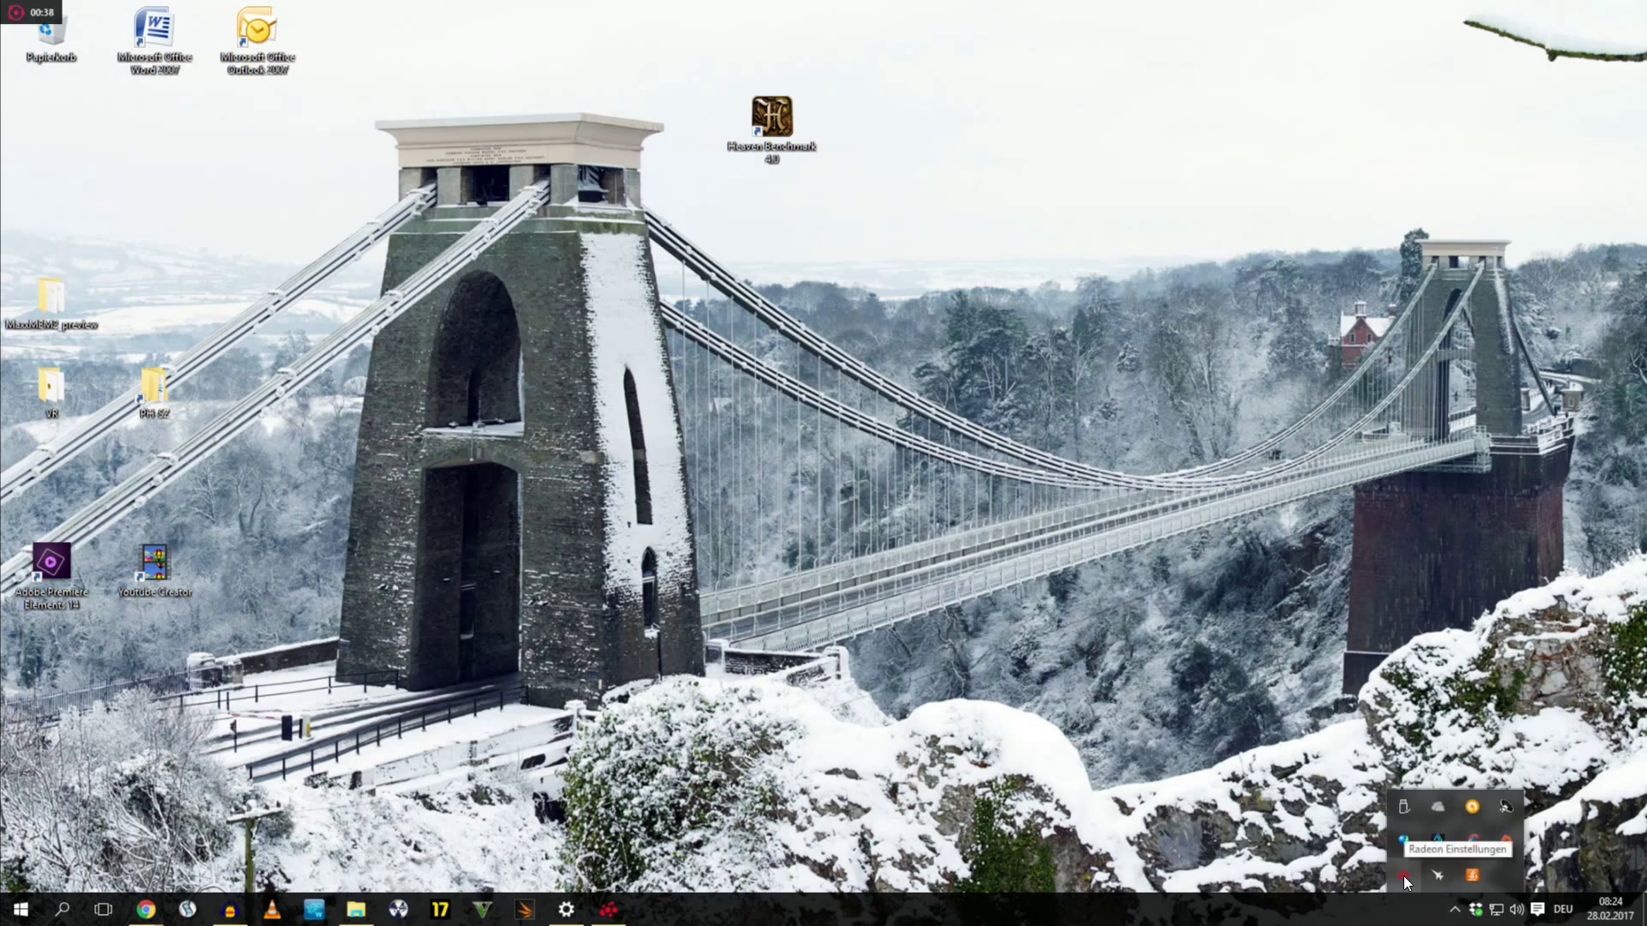
left_click(1404, 877)
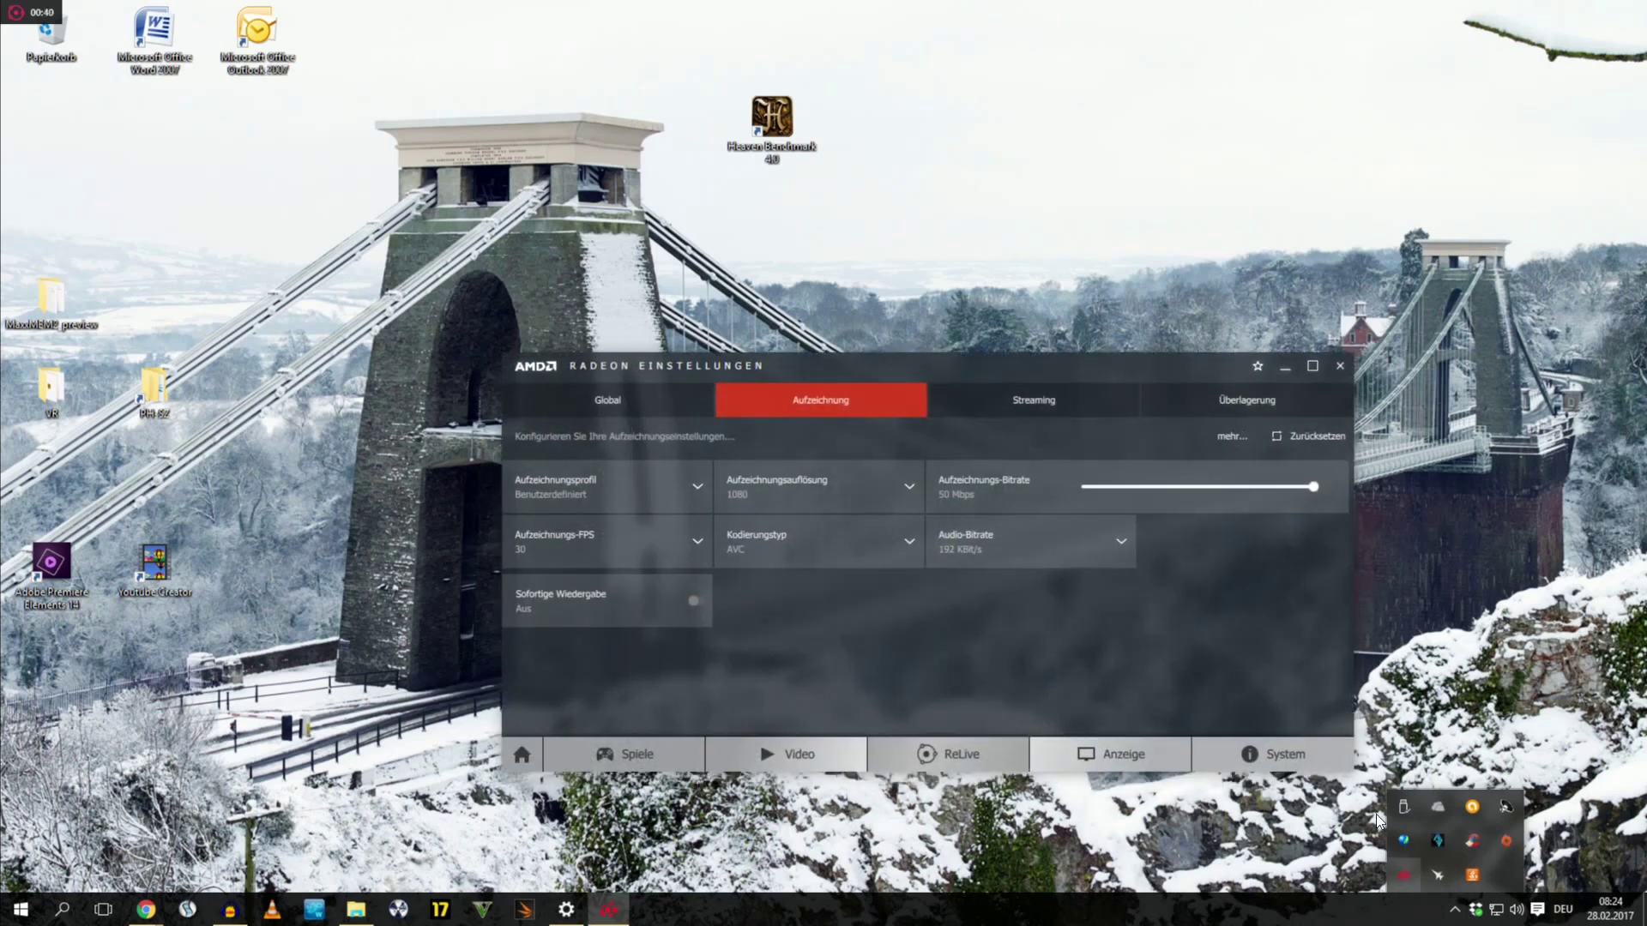
left_click(586, 413)
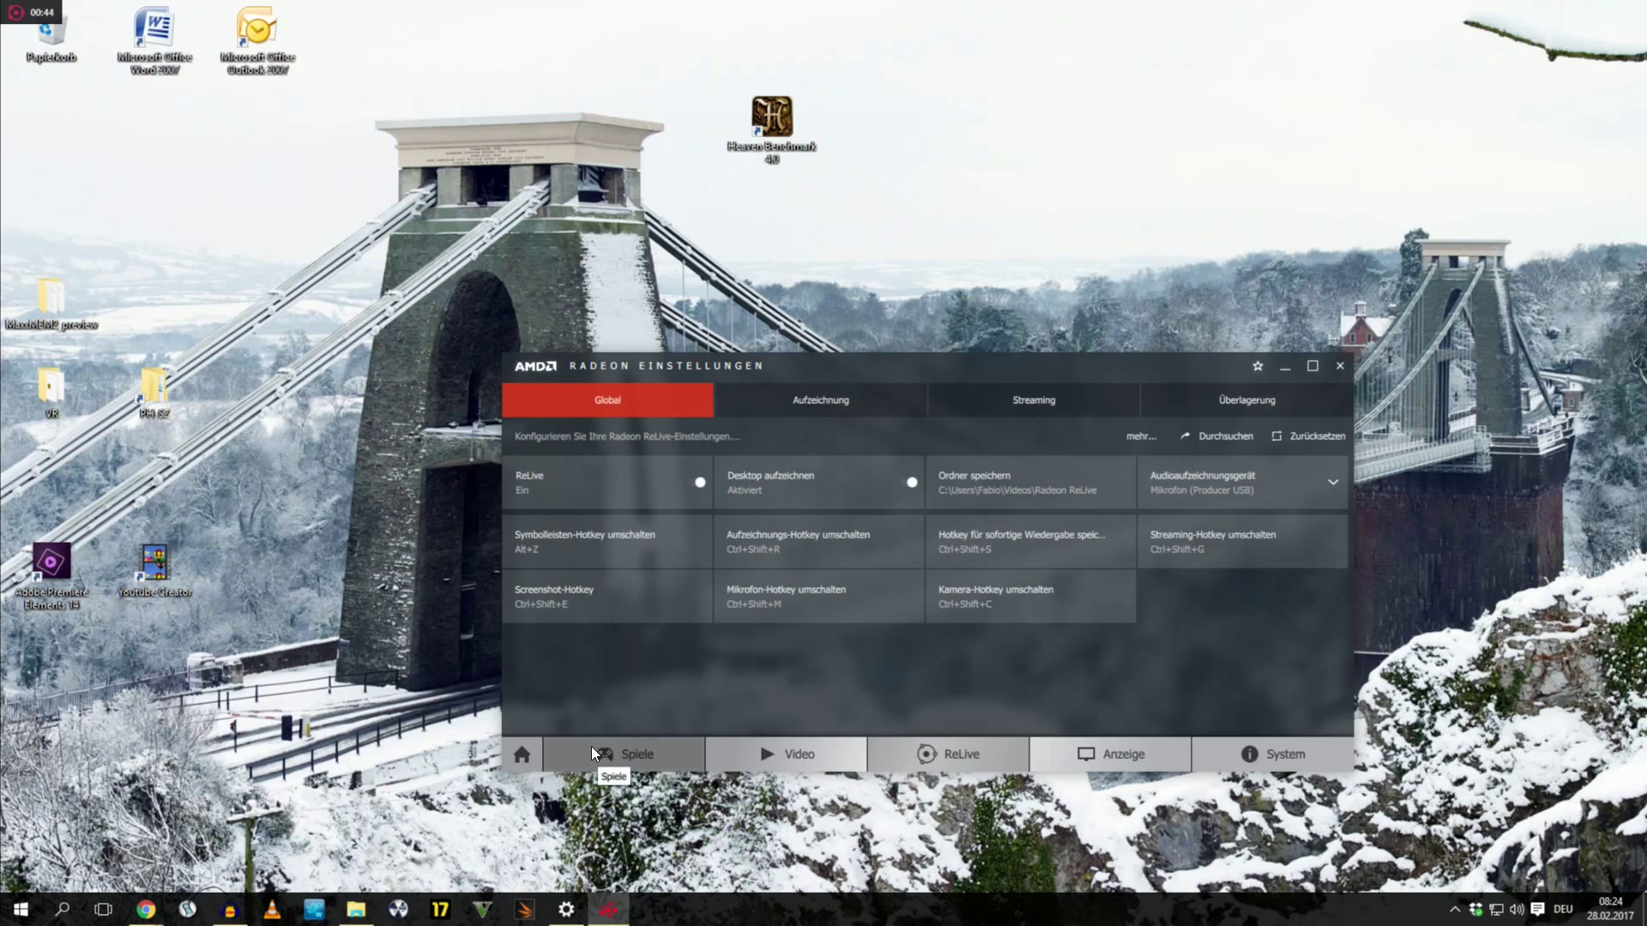
left_click(522, 755)
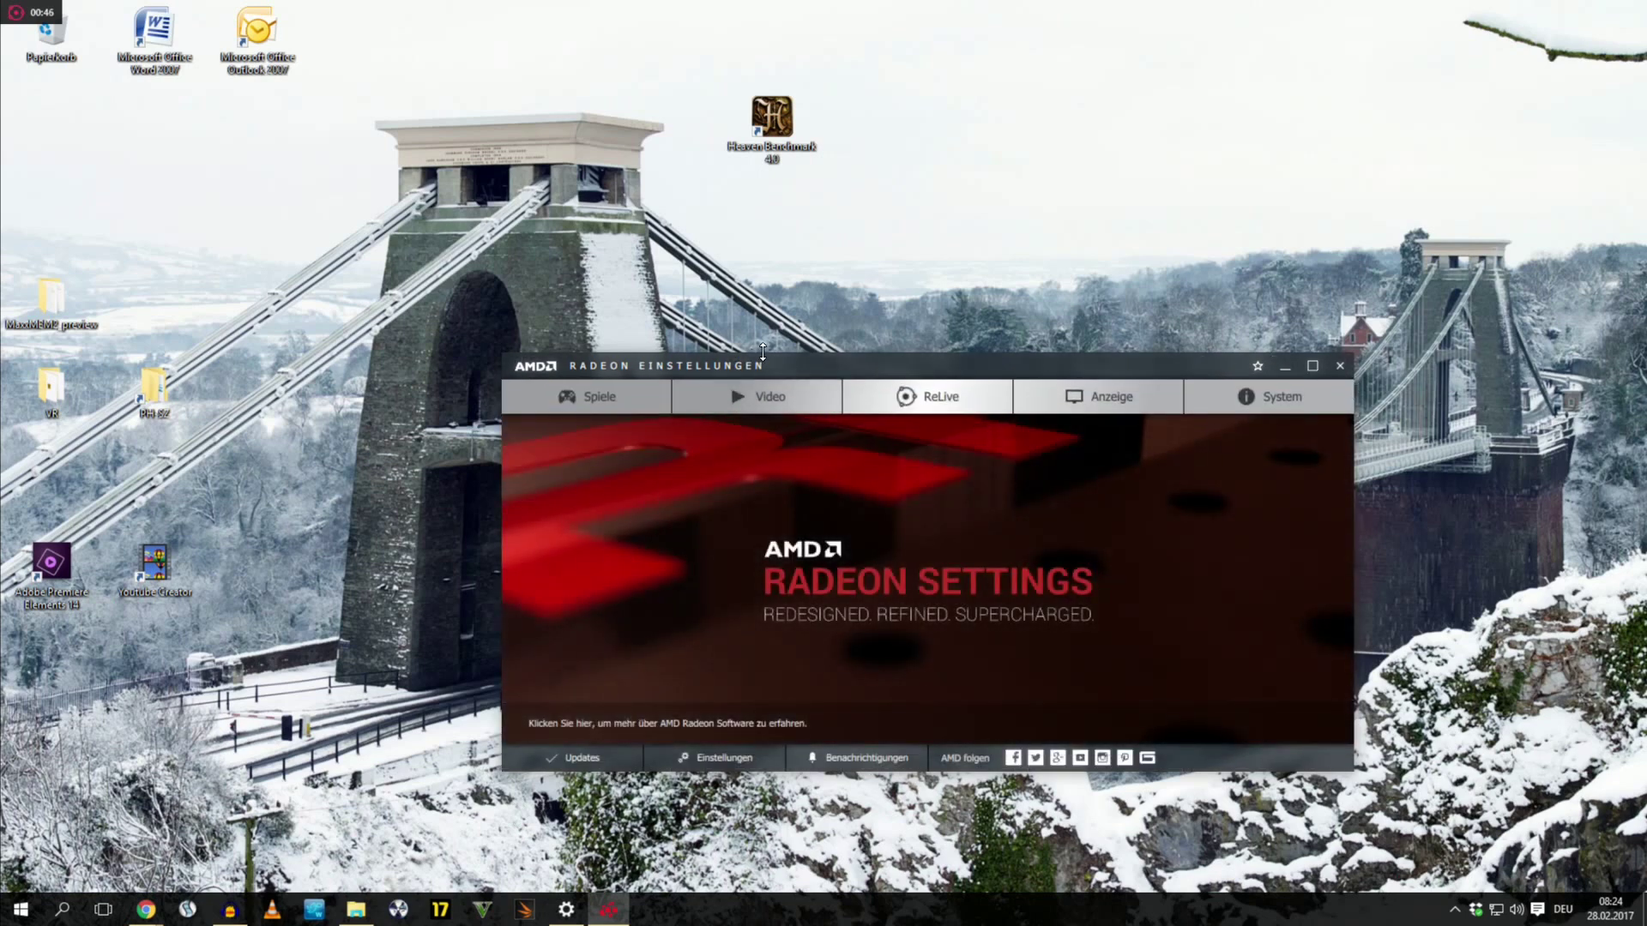
left_click_drag(763, 353, 638, 232)
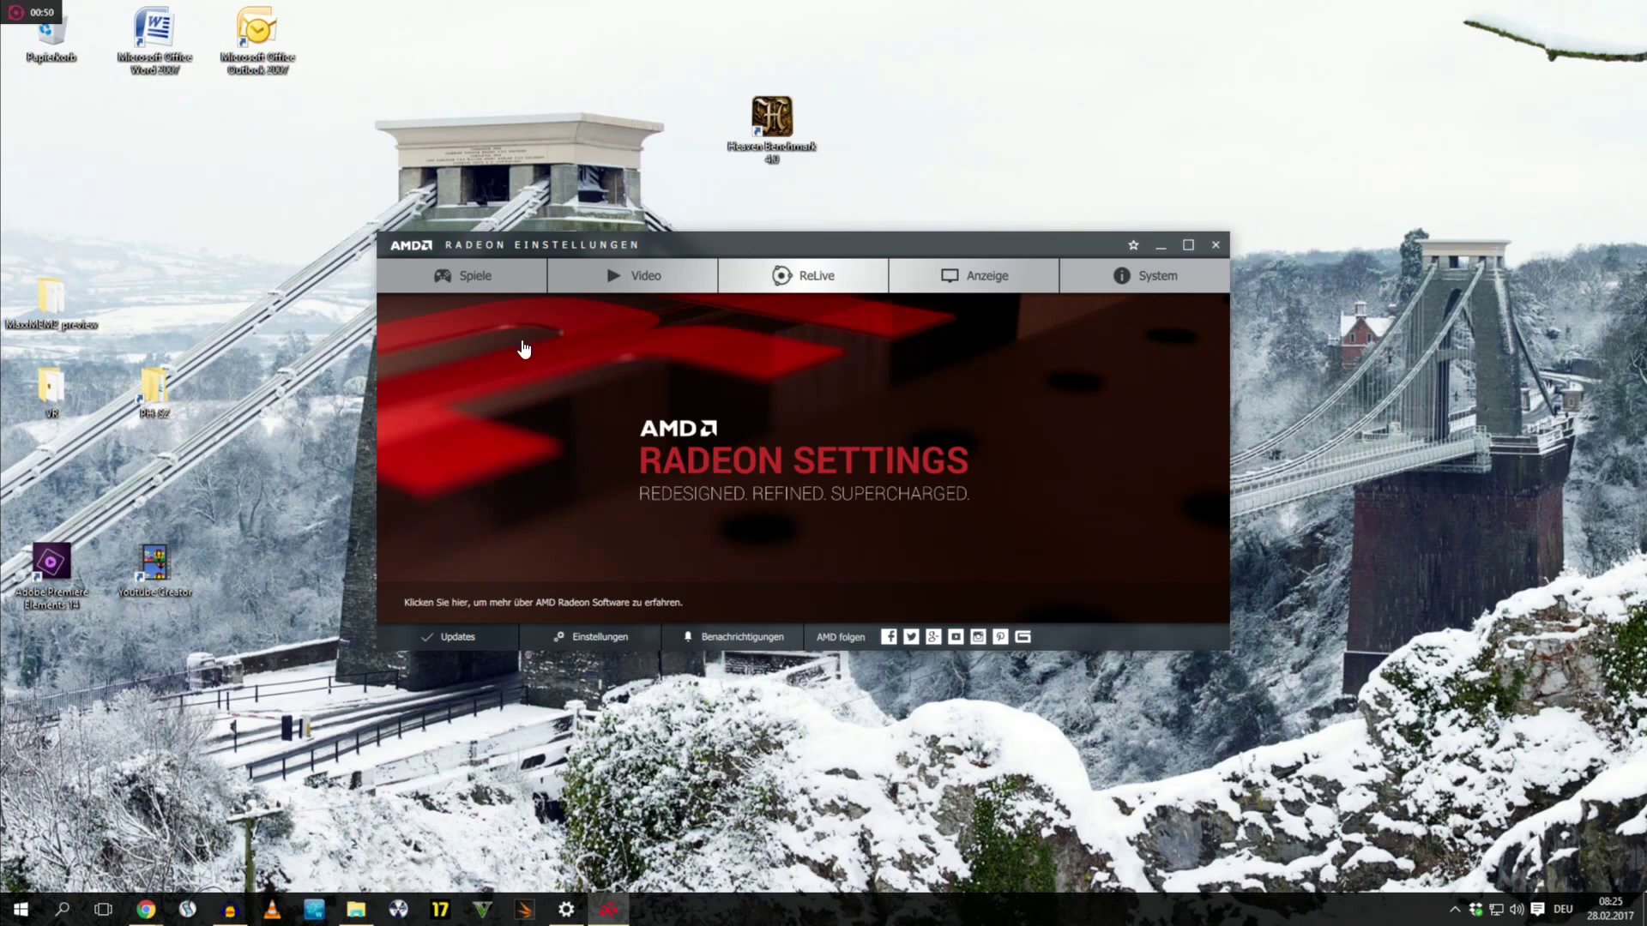
left_click(465, 290)
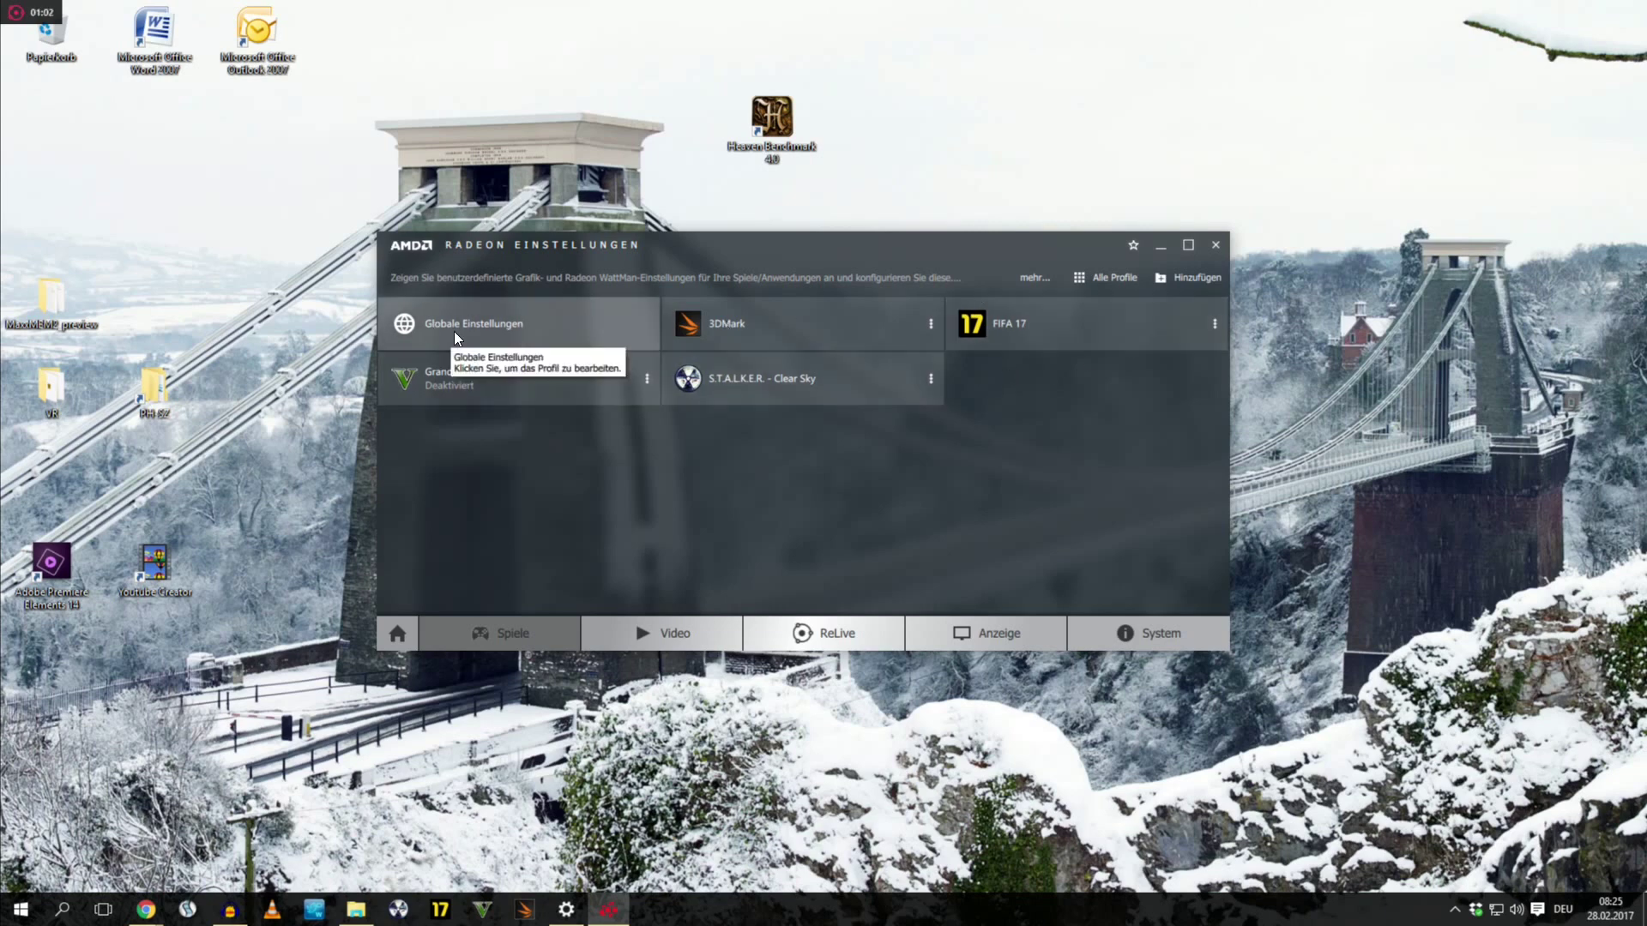
left_click(512, 324)
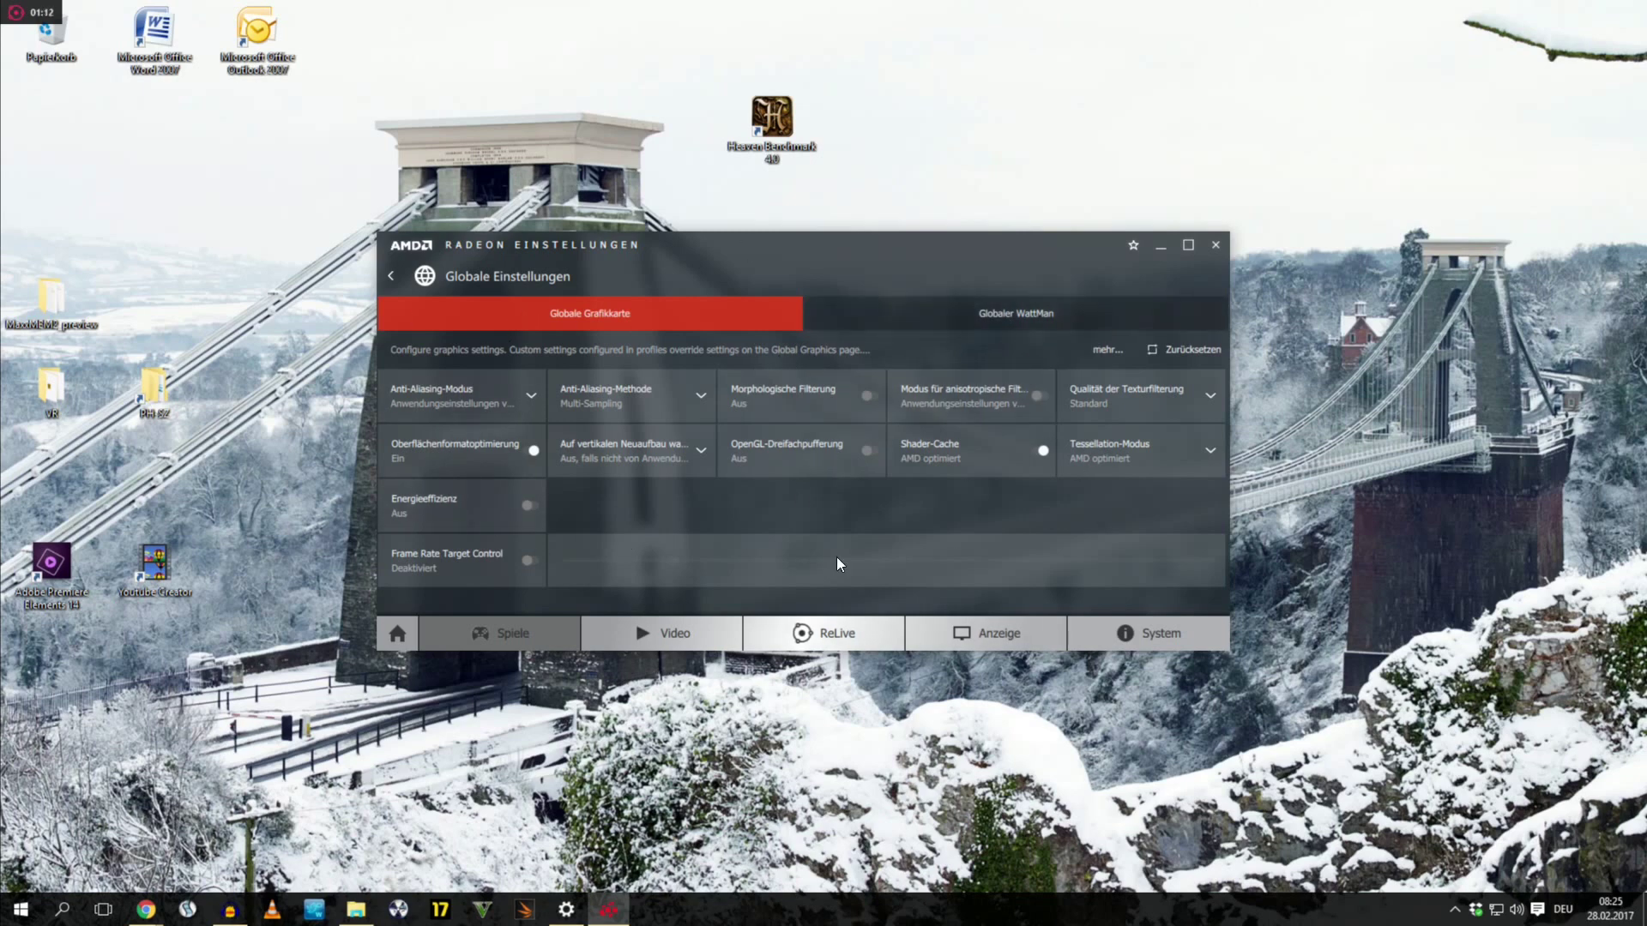
left_click(1062, 329)
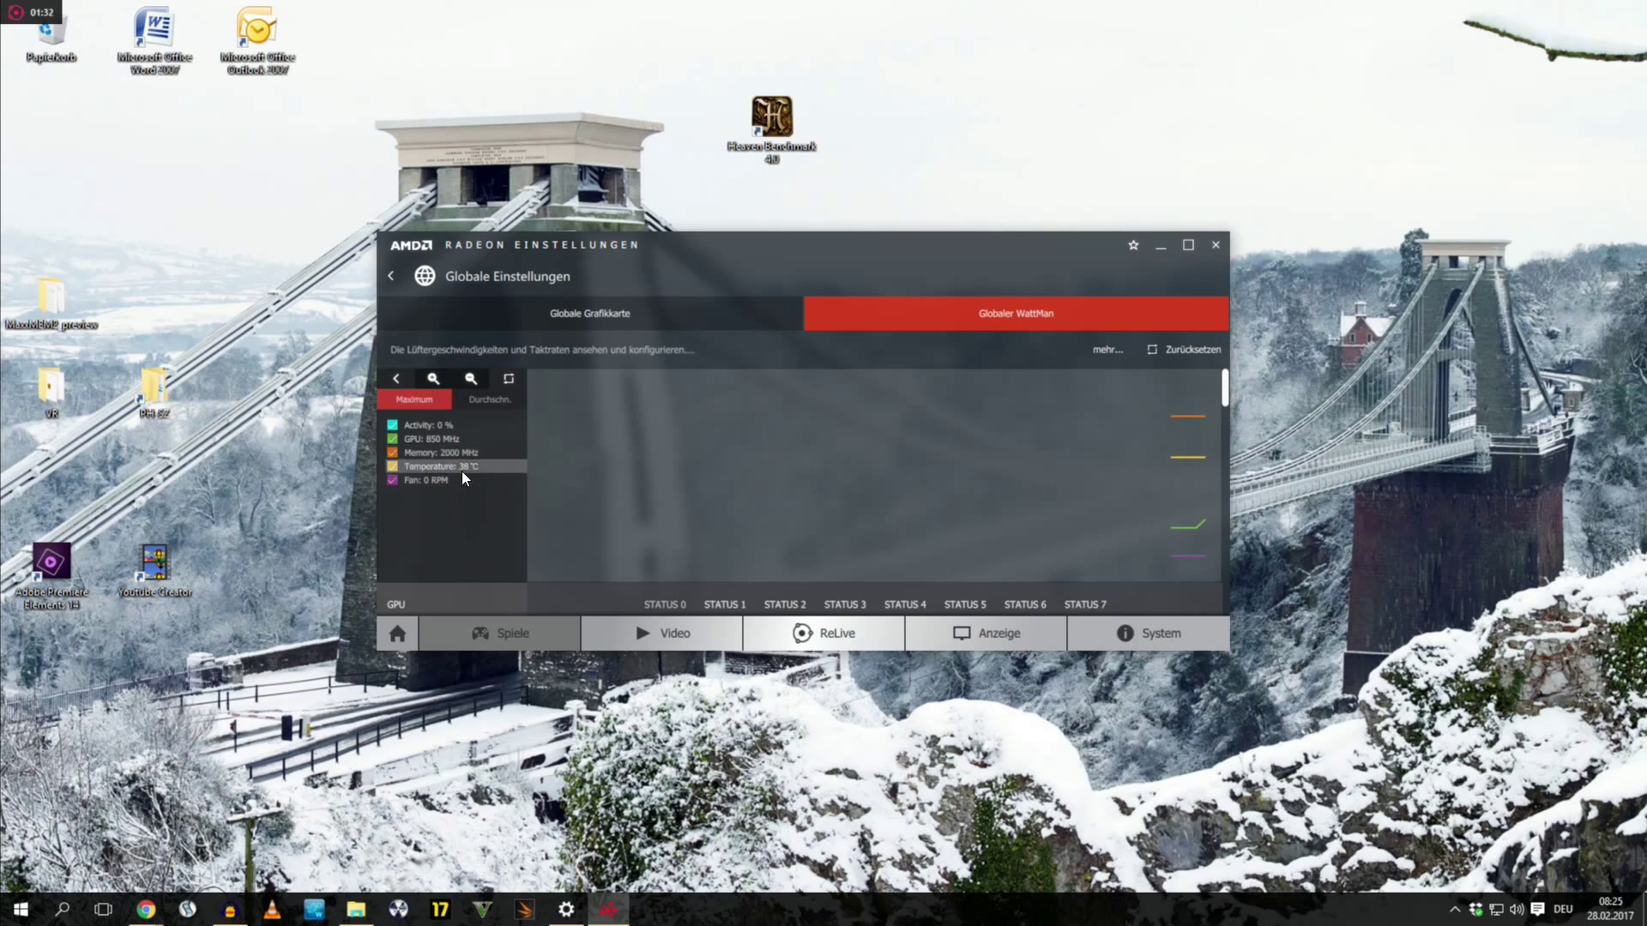
Review the Global WattMan GPU, memory, fan and temperature sections, then minimize Radeon Settings
scroll(849, 485, "down", 2)
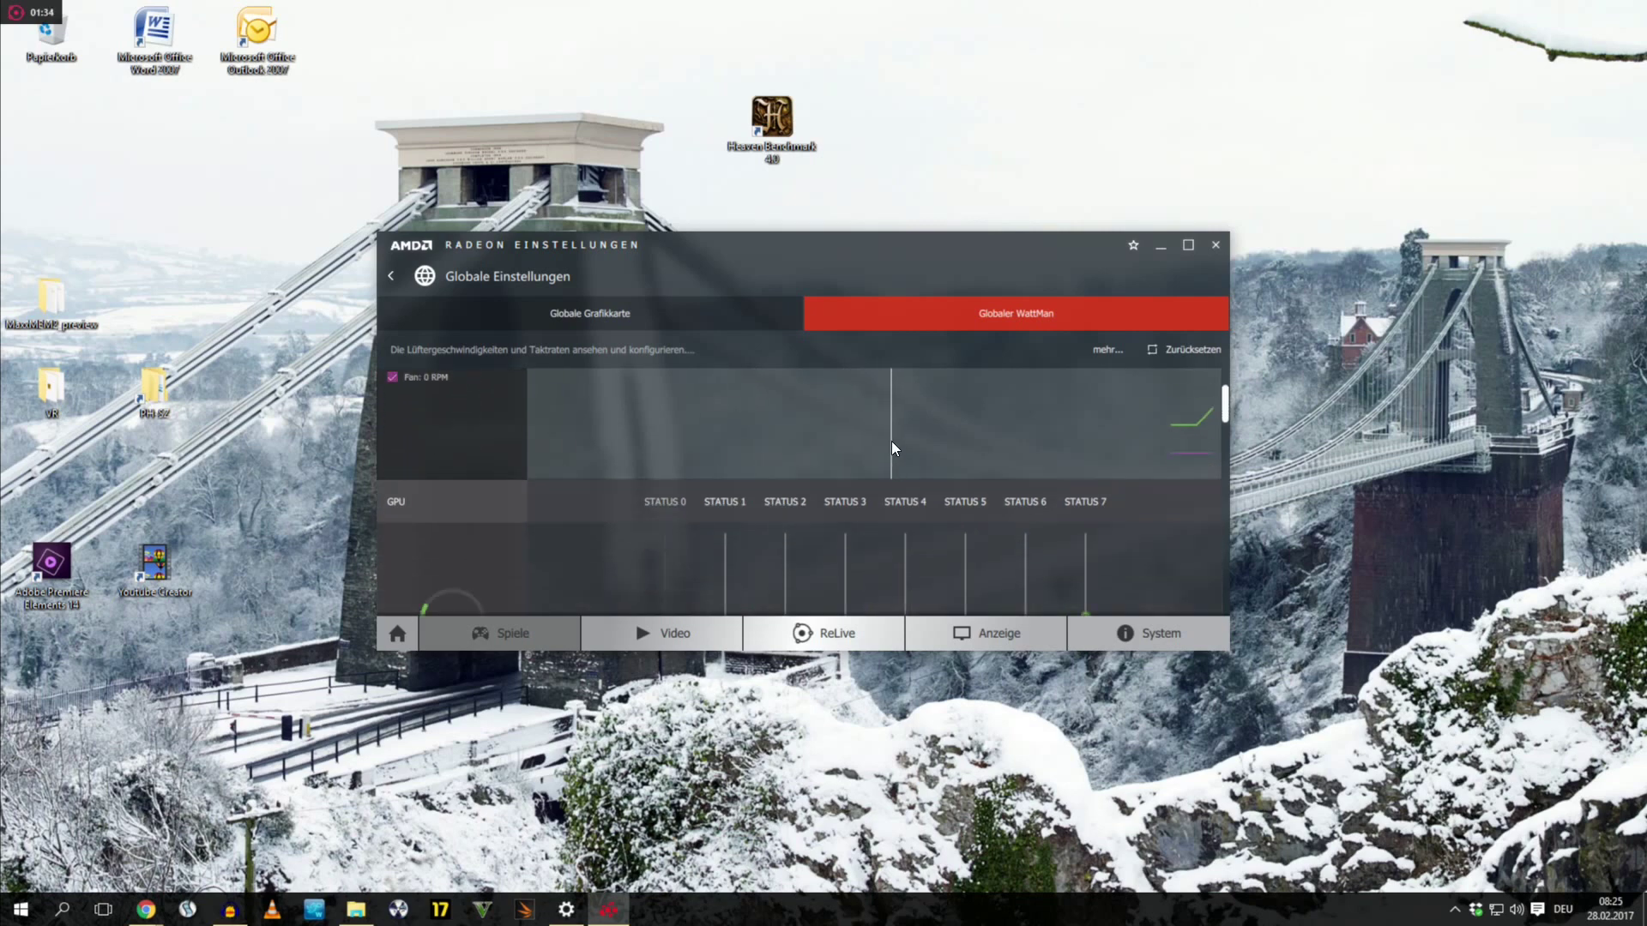
scroll(897, 446, "down", 5)
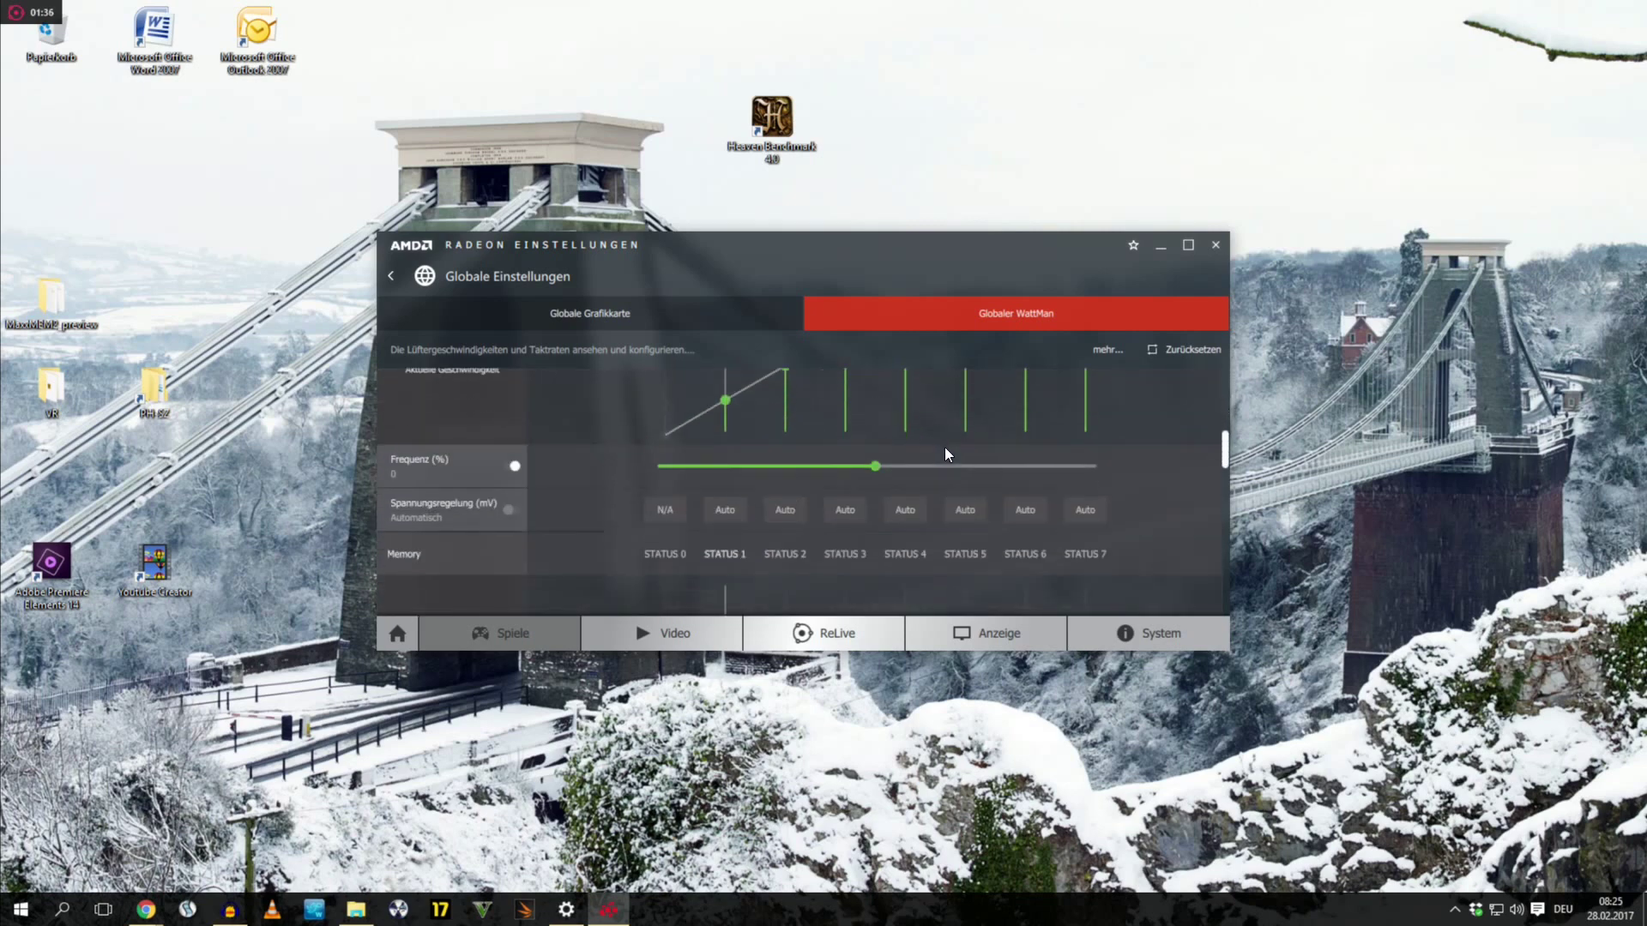
scroll(993, 482, "down", 2)
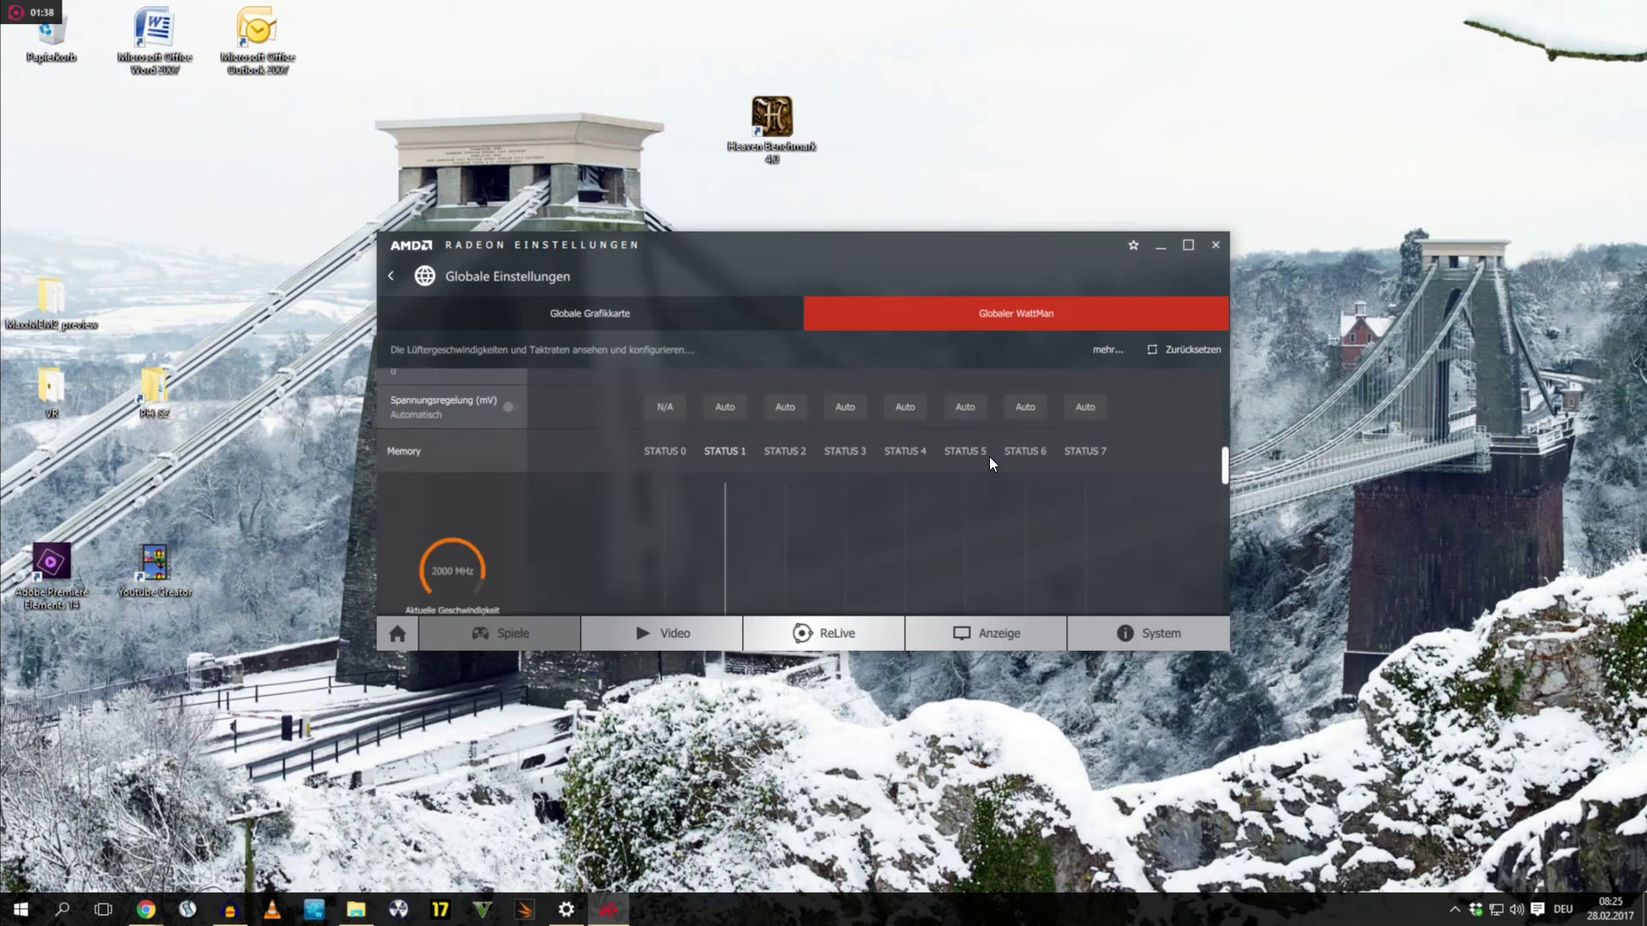
scroll(989, 450, "down", 1)
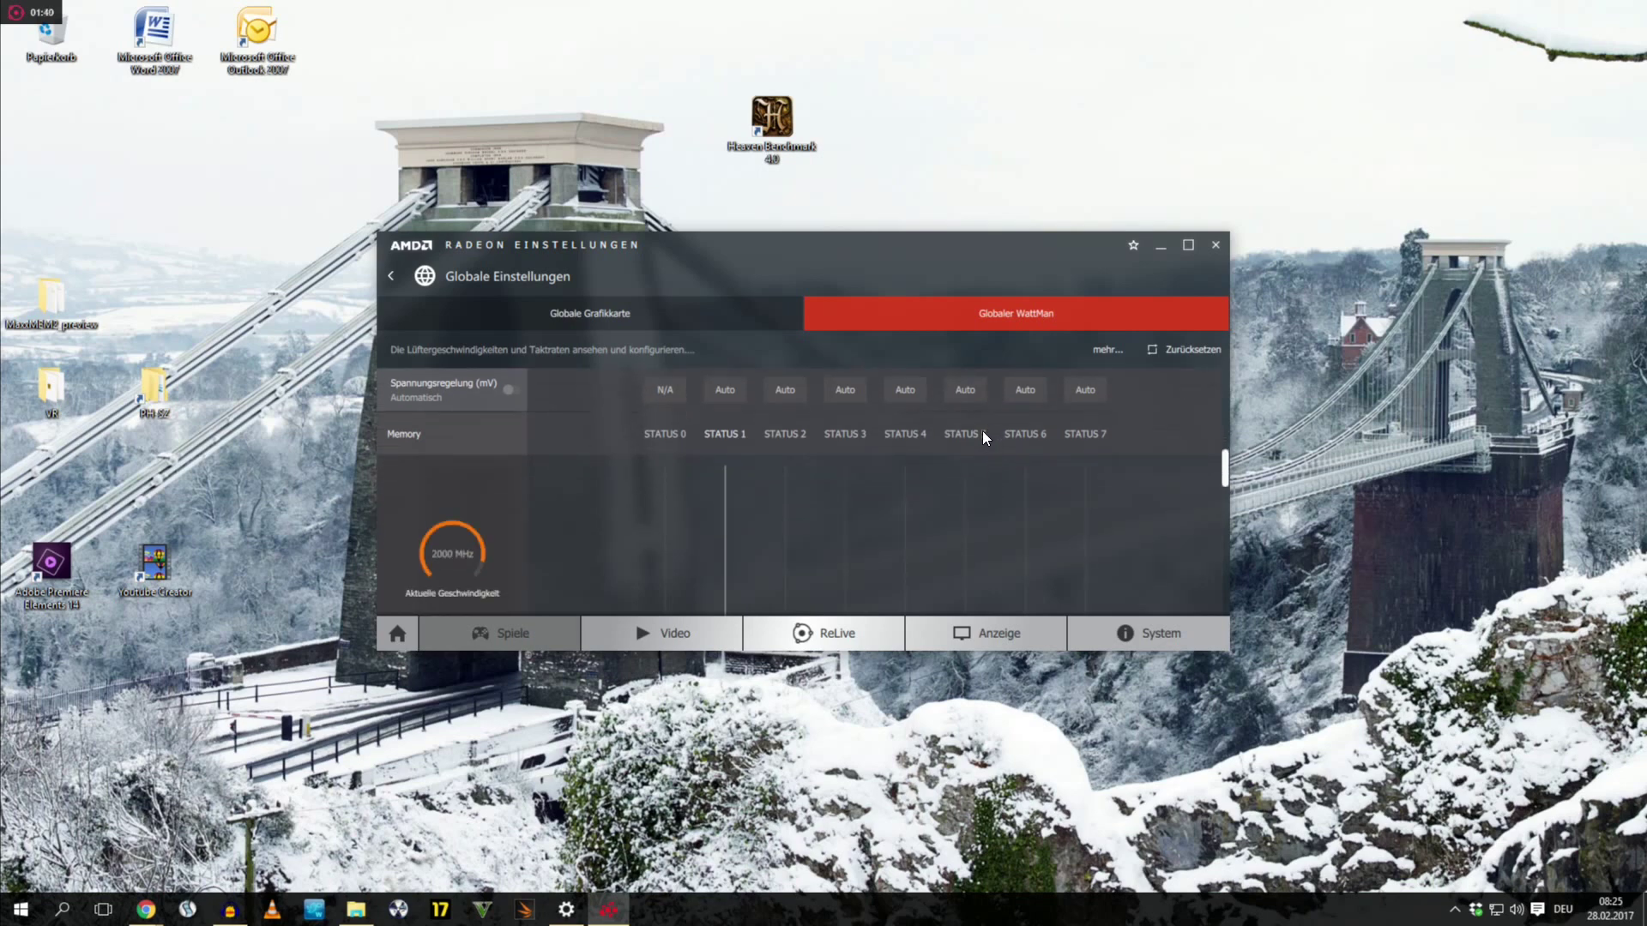
scroll(983, 434, "down", 5)
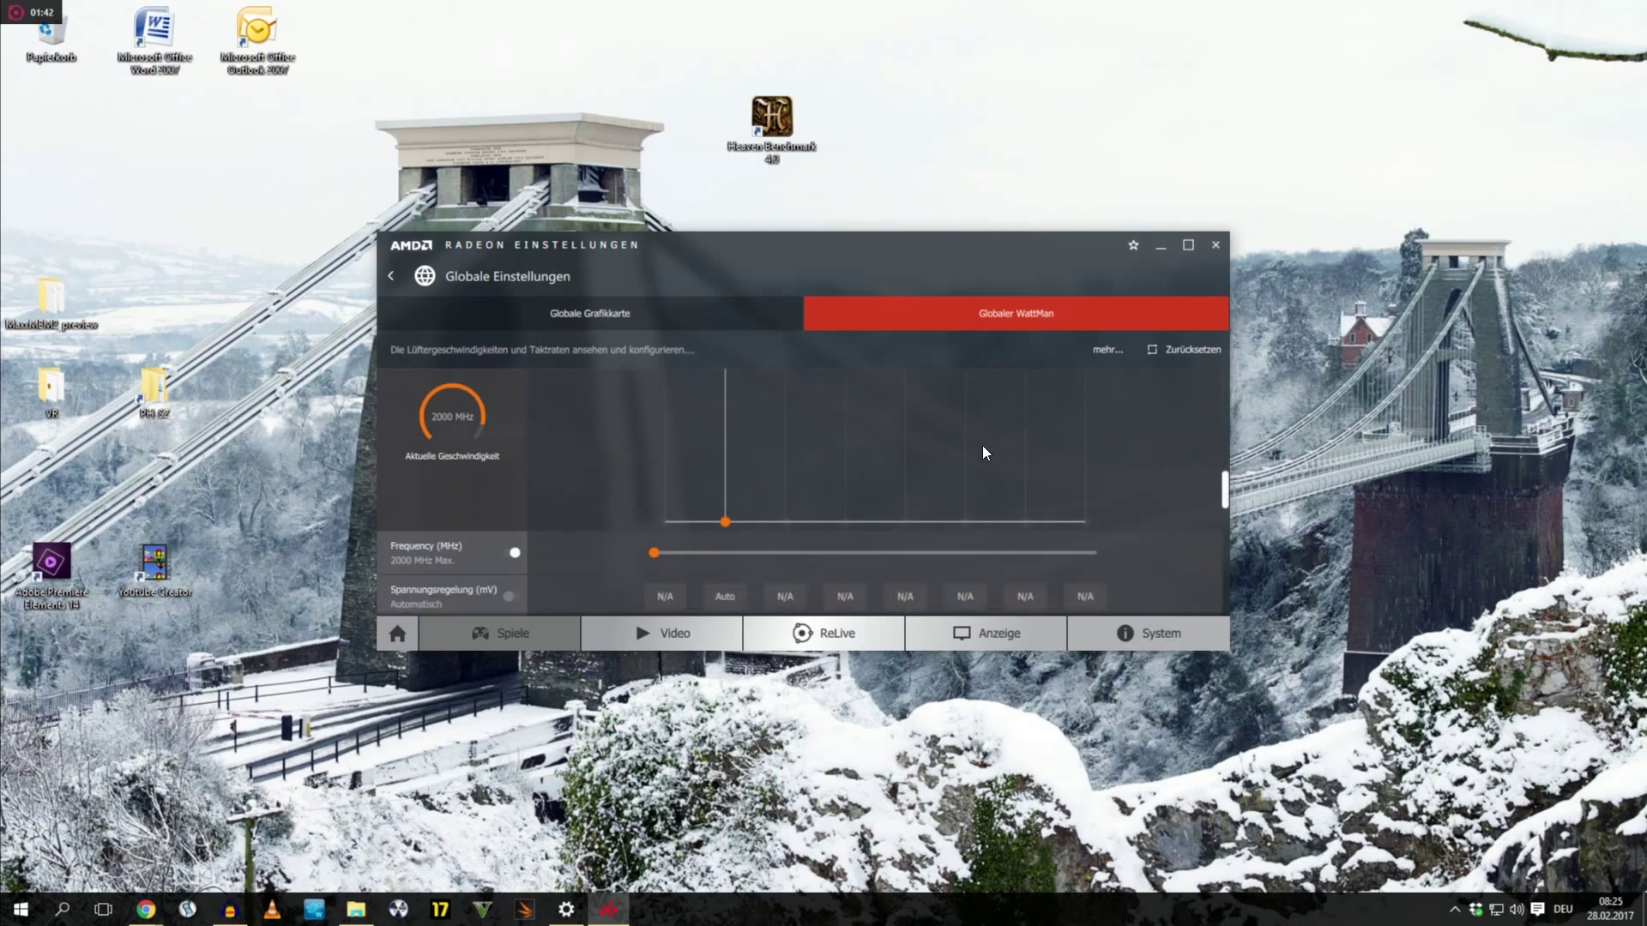
scroll(986, 422, "down", 5)
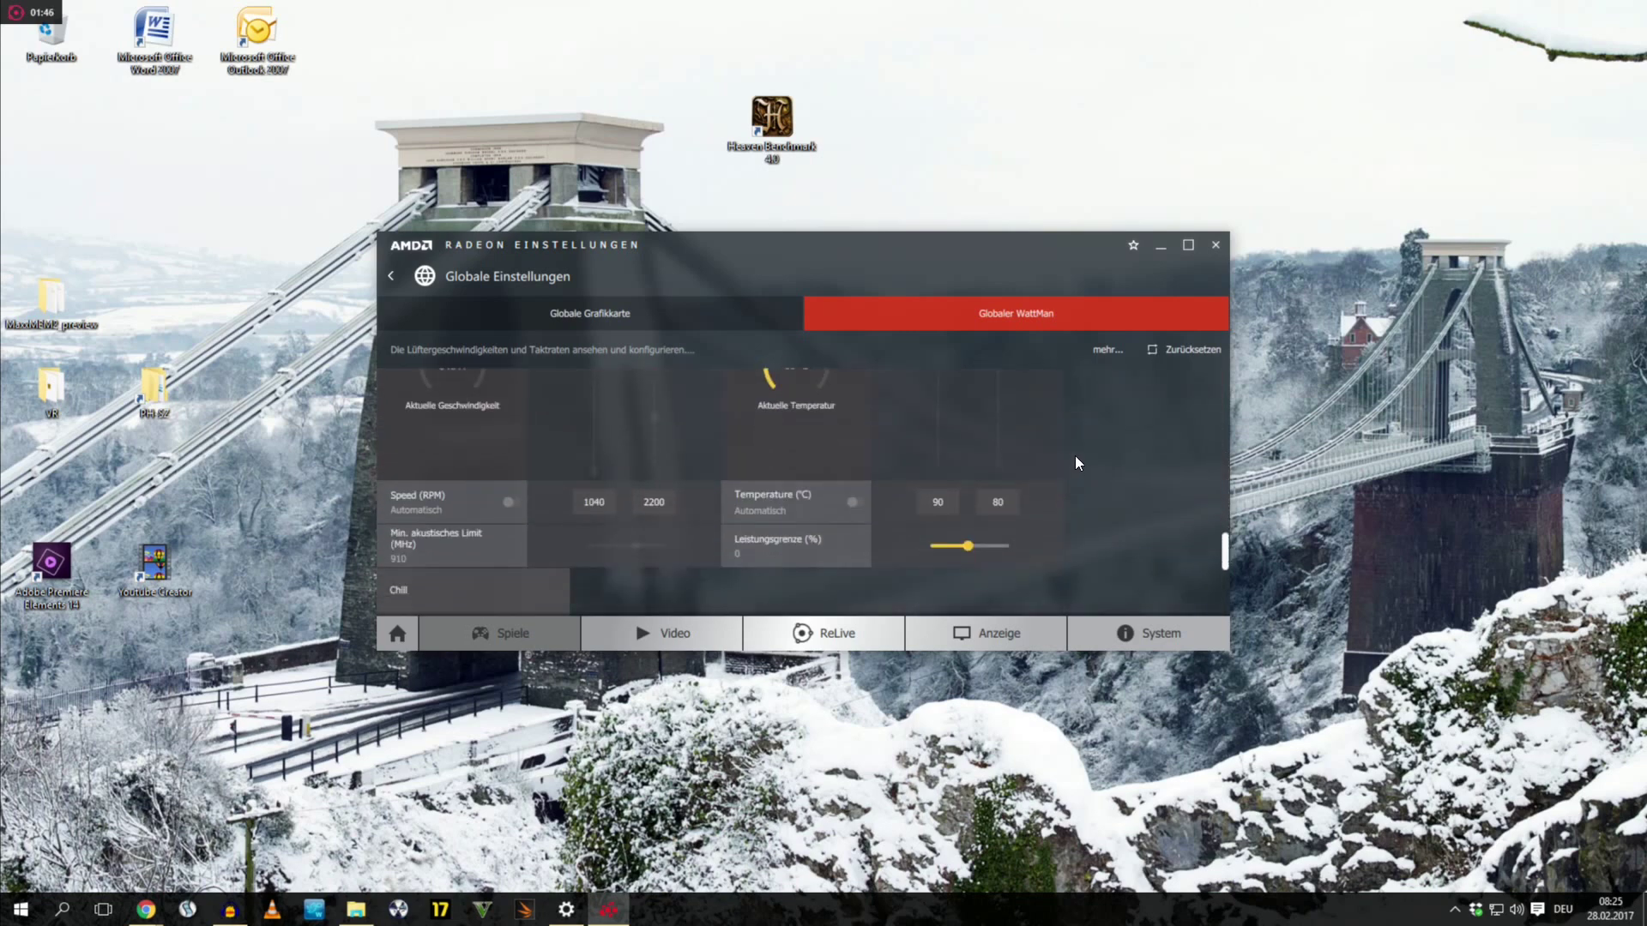
left_click_drag(1225, 552, 1224, 387)
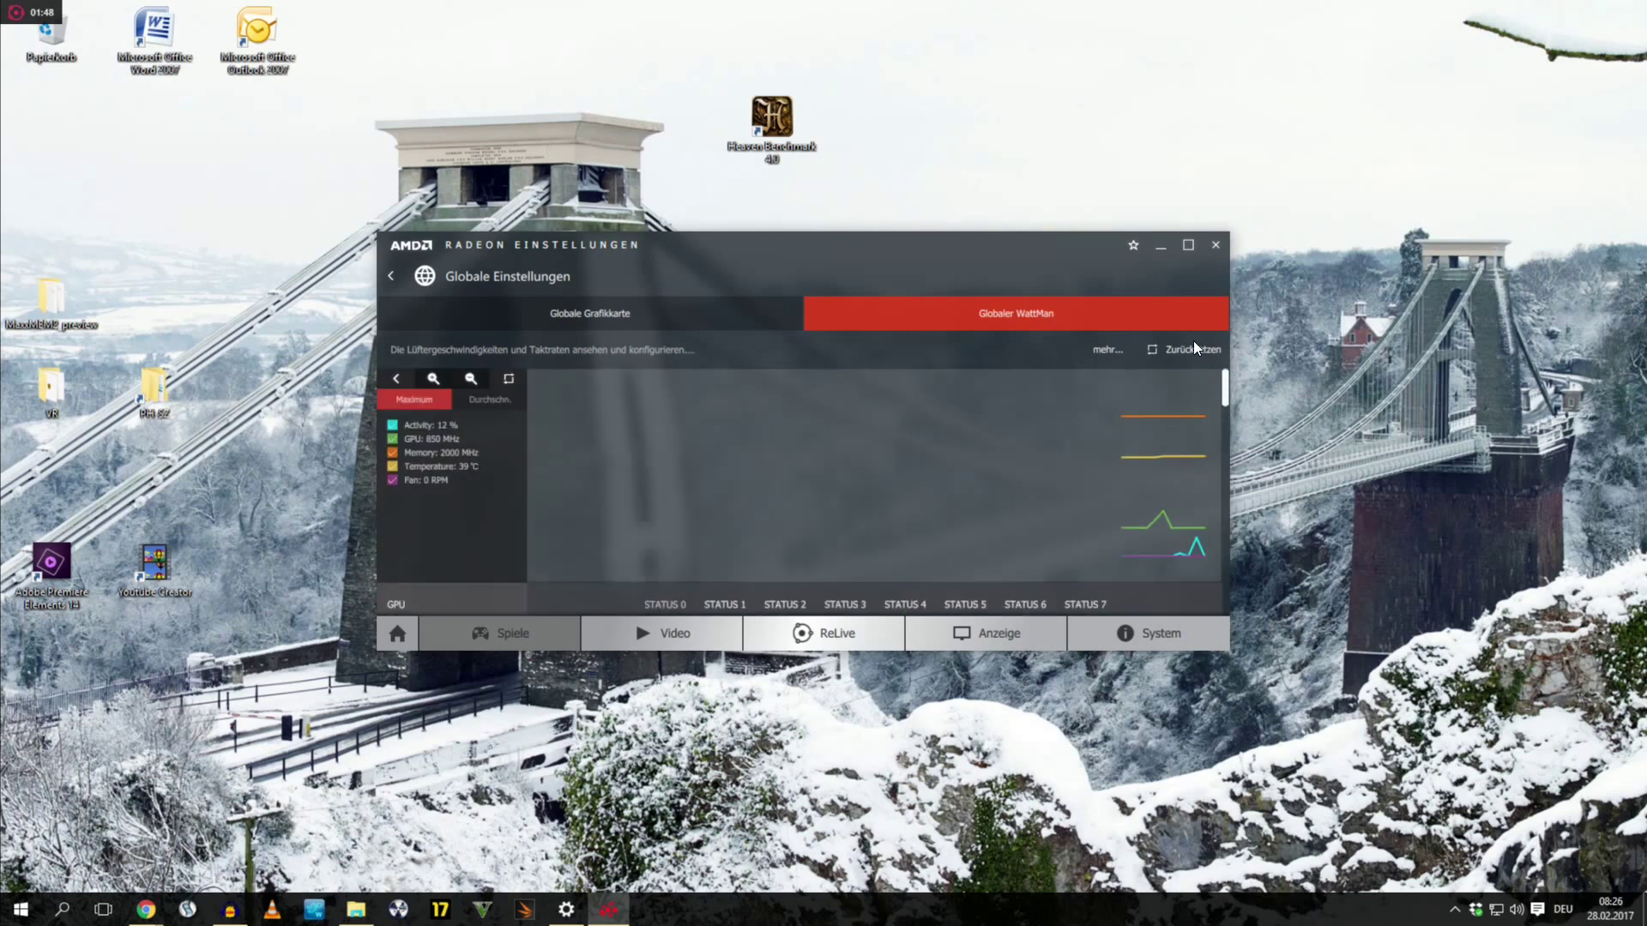
left_click(1162, 249)
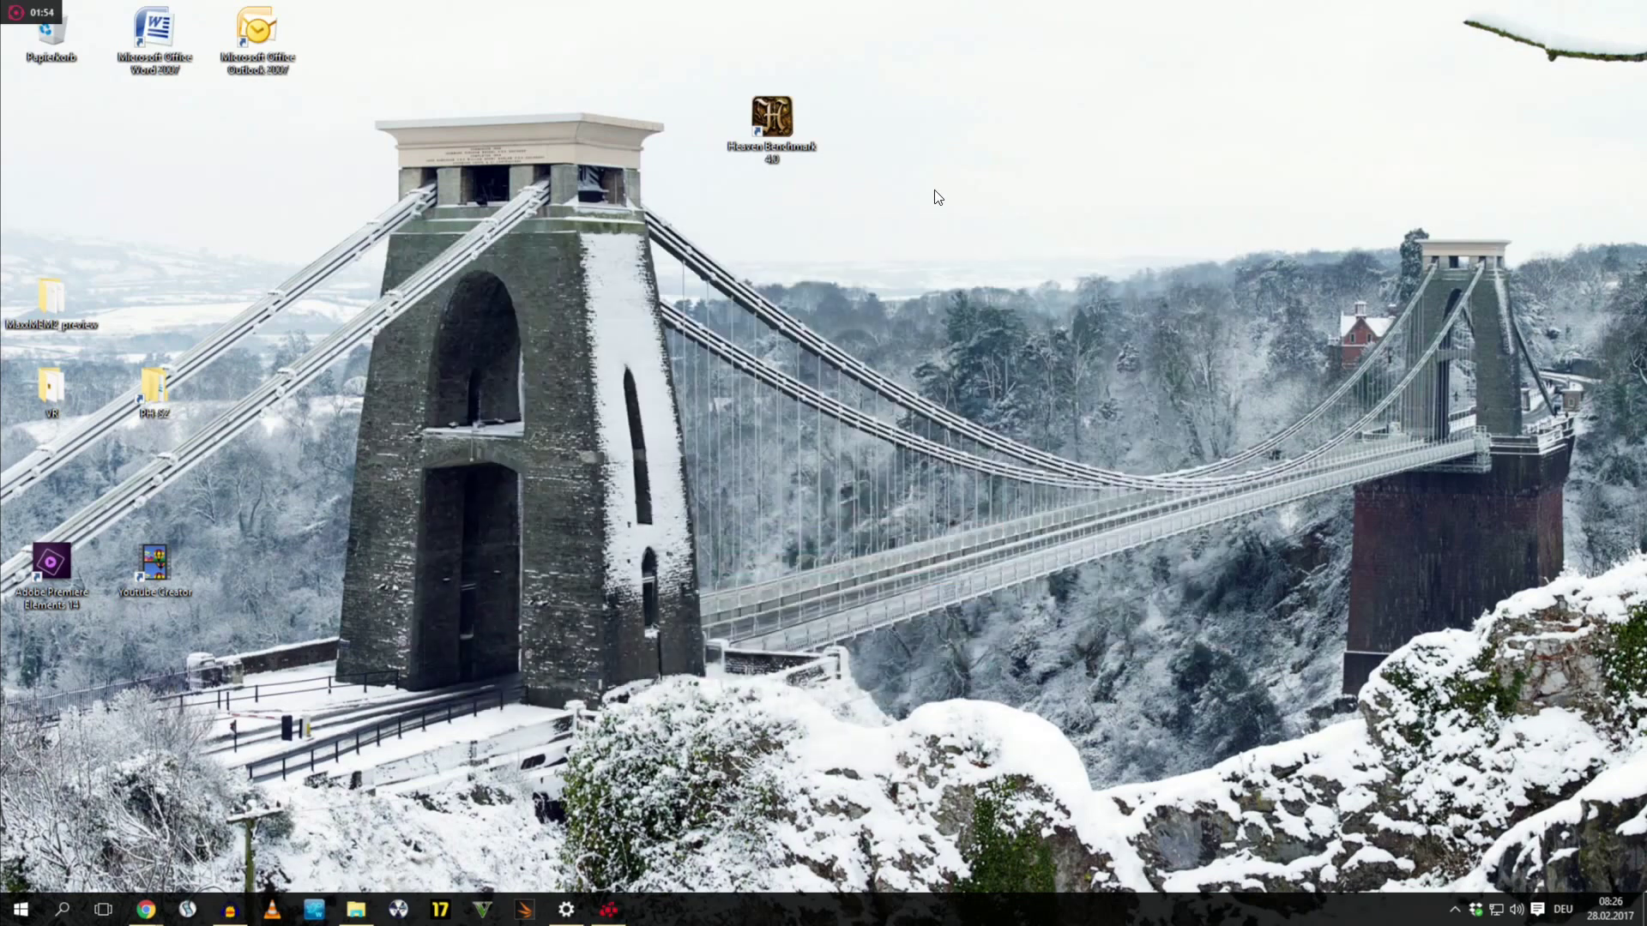
Launch the Heaven Benchmark 4.0 launcher from its desktop icon and move it up and left
double_click(771, 137)
left_click_drag(804, 206, 549, 187)
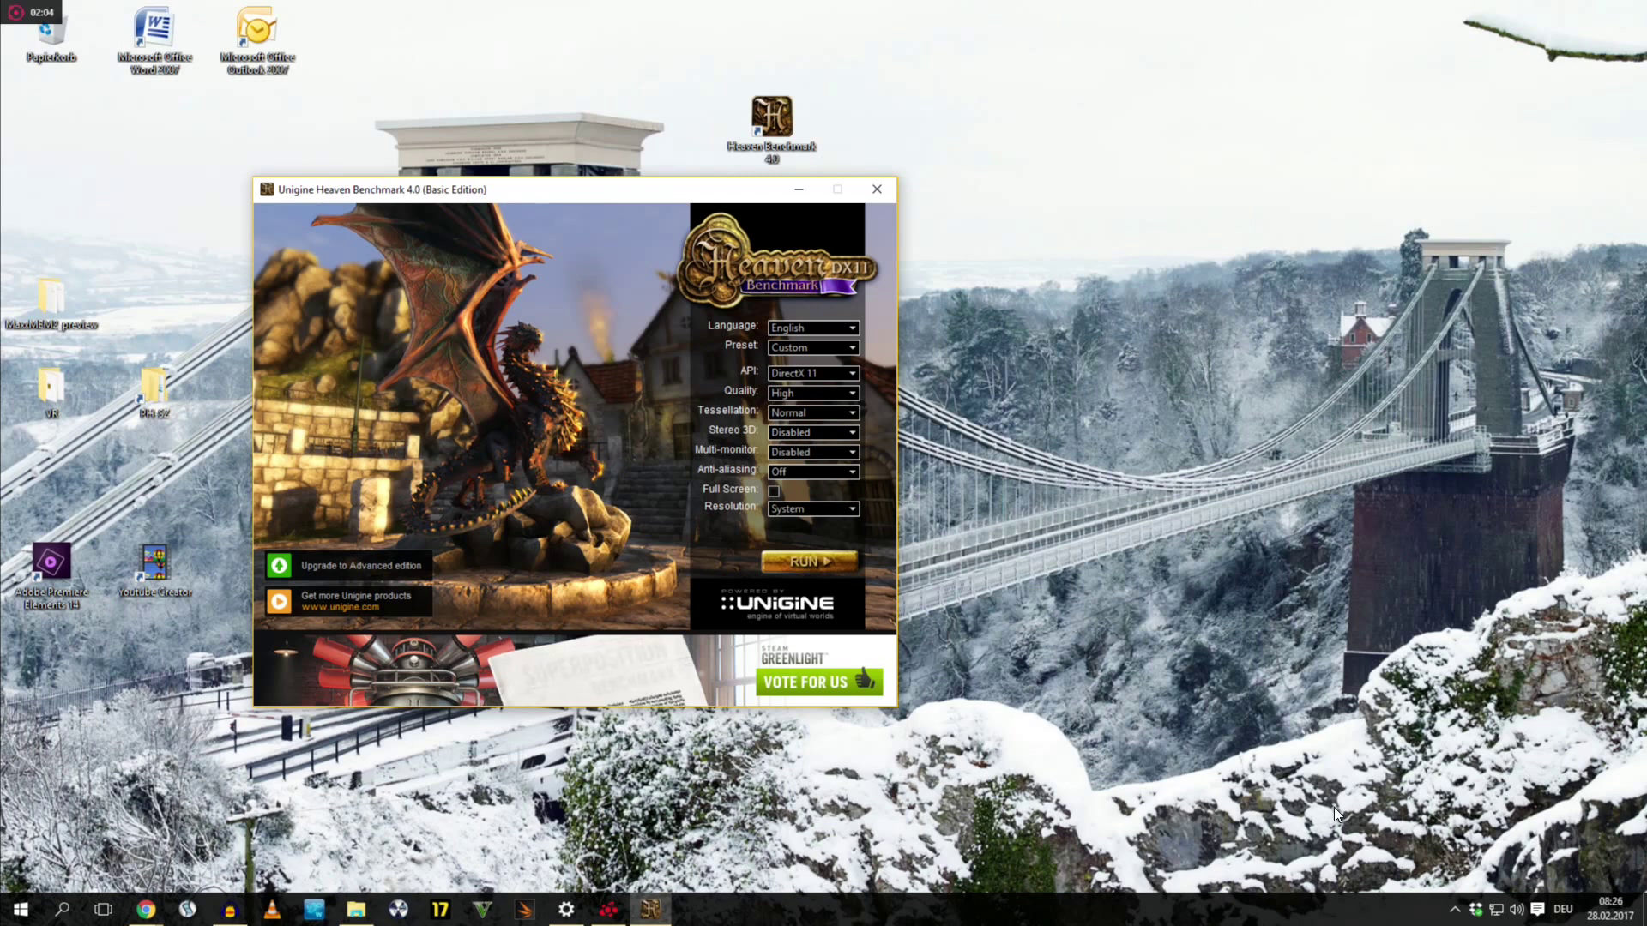
left_click(1454, 909)
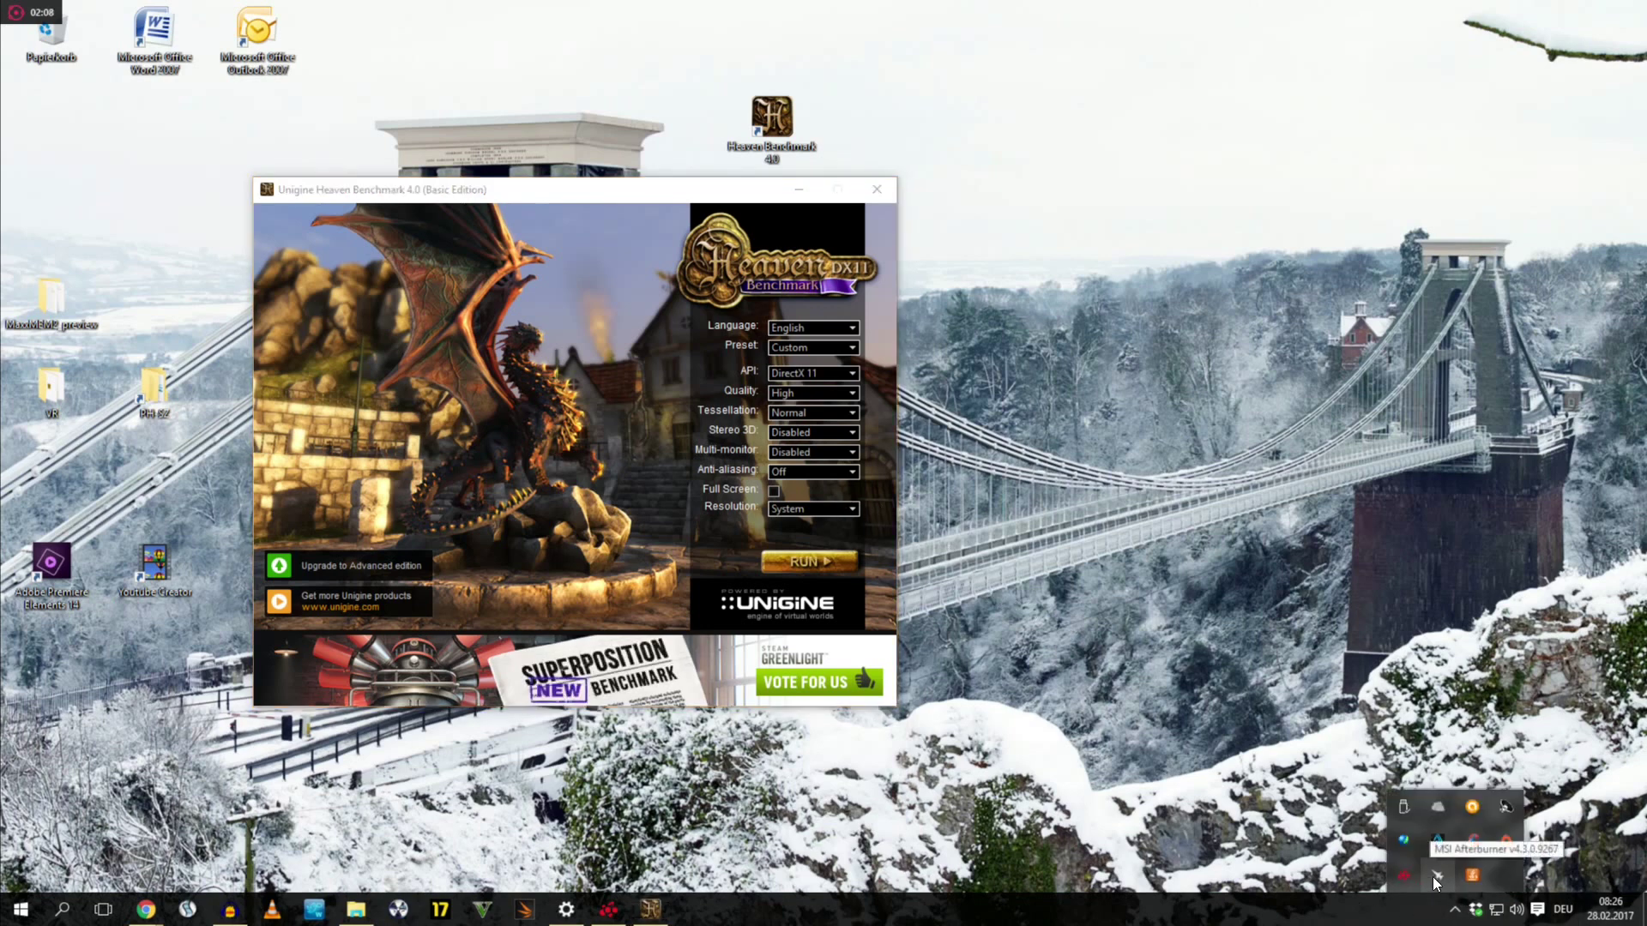
Detach Afterburner's hardware monitor into its own top-left window beside the Heaven launcher
left_click(1435, 879)
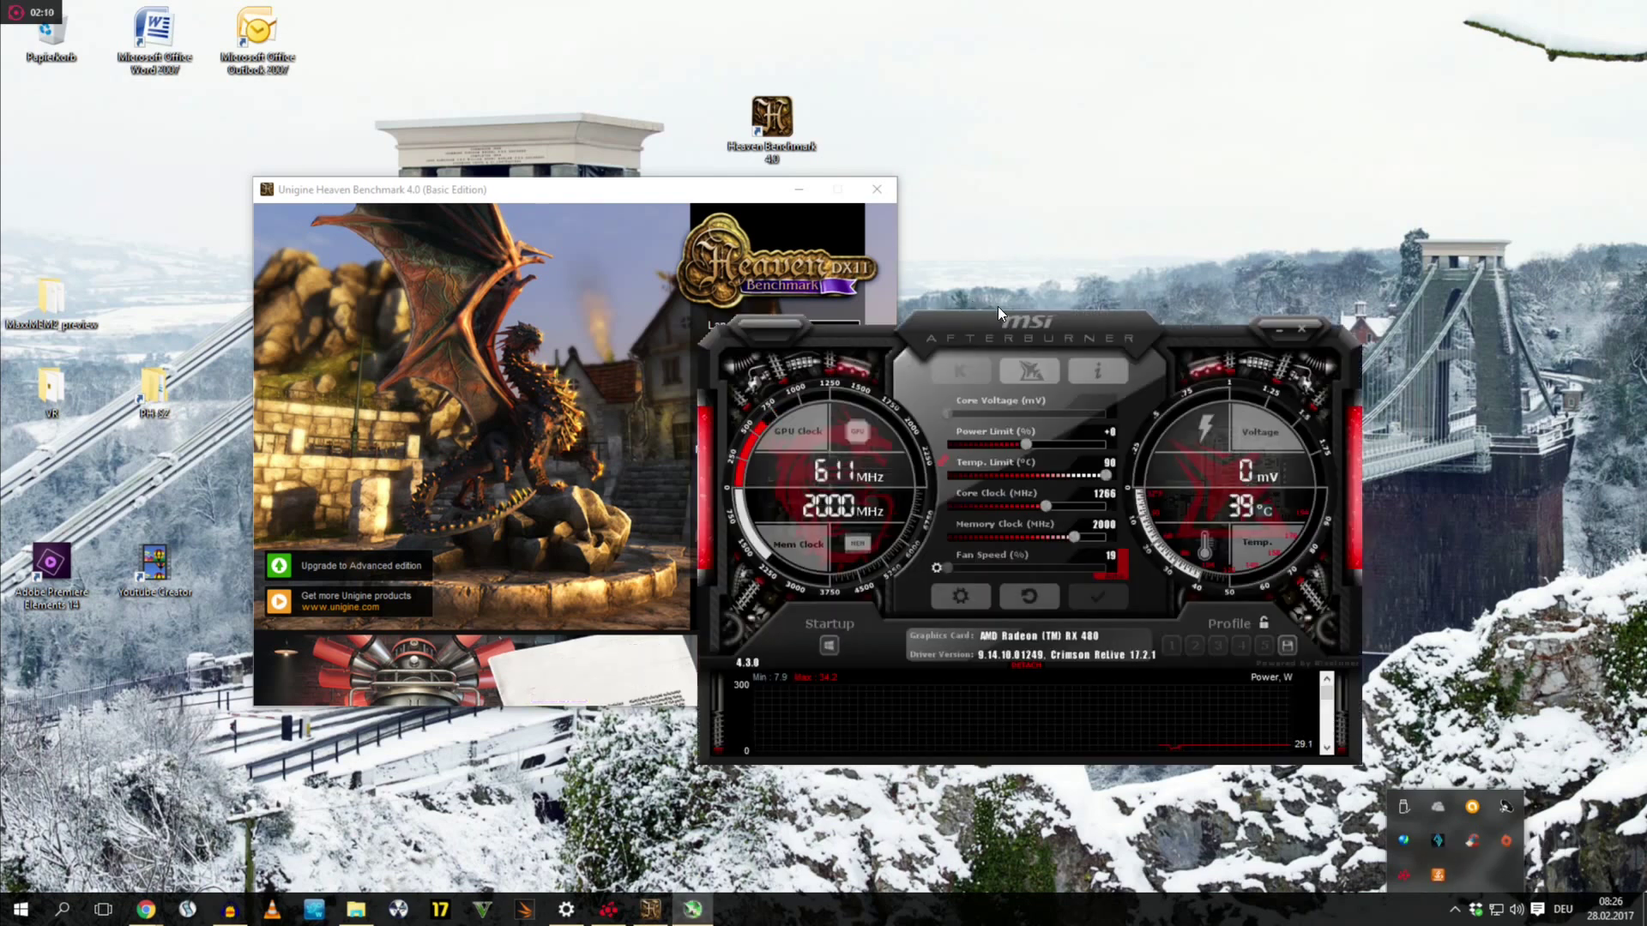
left_click_drag(1052, 315, 1279, 182)
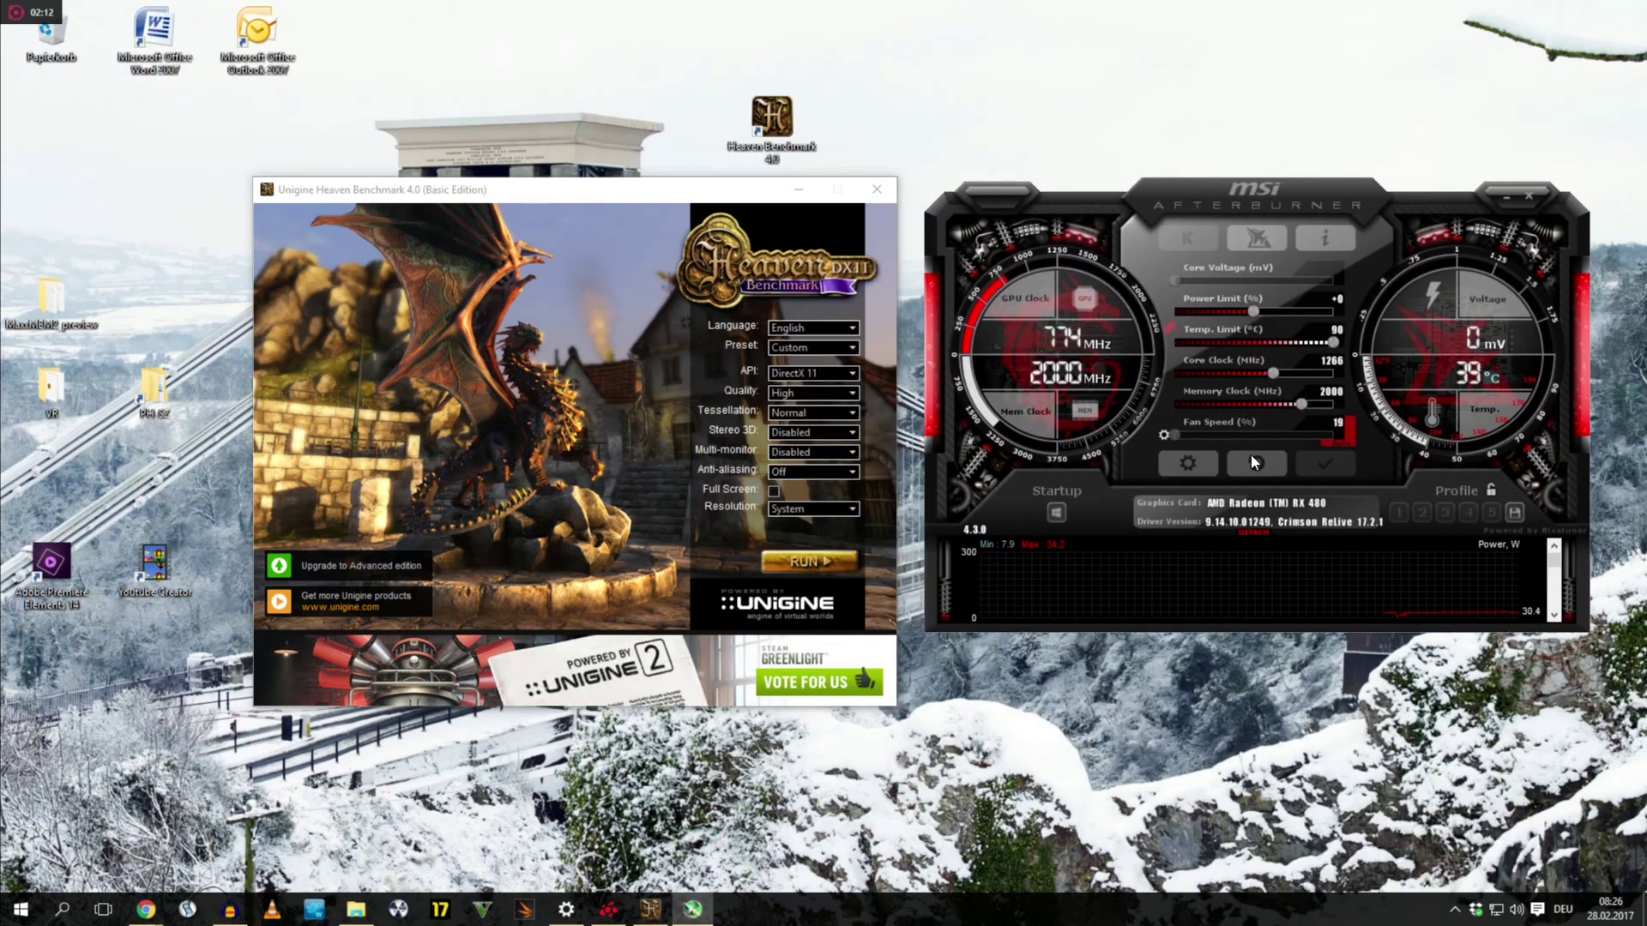
left_click(1254, 534)
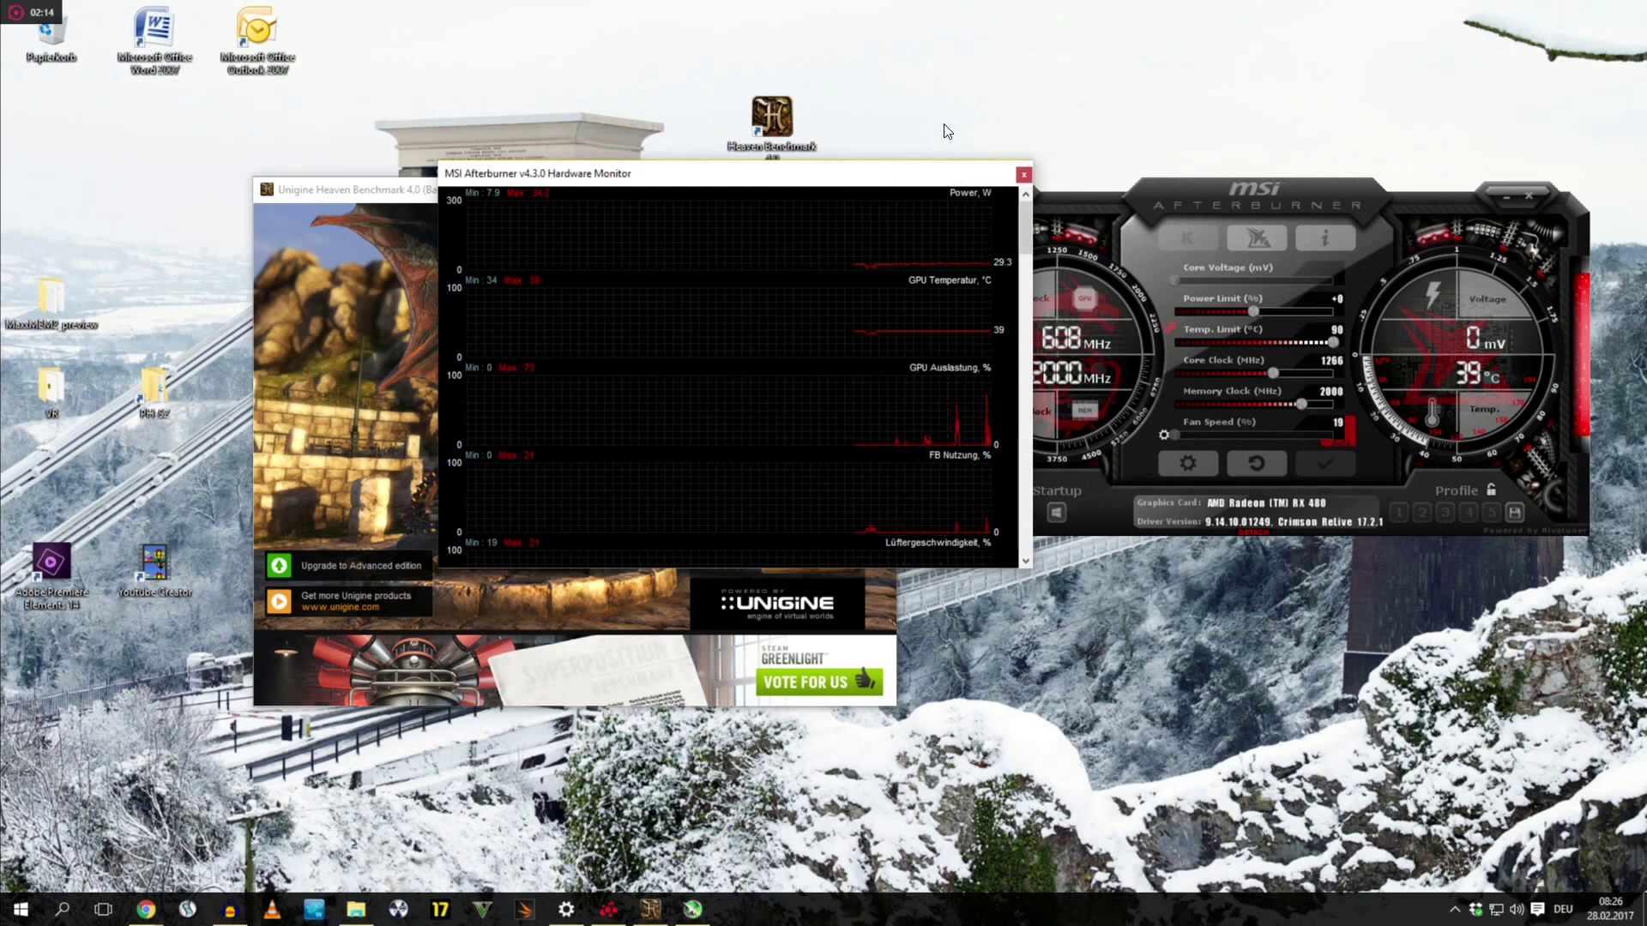
left_click(1507, 196)
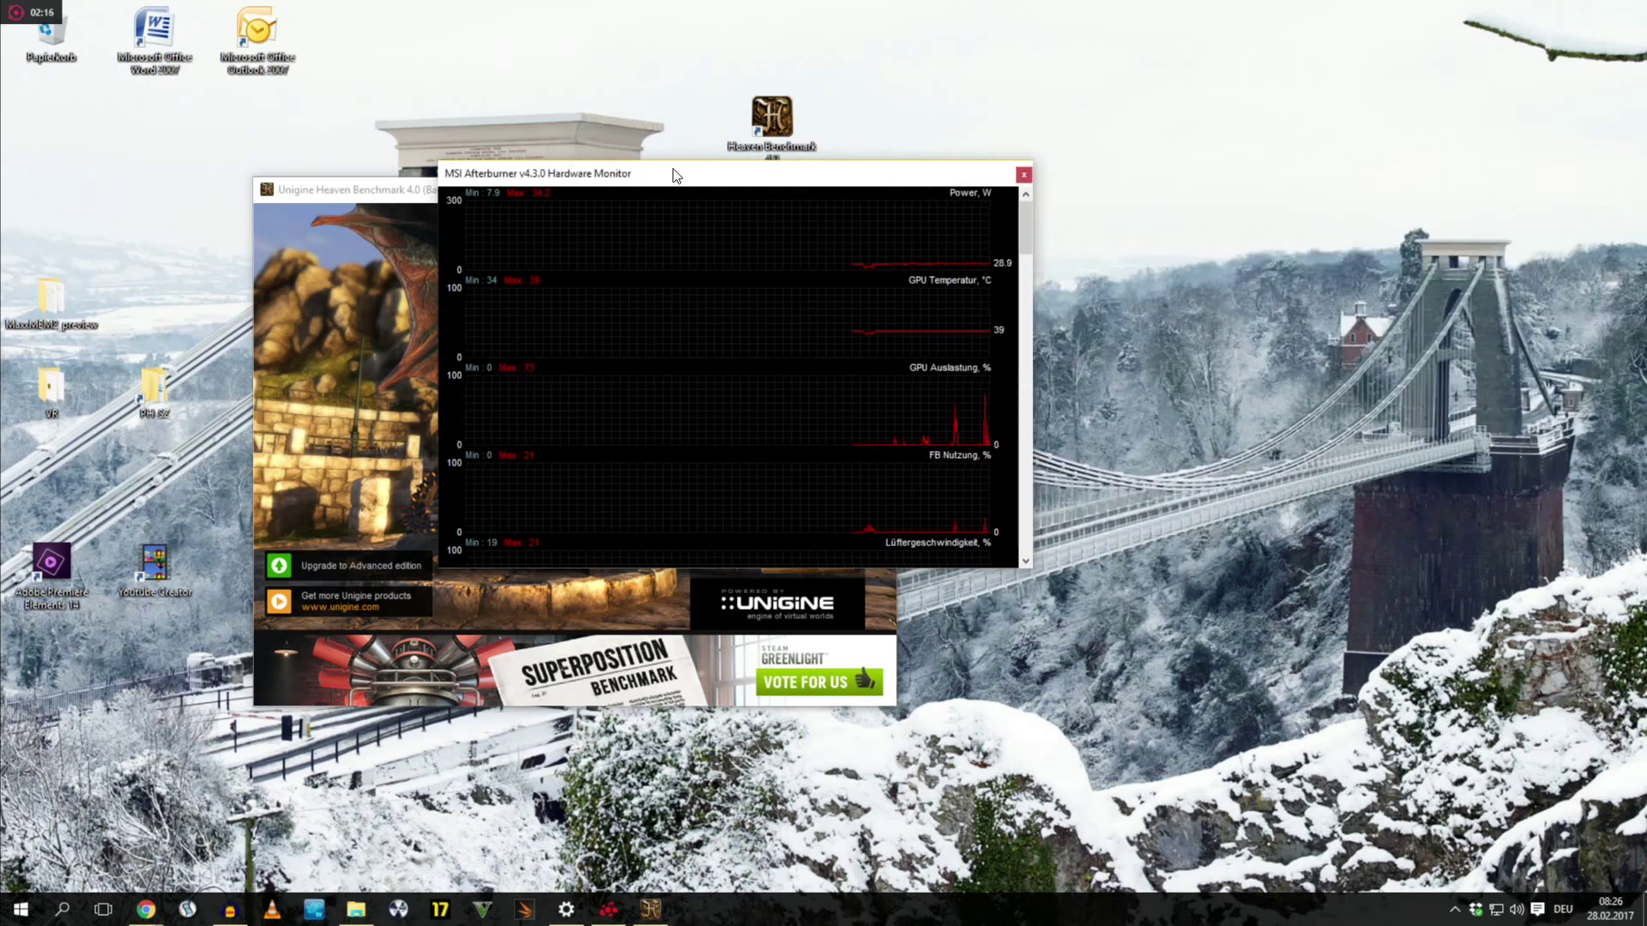
left_click_drag(673, 175, 264, 87)
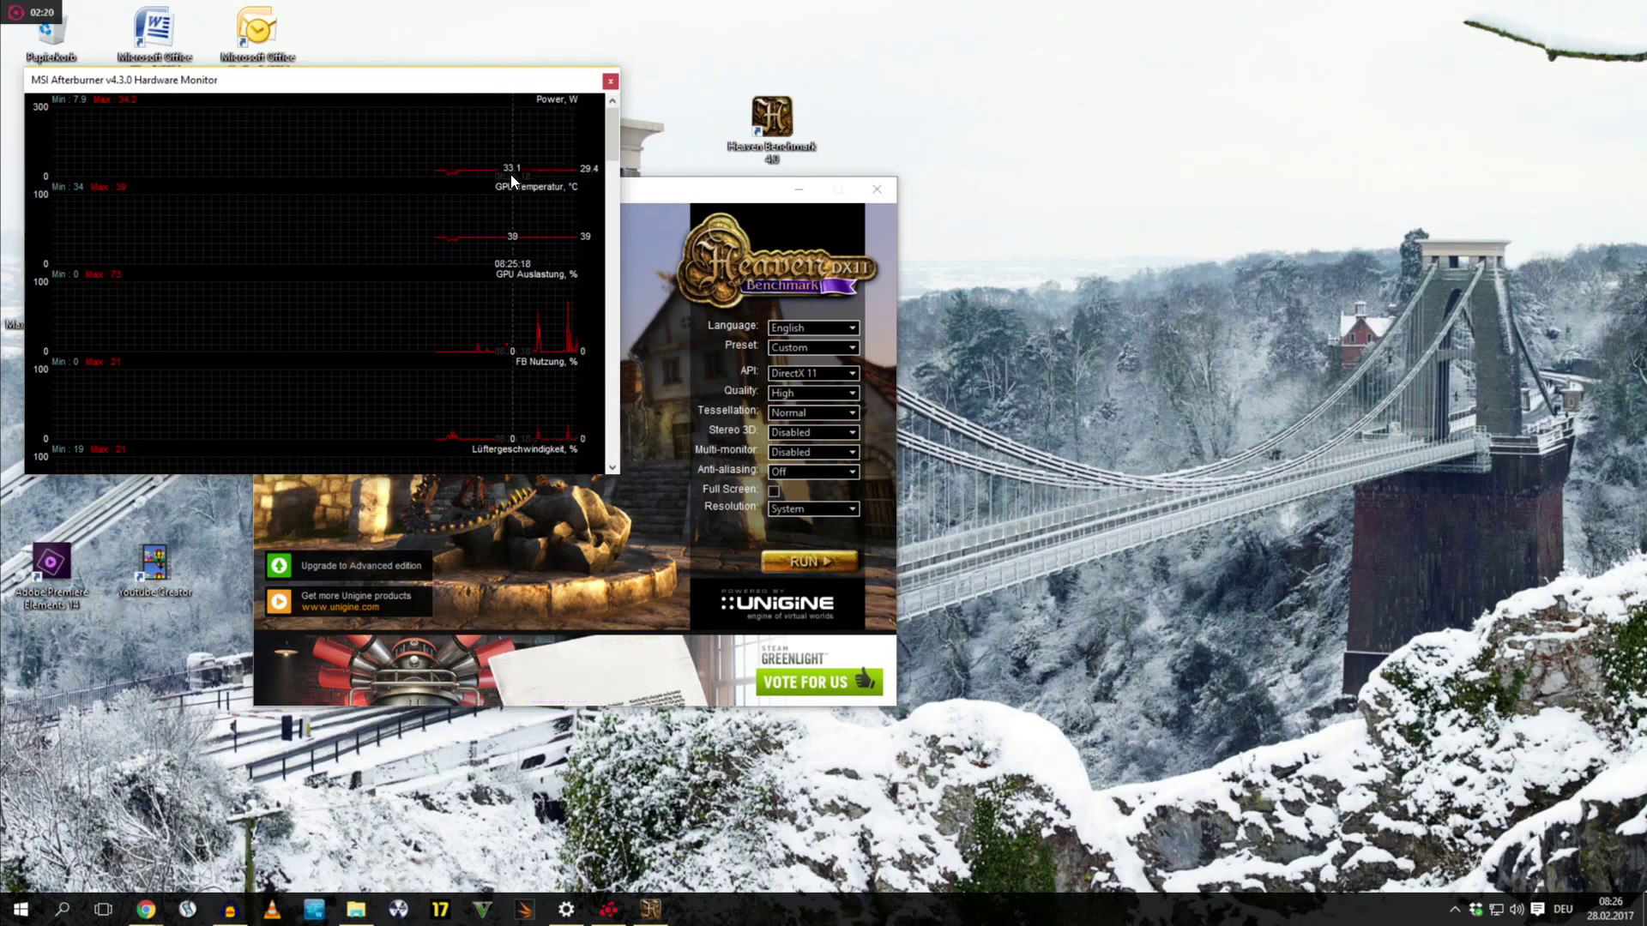
left_click_drag(664, 195, 1133, 152)
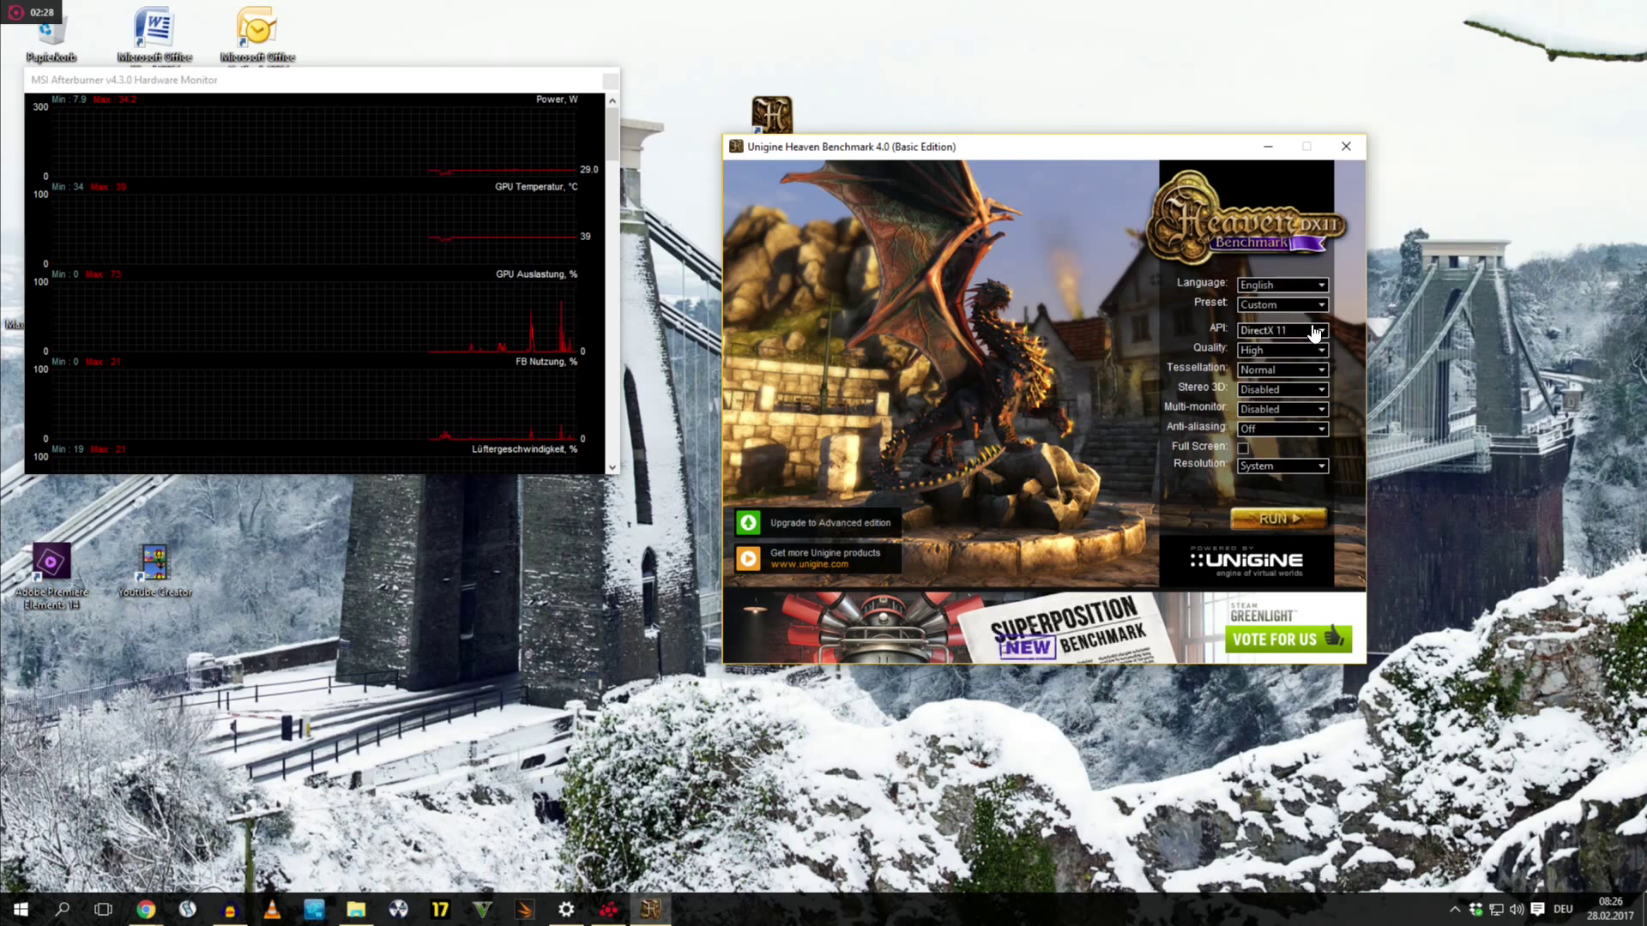
Set Heaven to Ultra quality, x8 anti-aliasing and Extreme tessellation, then start the benchmark
left_click(1316, 352)
left_click(1310, 407)
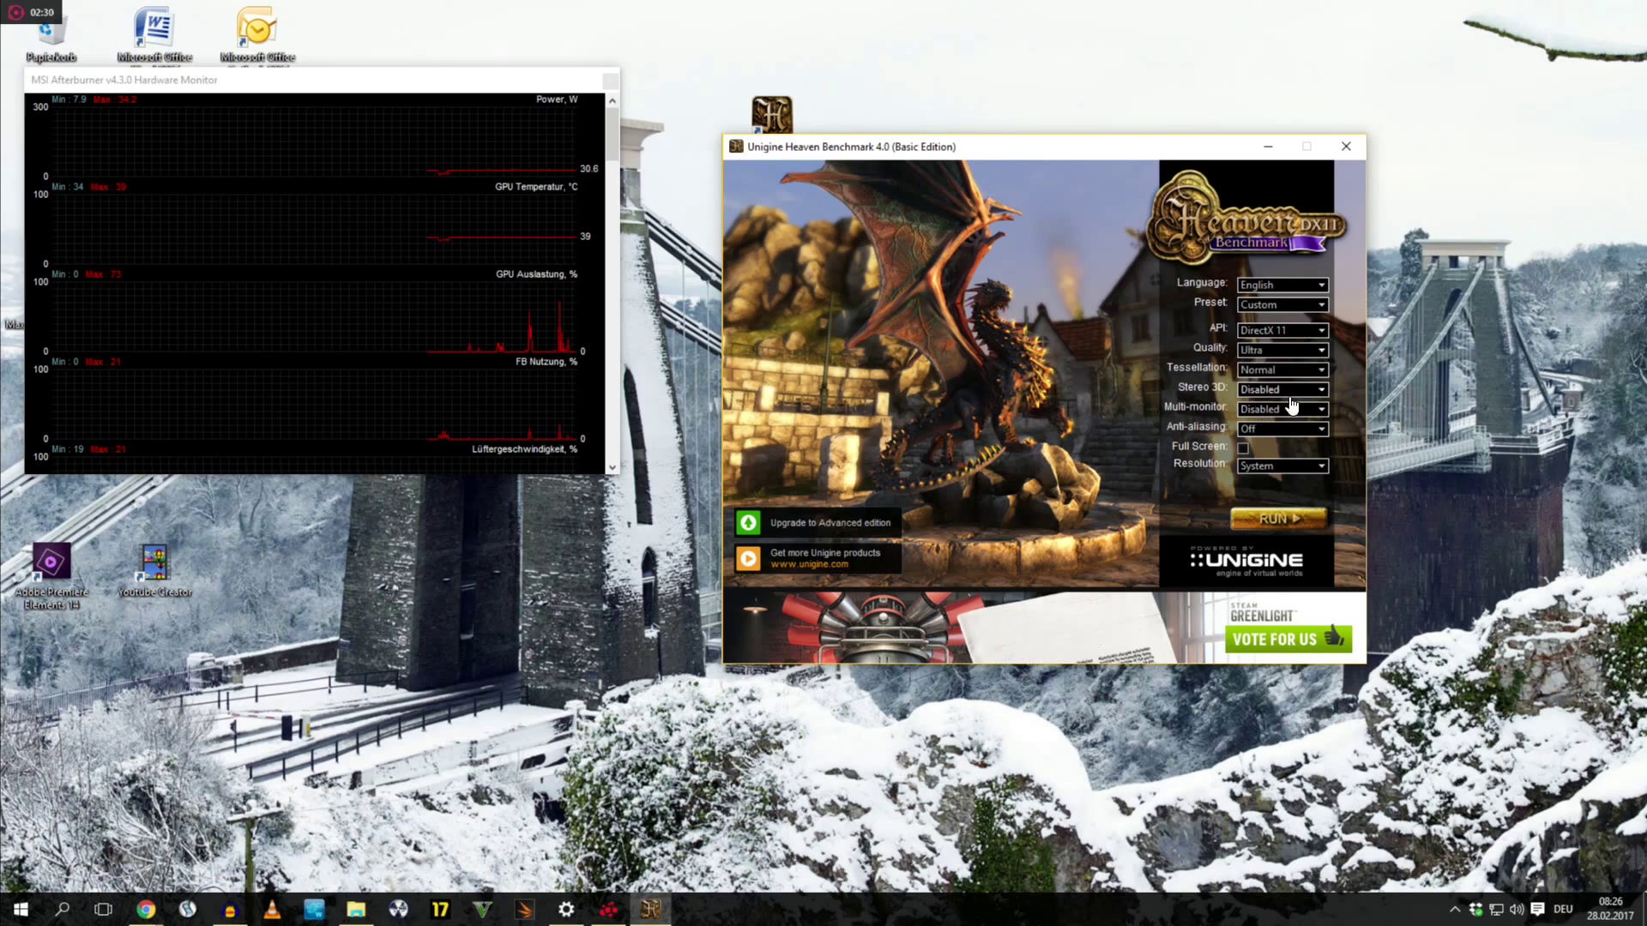
left_click(1294, 429)
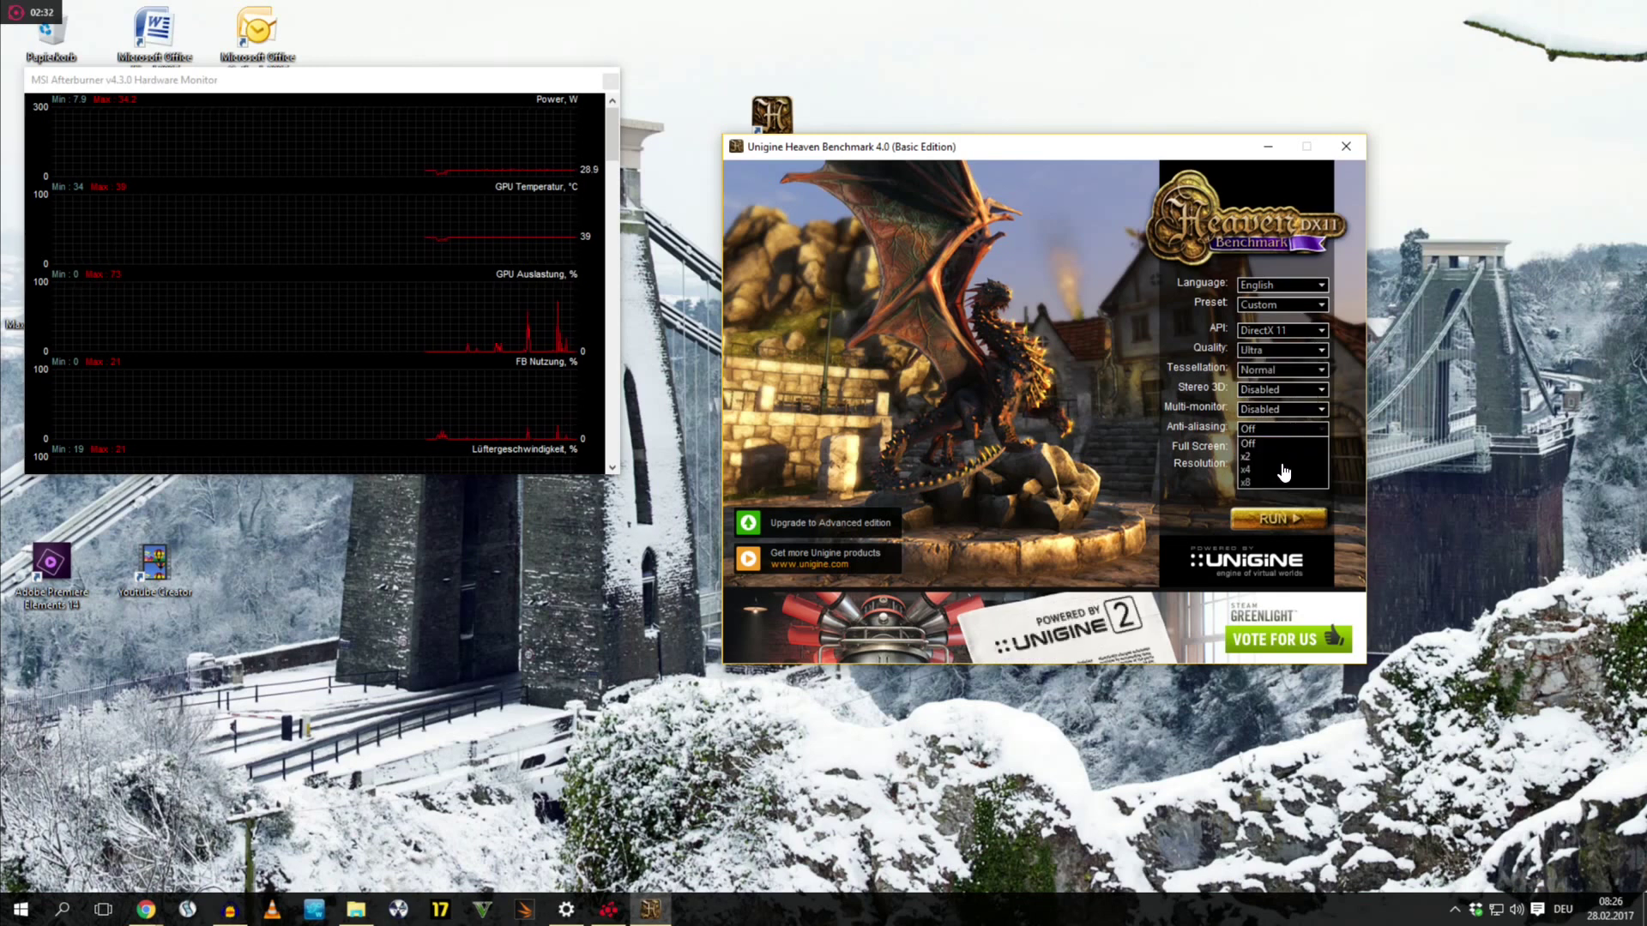
left_click(1255, 482)
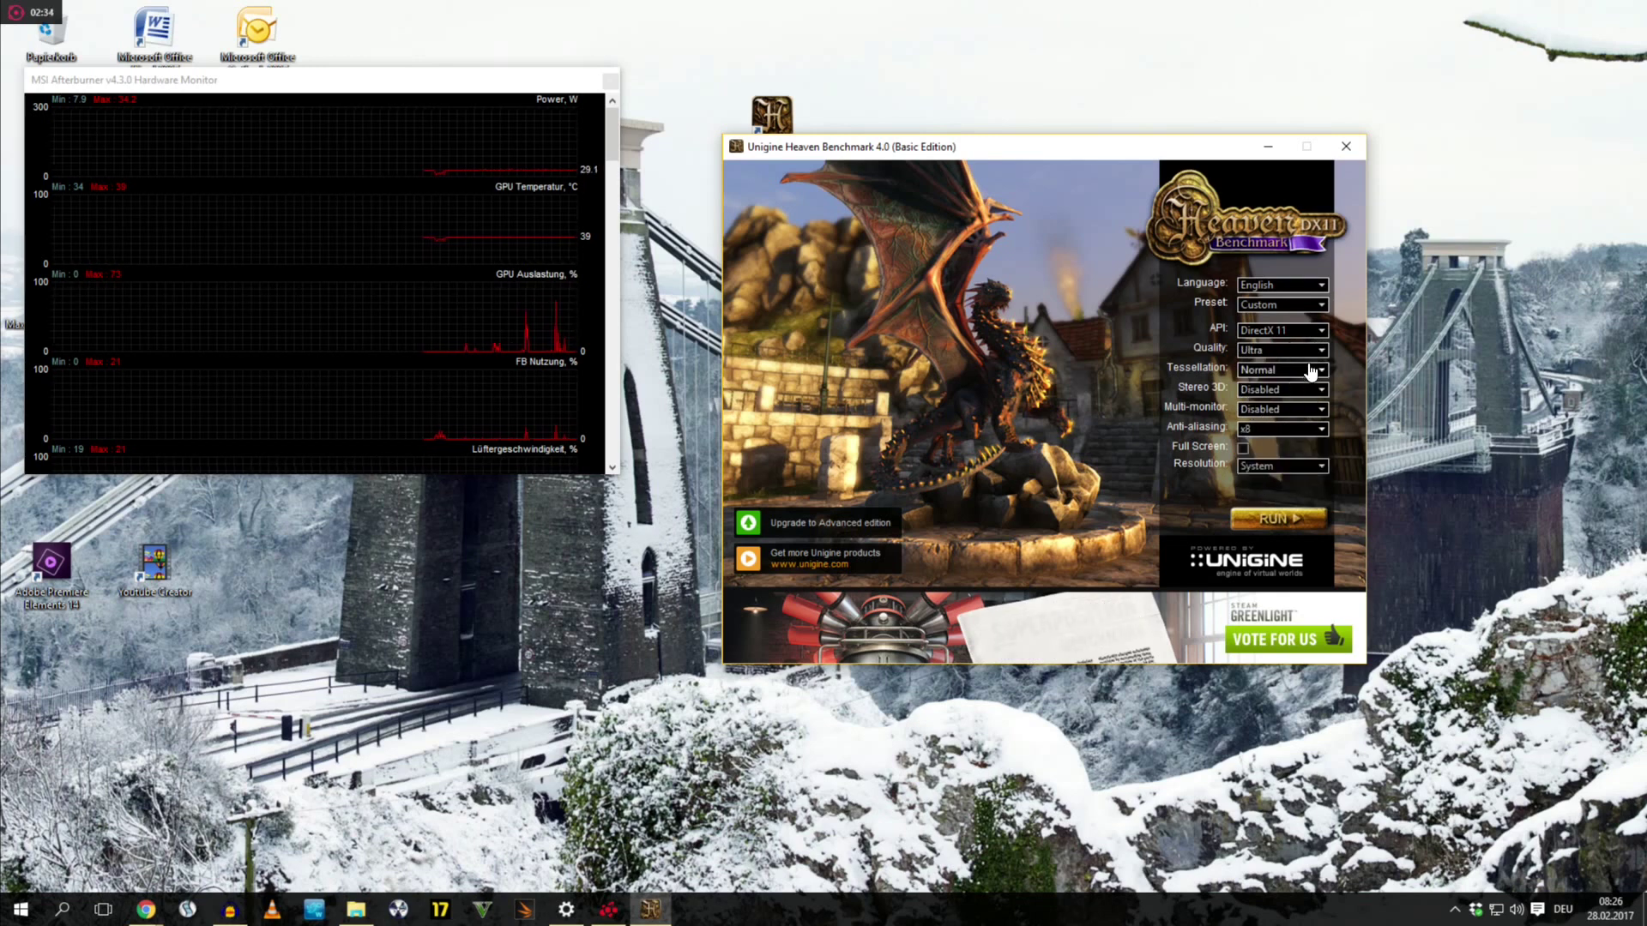
left_click(1310, 371)
left_click(1269, 426)
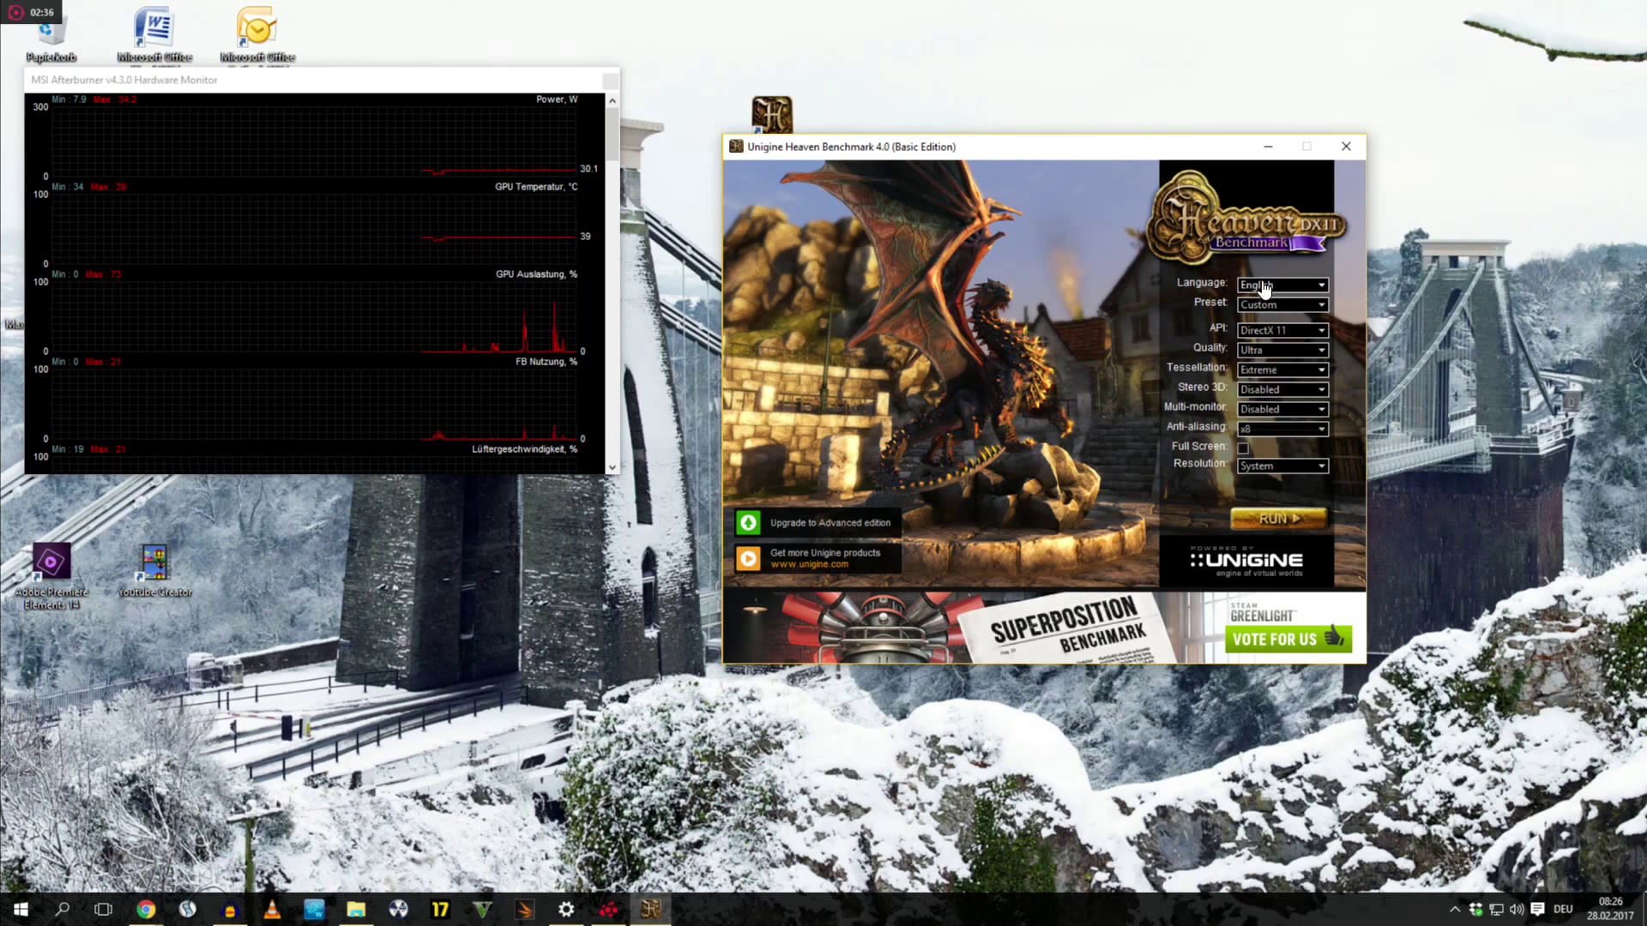
left_click(1275, 520)
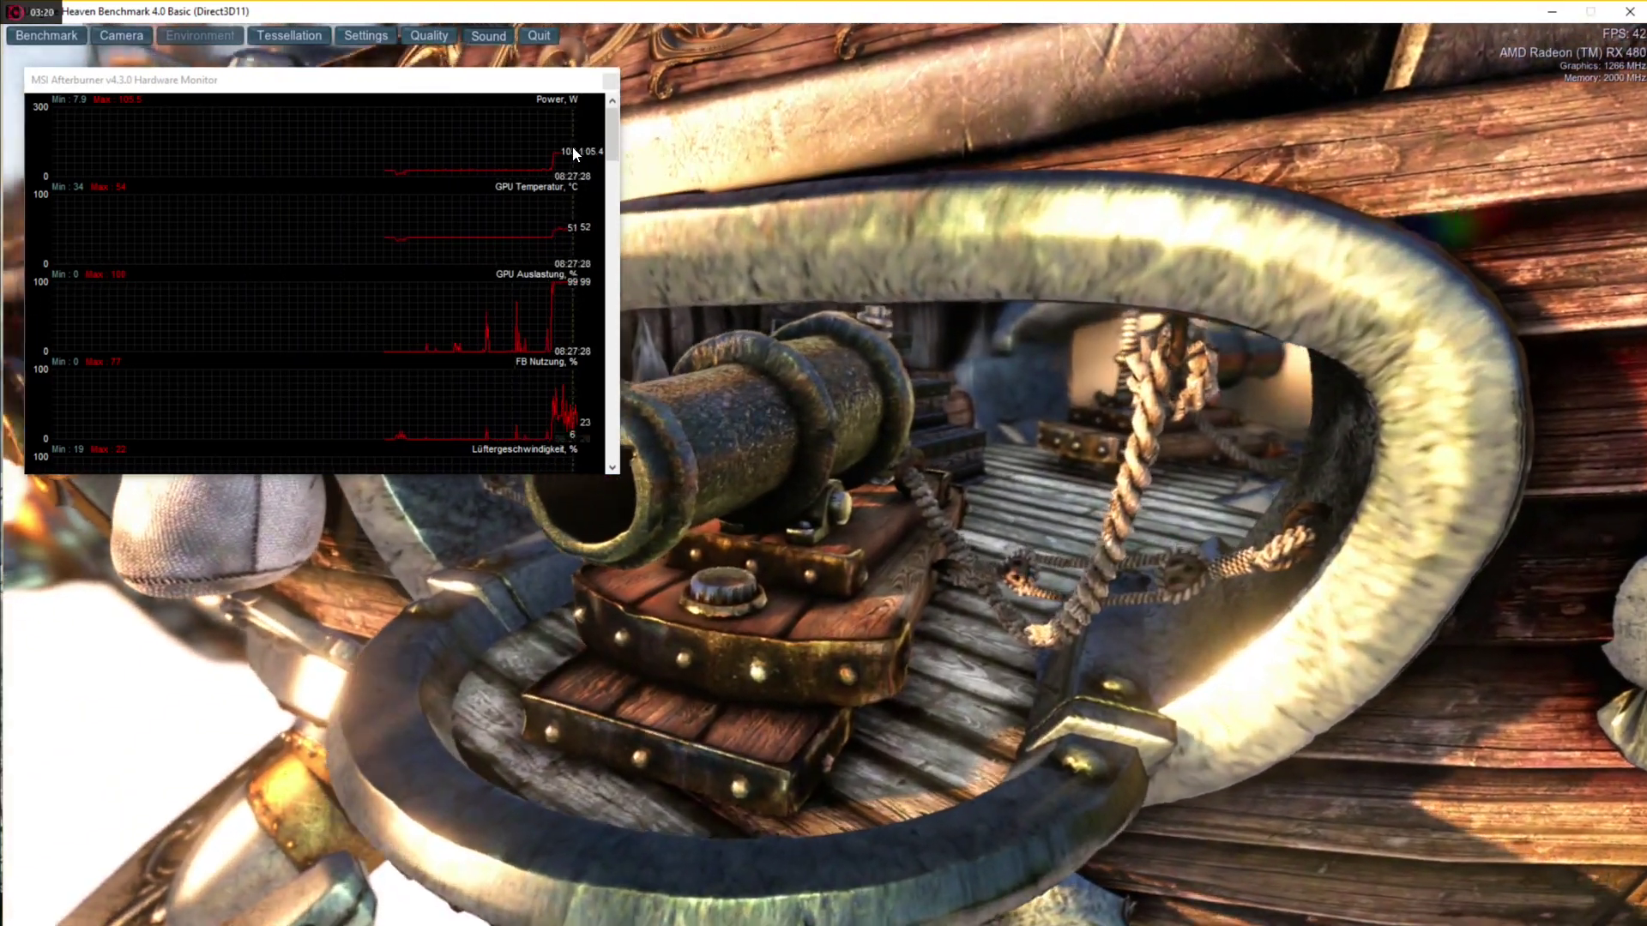
Read the roughly 102 W power draw from Afterburner's Power graph while Heaven runs
mouse_move(543, 163)
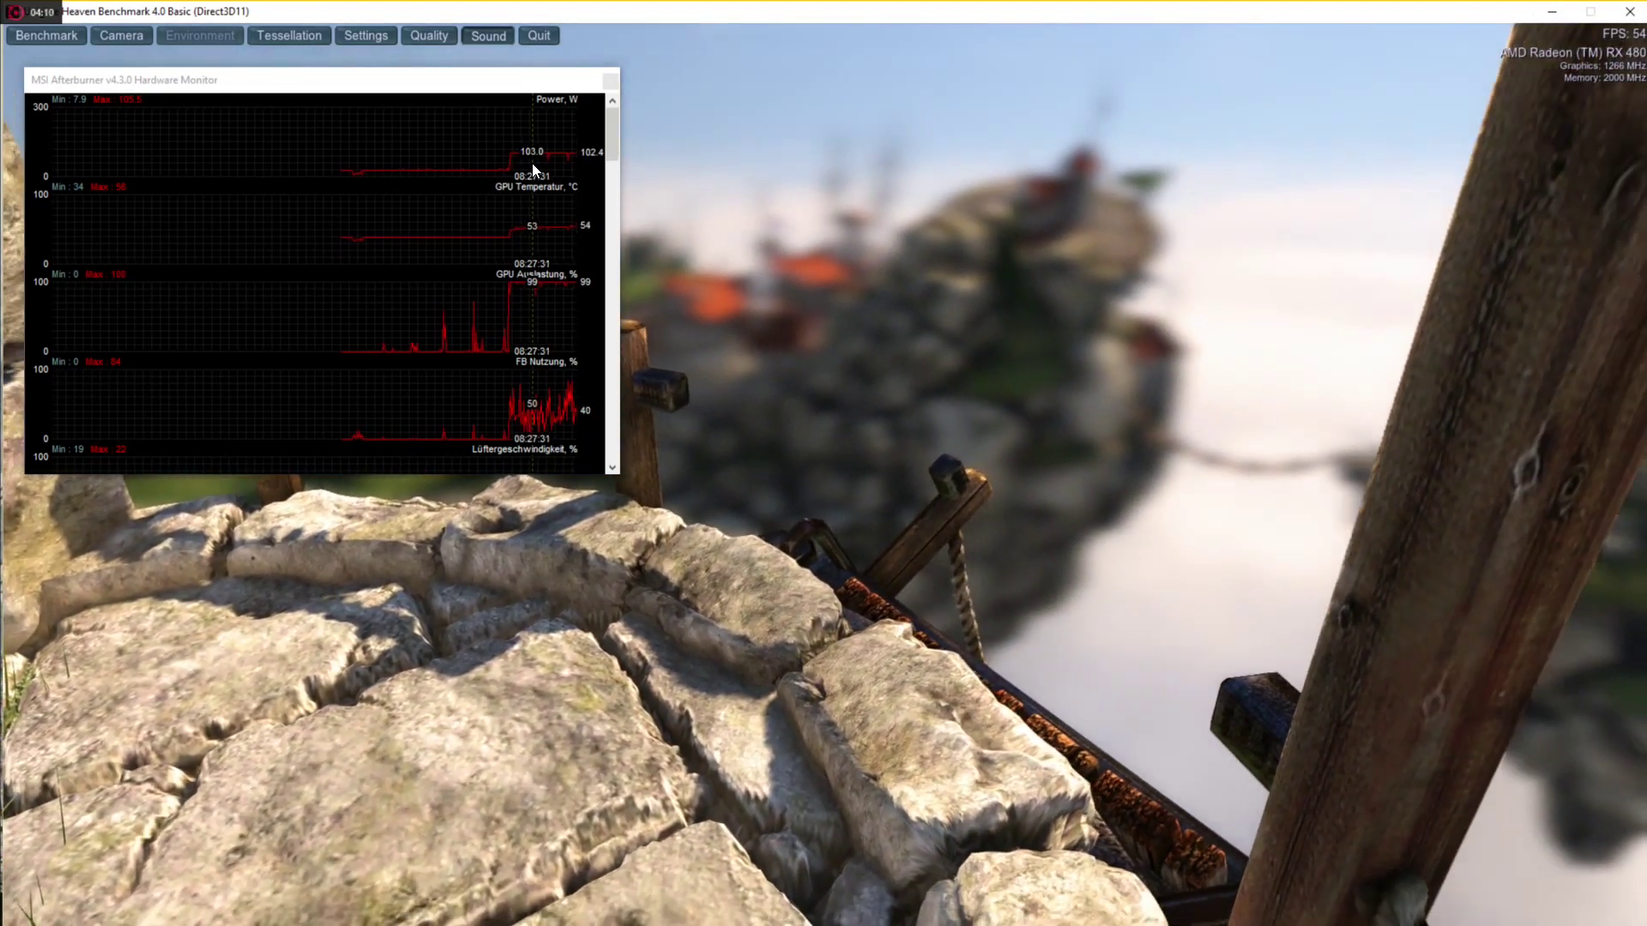
scroll(532, 163, "down", 1)
Check the fan, core clock, memory clock and memory usage graphs, then request quitting Heaven
scroll(531, 163, "down", 4)
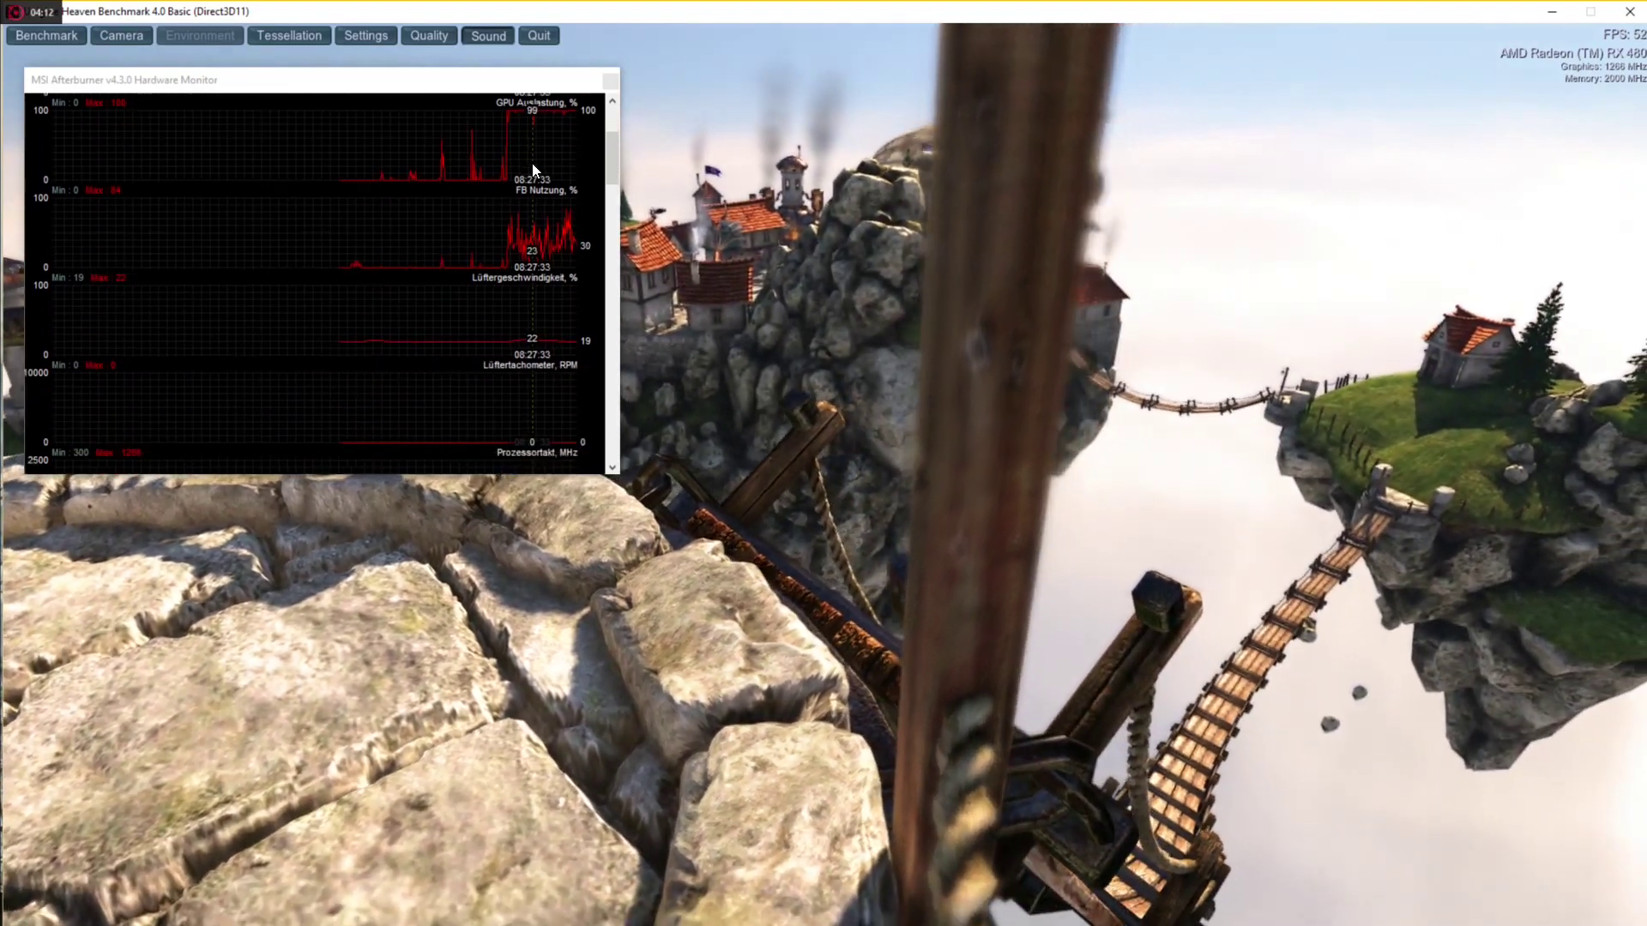
scroll(531, 163, "down", 3)
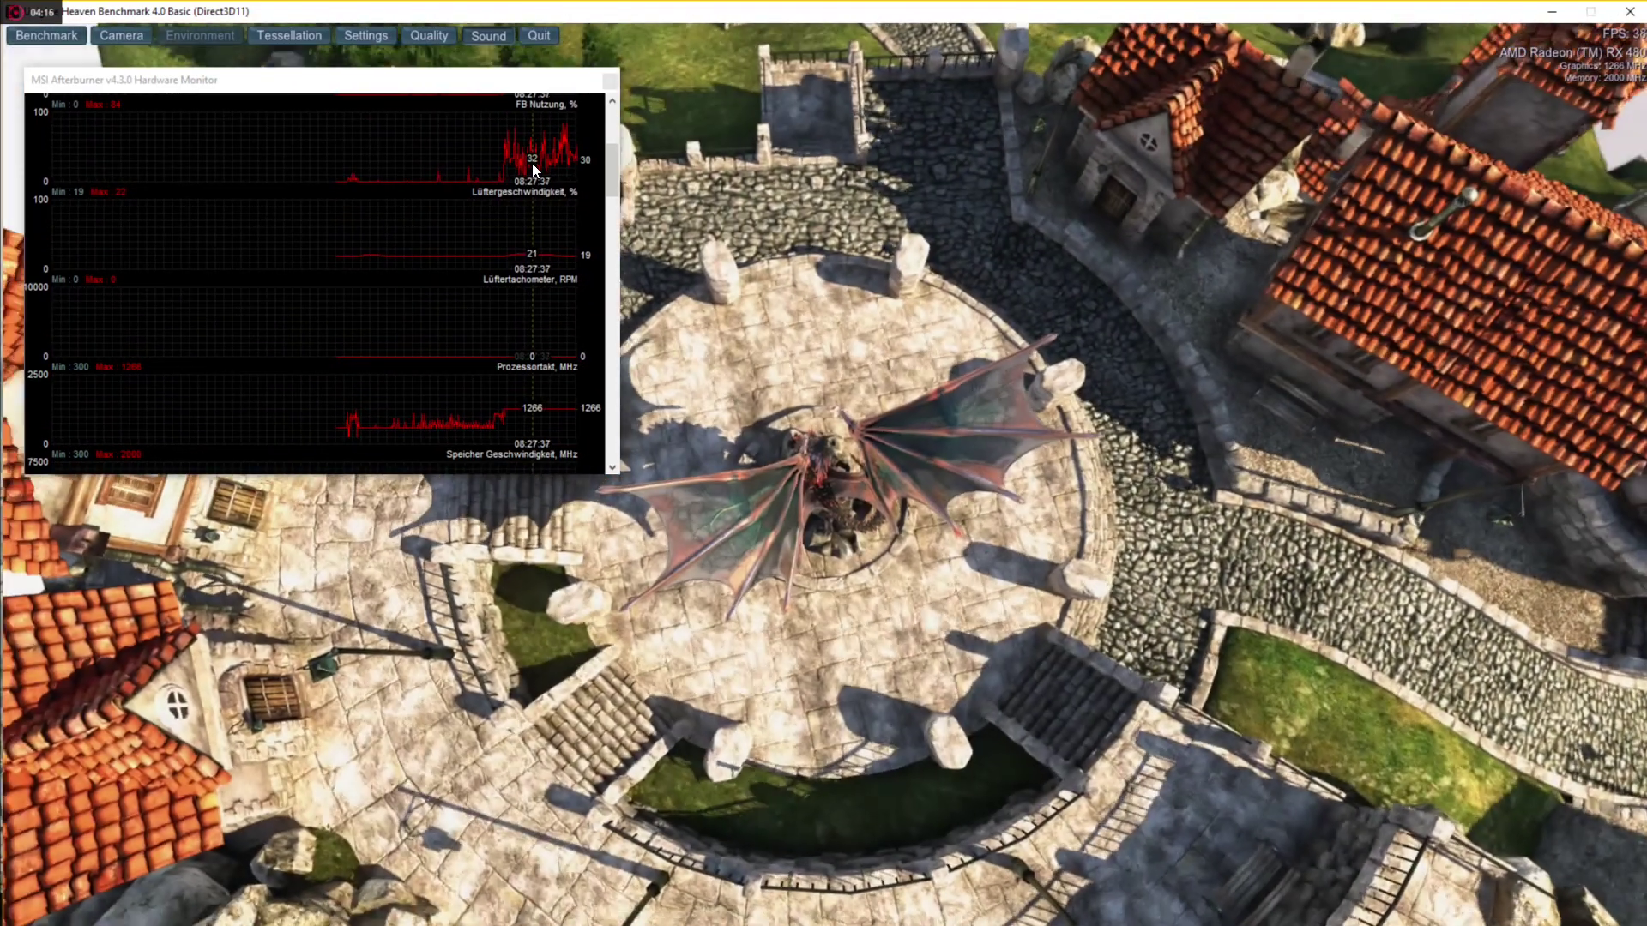
scroll(532, 163, "up", 4)
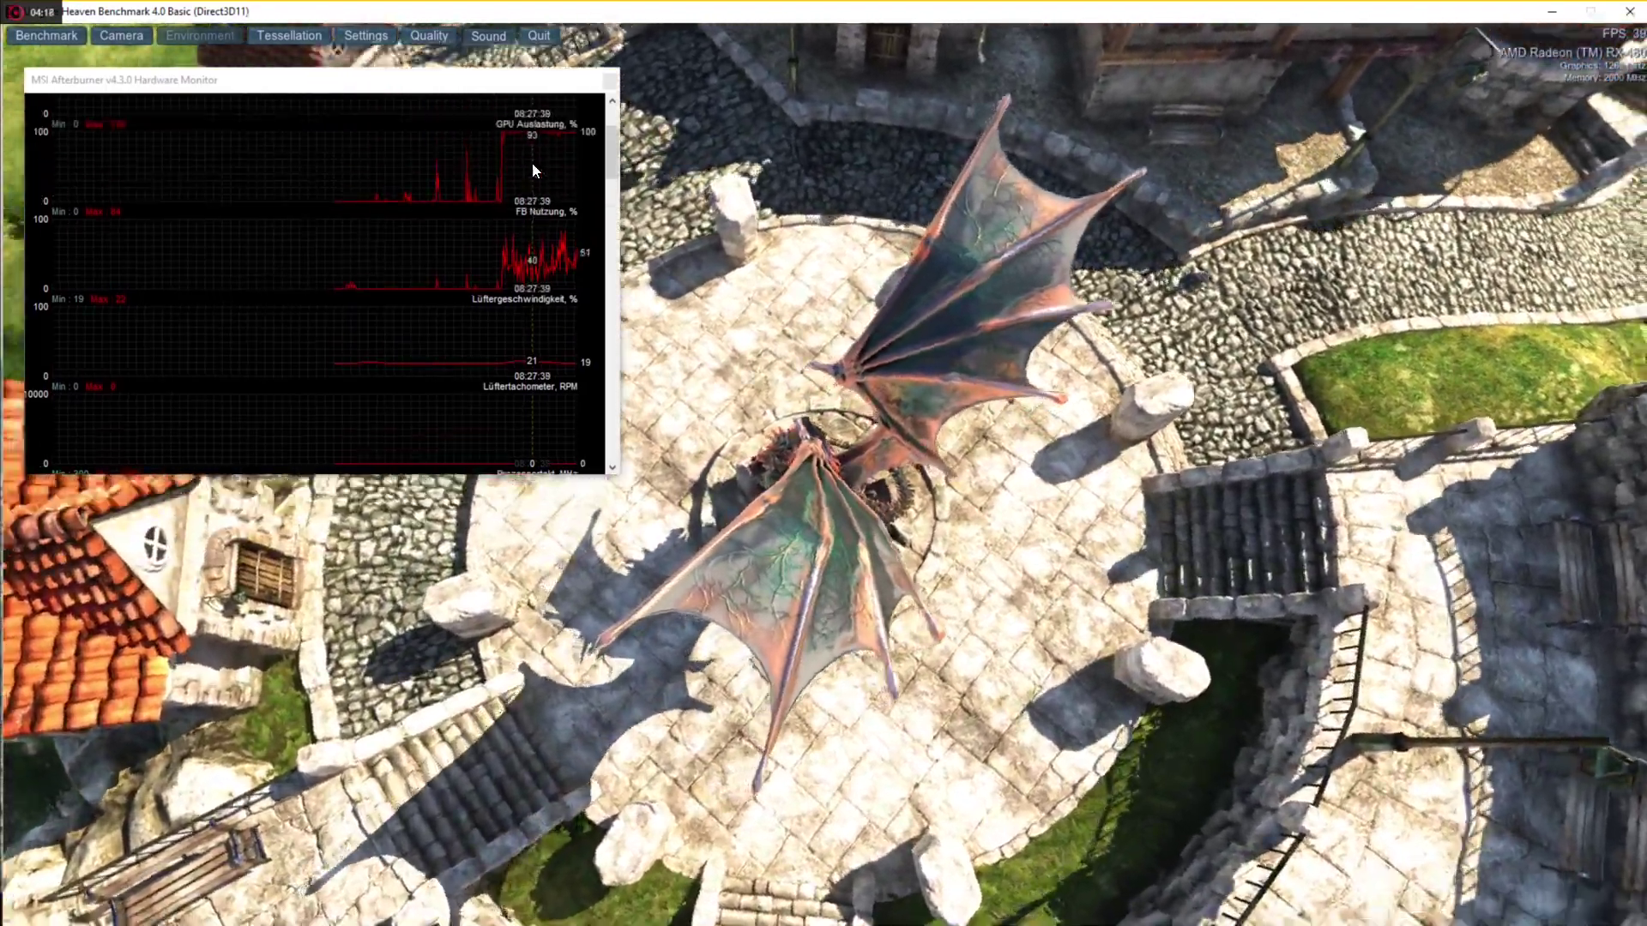
scroll(532, 169, "up", 4)
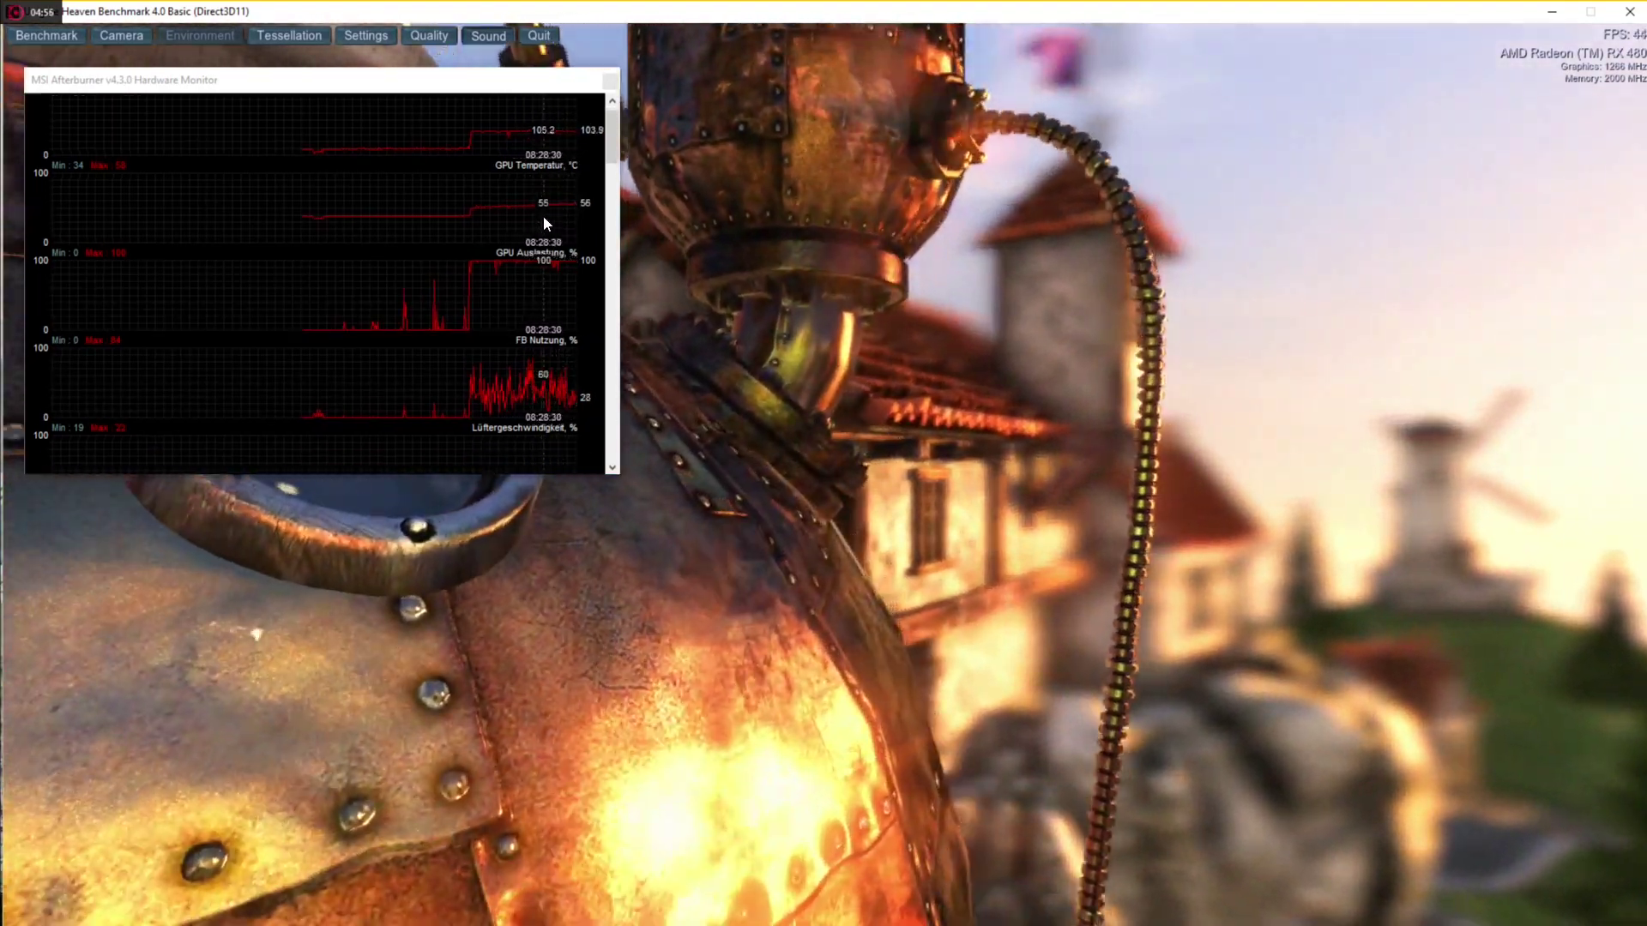
scroll(514, 225, "down", 1)
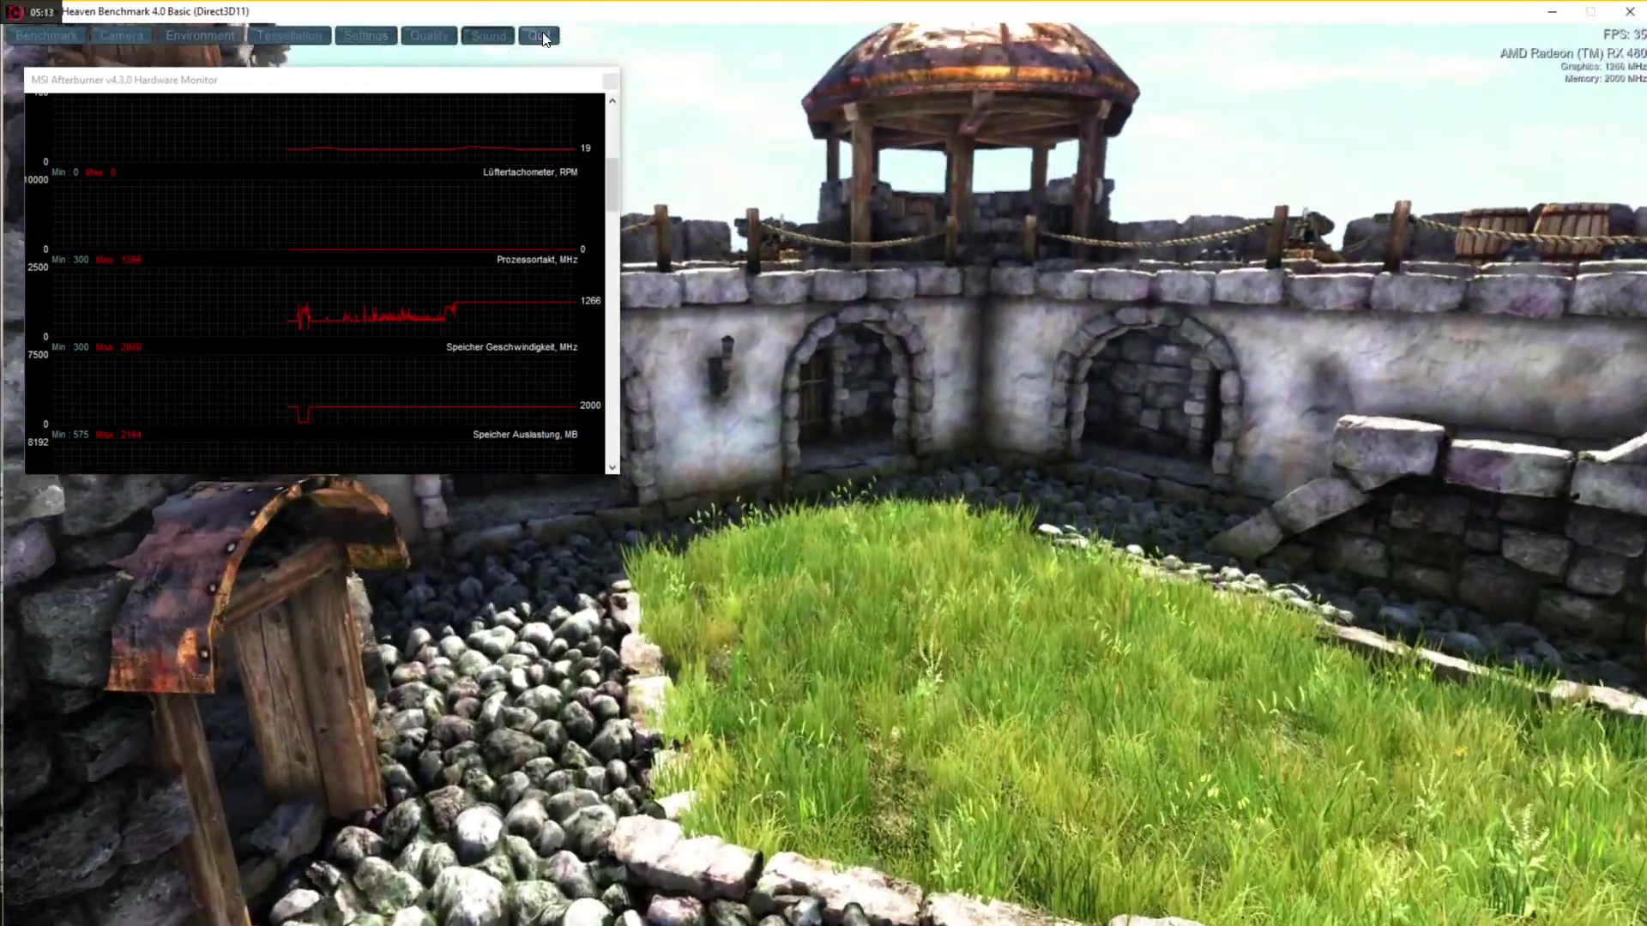
left_click(539, 35)
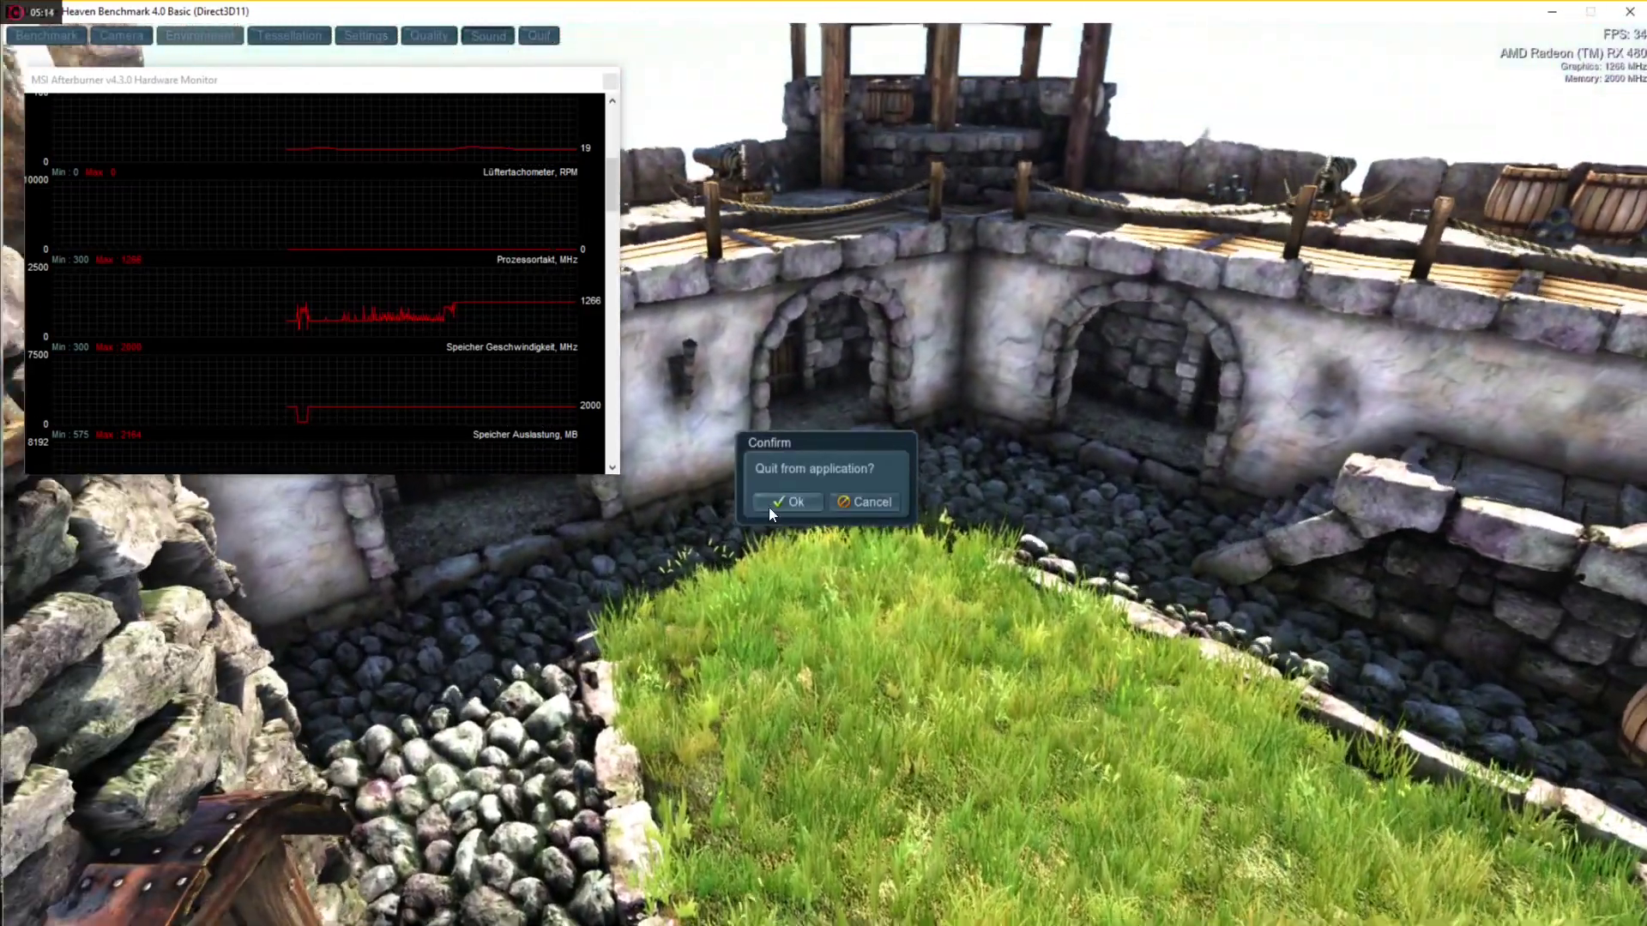
Confirm quitting Heaven, close its credits window, and bring Radeon Settings WattMan forward
key("Return")
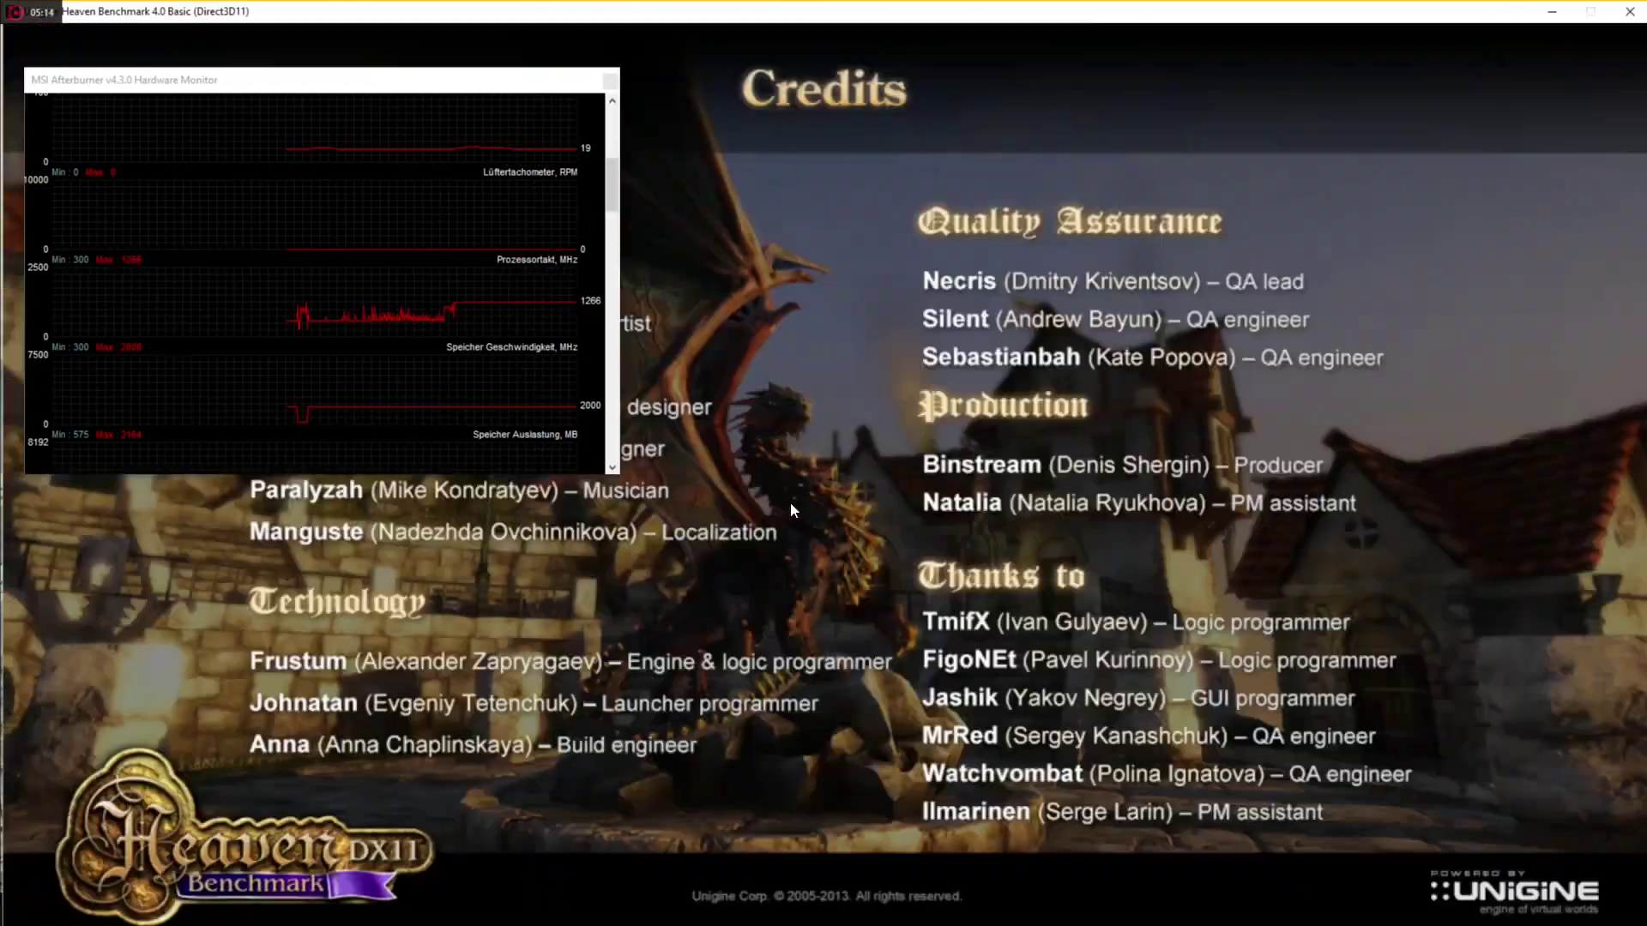
left_click(1628, 10)
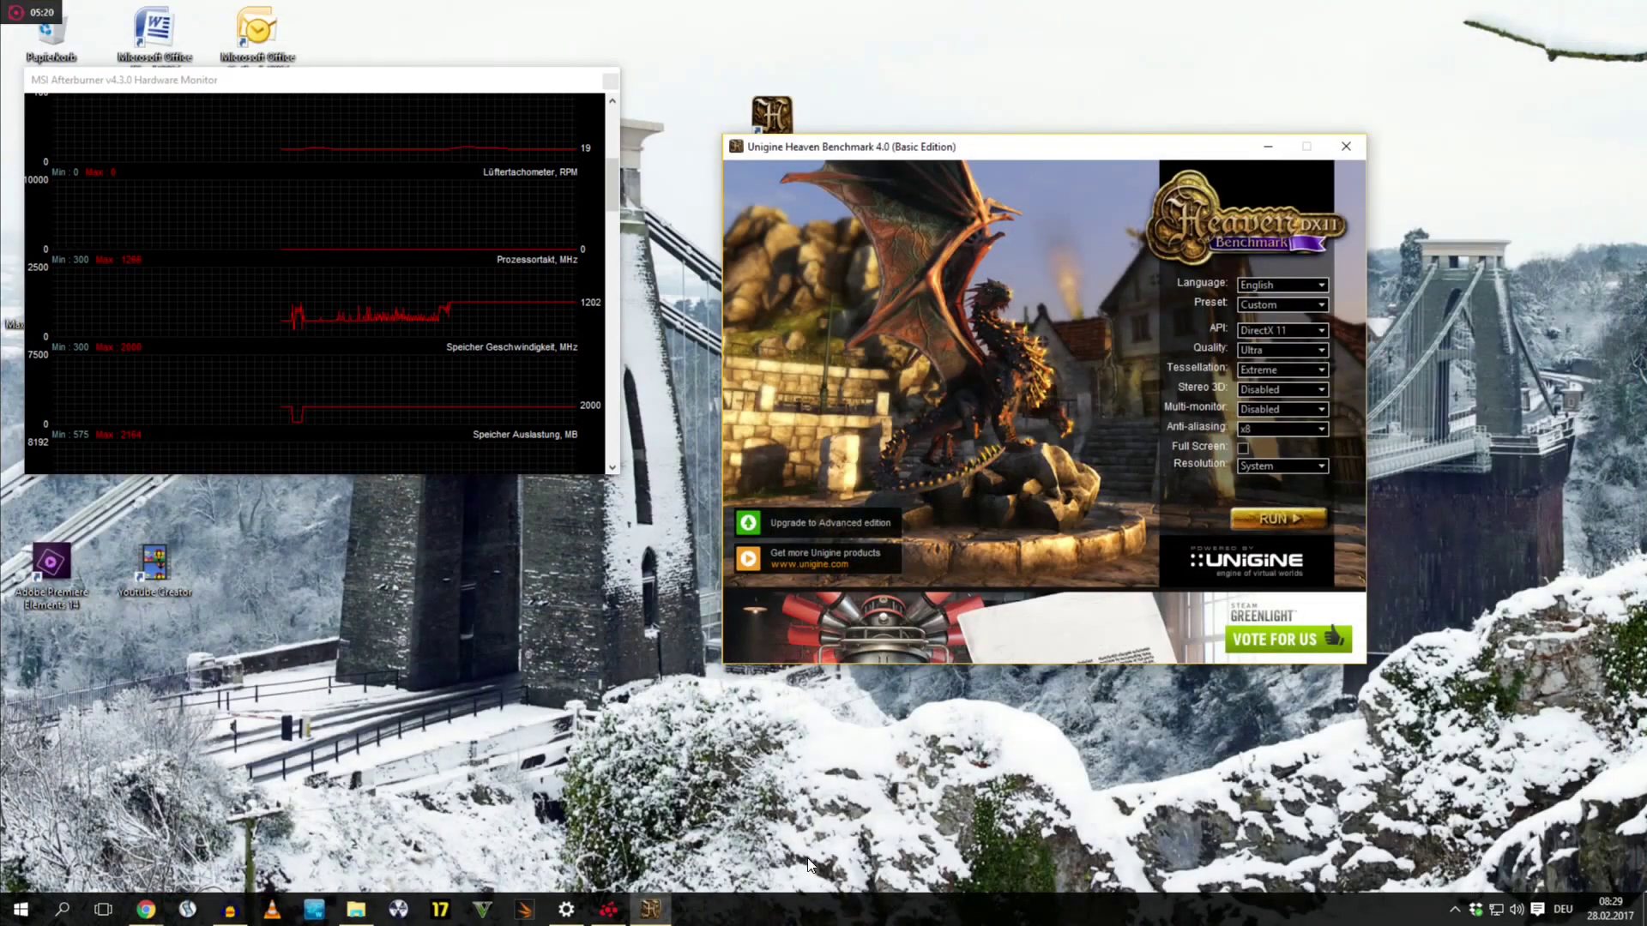
left_click(606, 911)
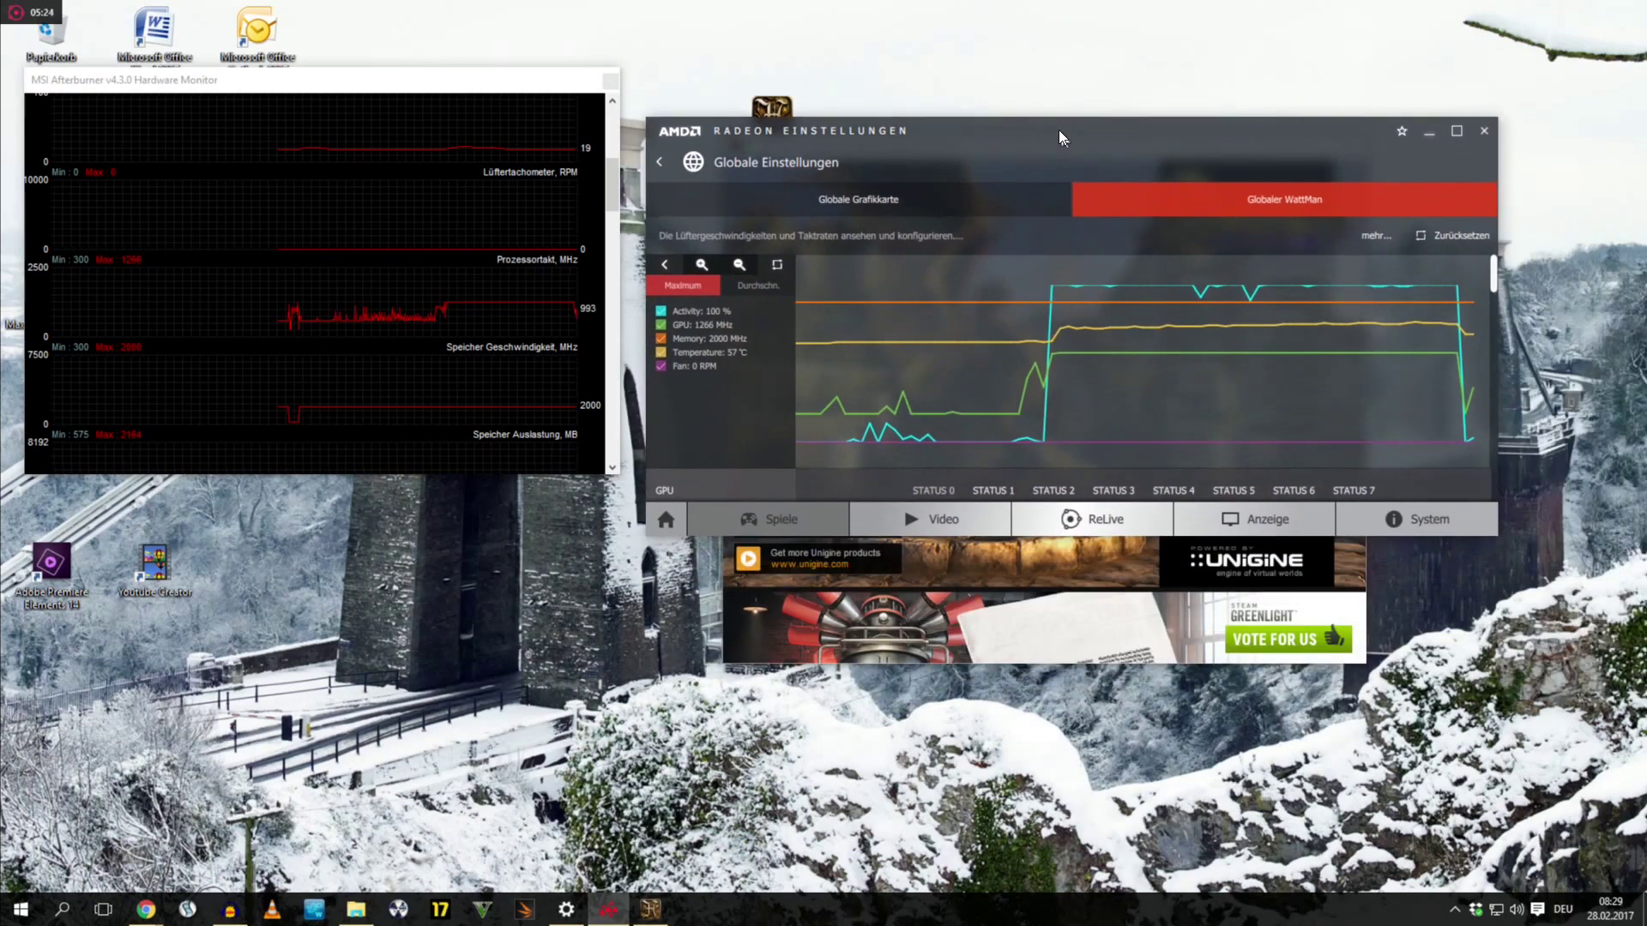
Drag the Global WattMan Leistungsgrenze (power limit) slider to 50%
scroll(1202, 380, "down", 10)
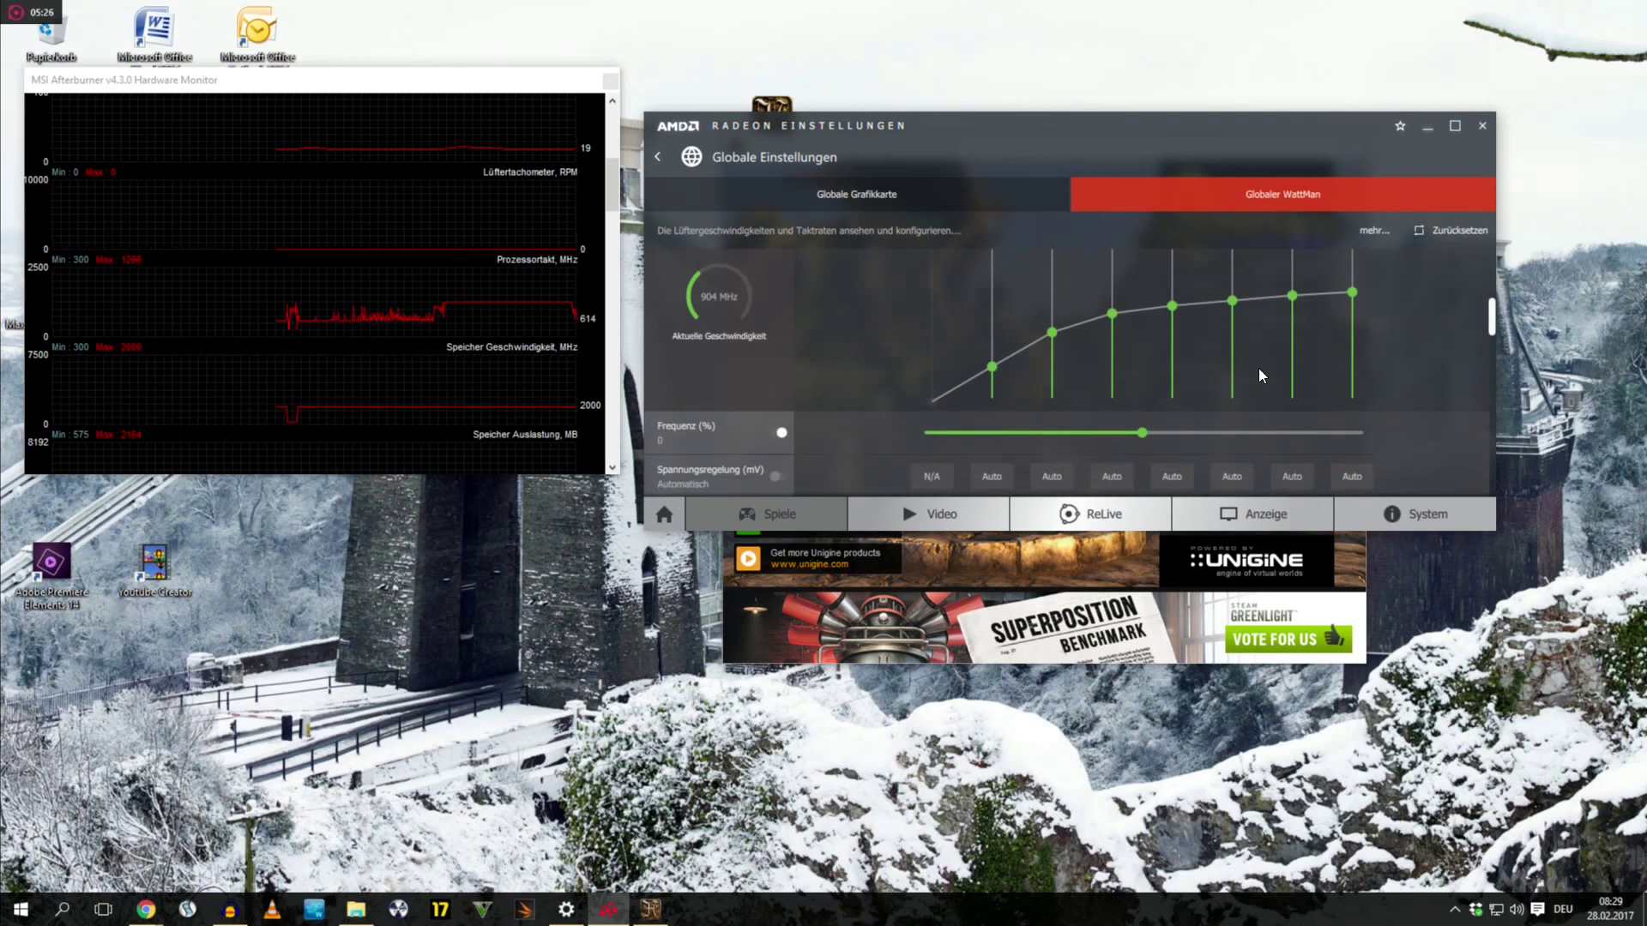
scroll(1312, 374, "down", 3)
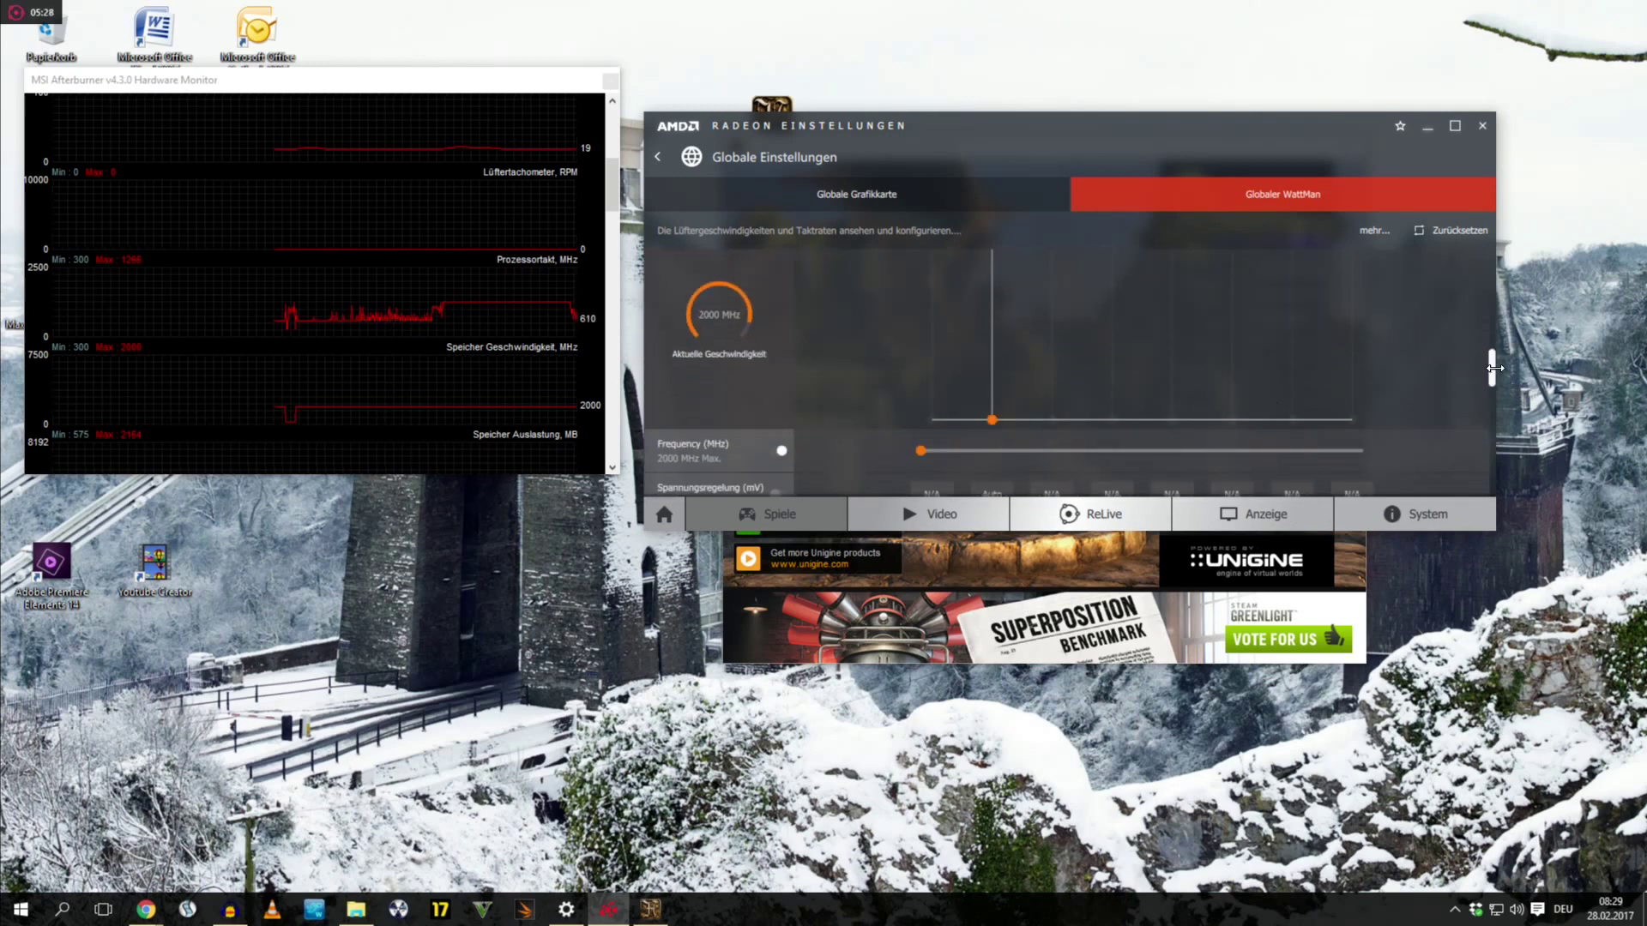
left_click_drag(1493, 375, 1501, 445)
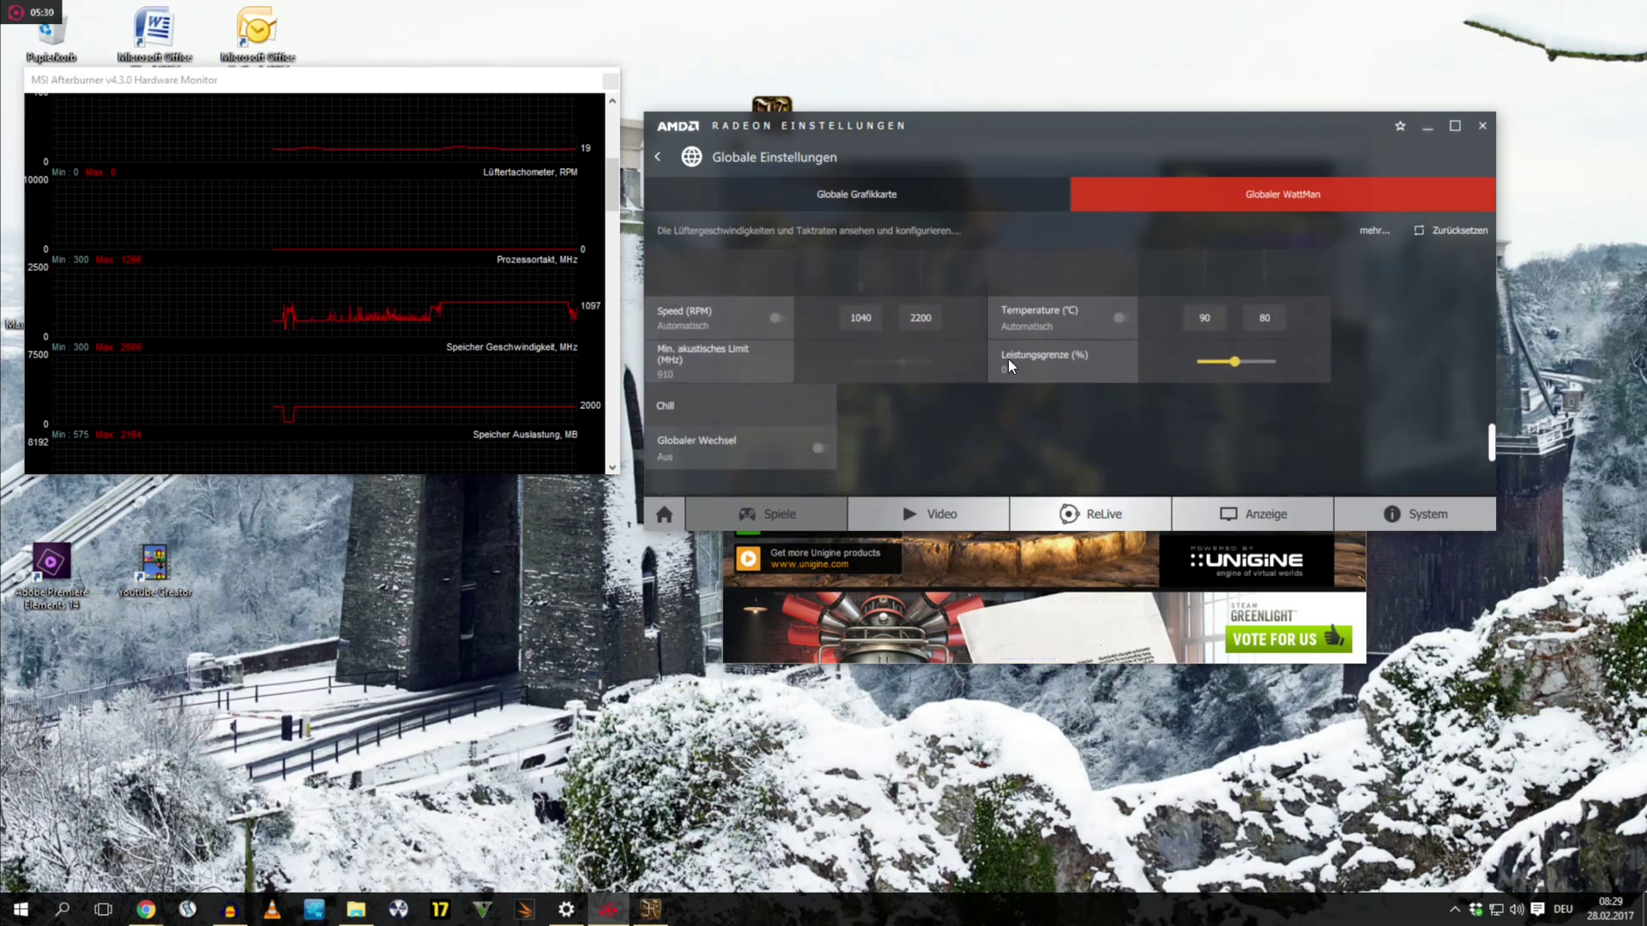
left_click_drag(1237, 362, 1285, 370)
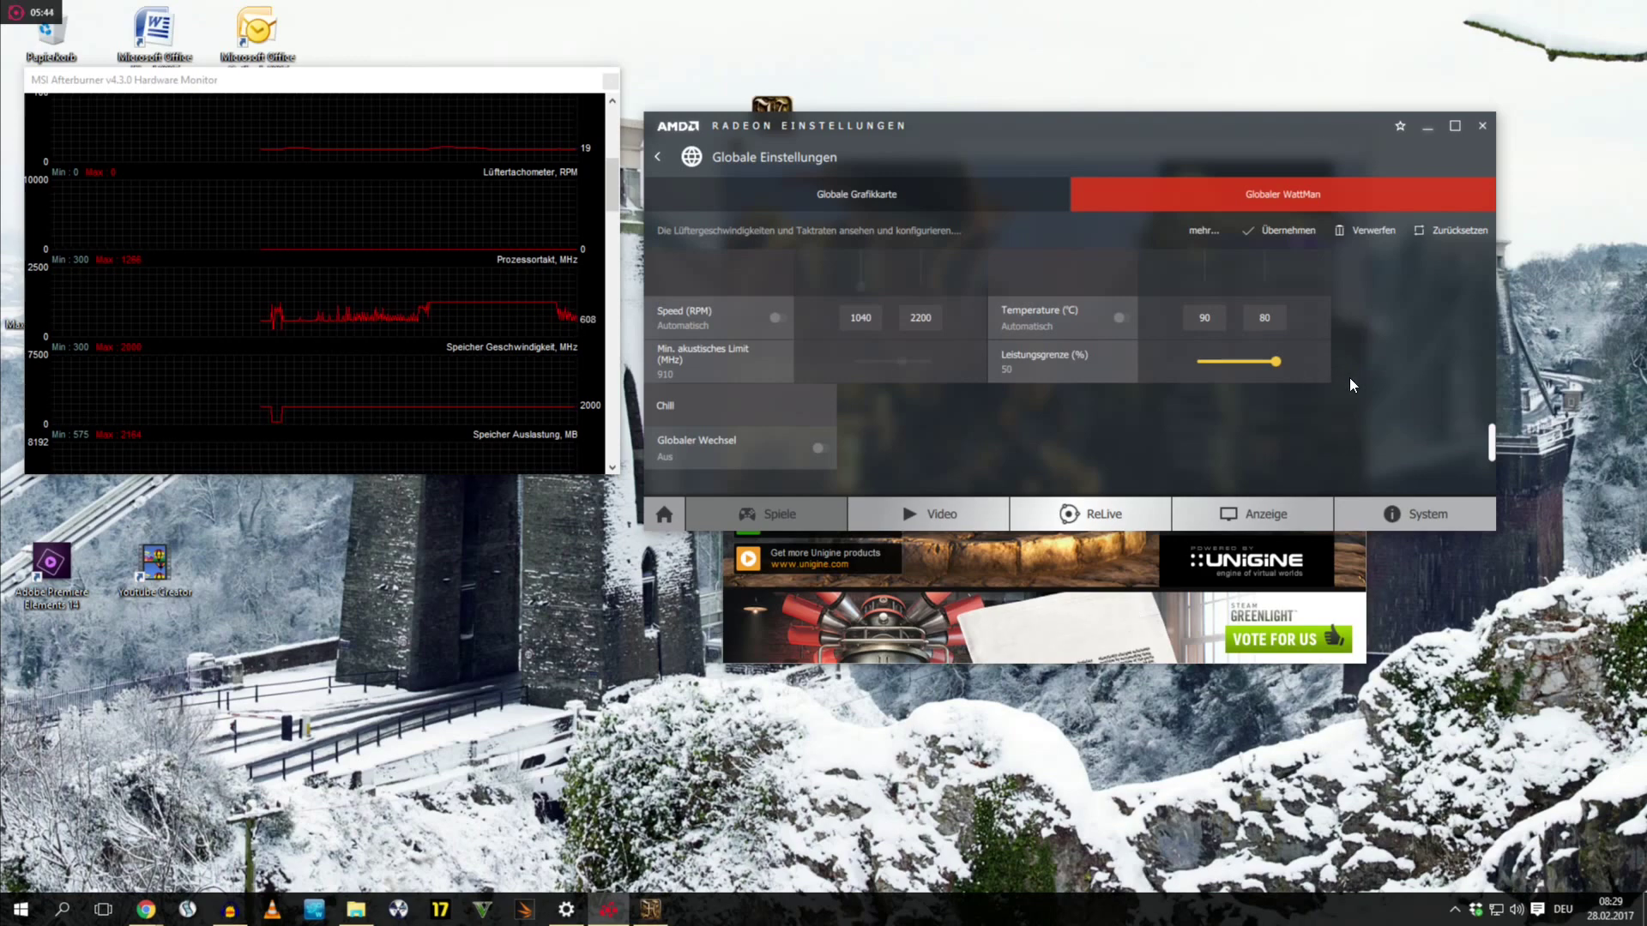
scroll(1350, 378, "up", 3)
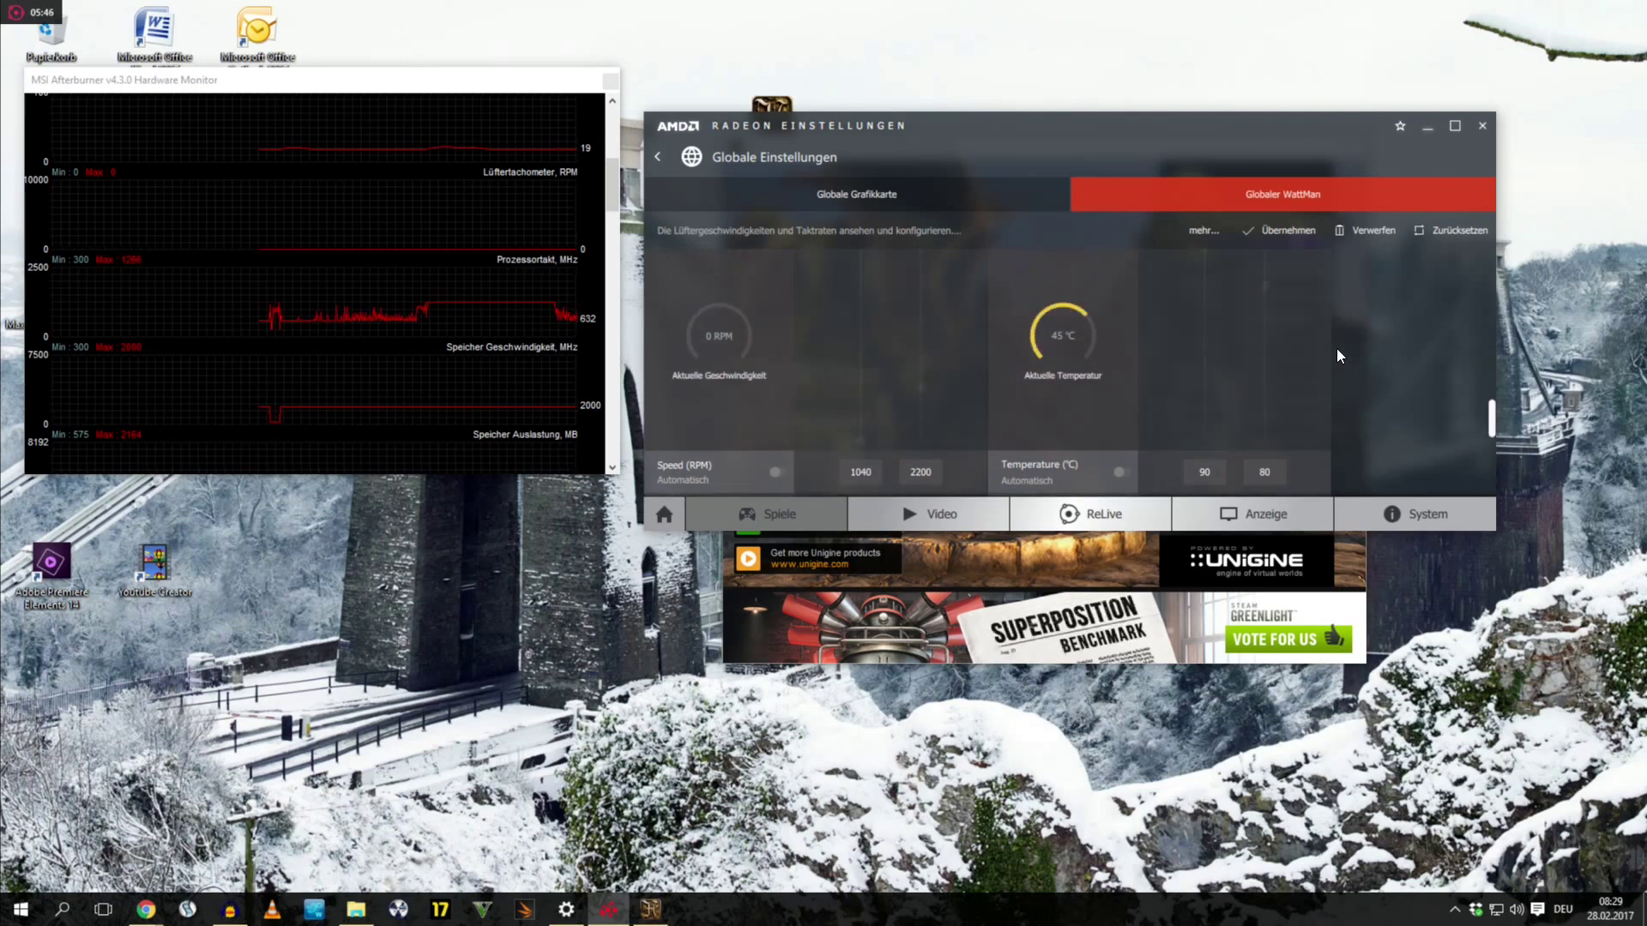
scroll(1337, 348, "down", 1)
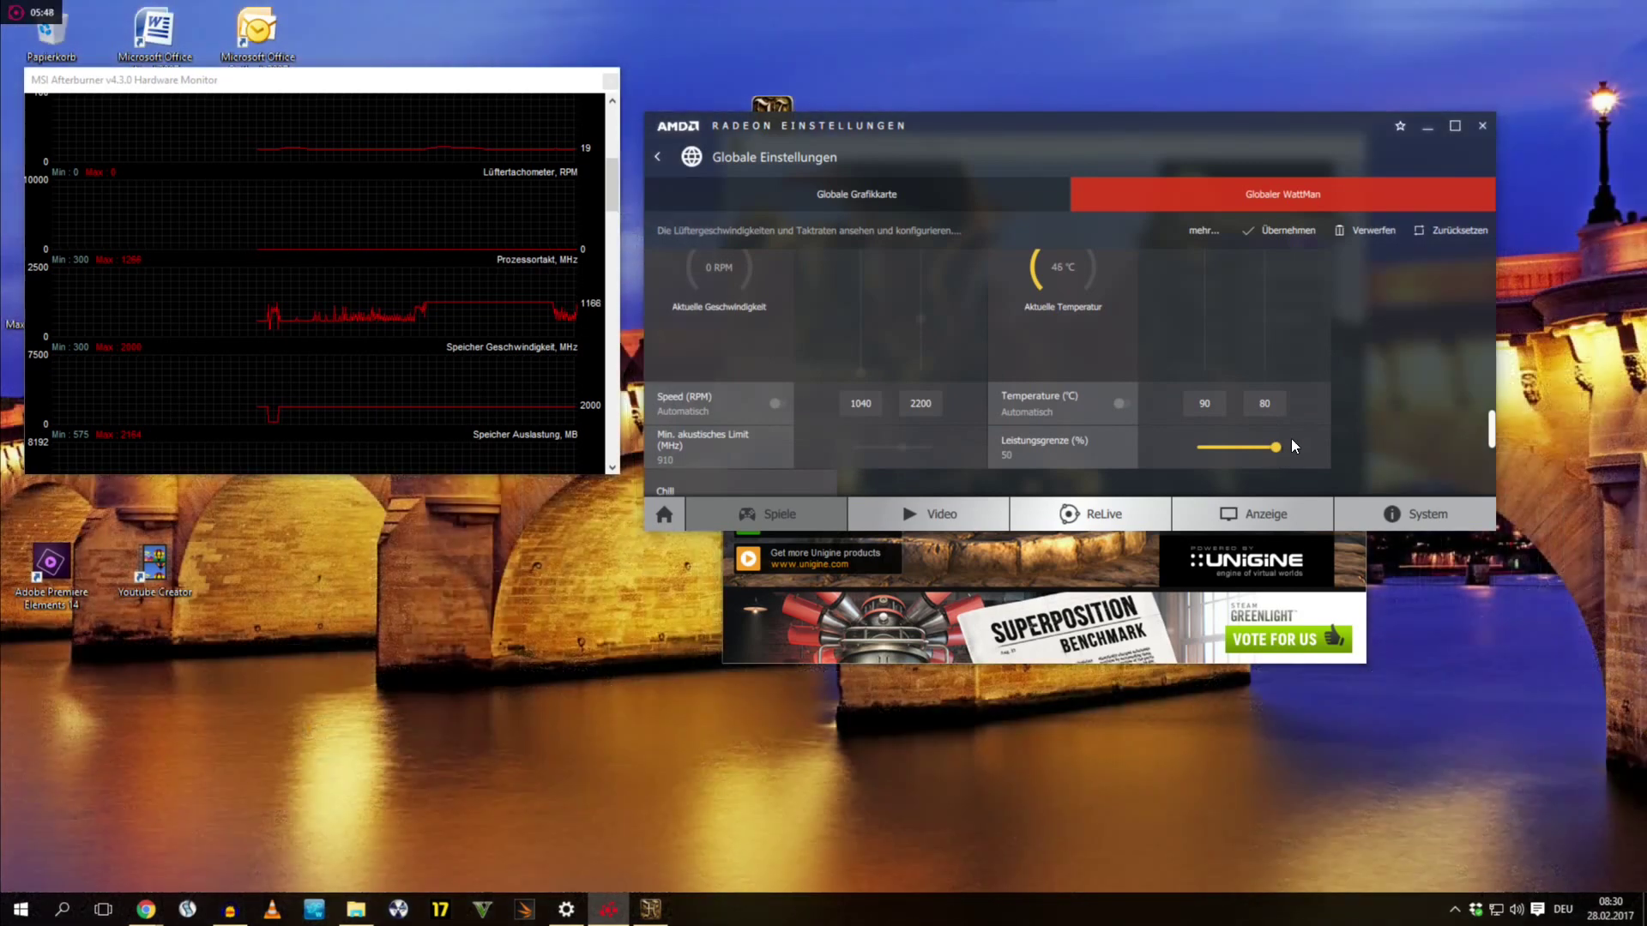
scroll(1304, 403, "up", 5)
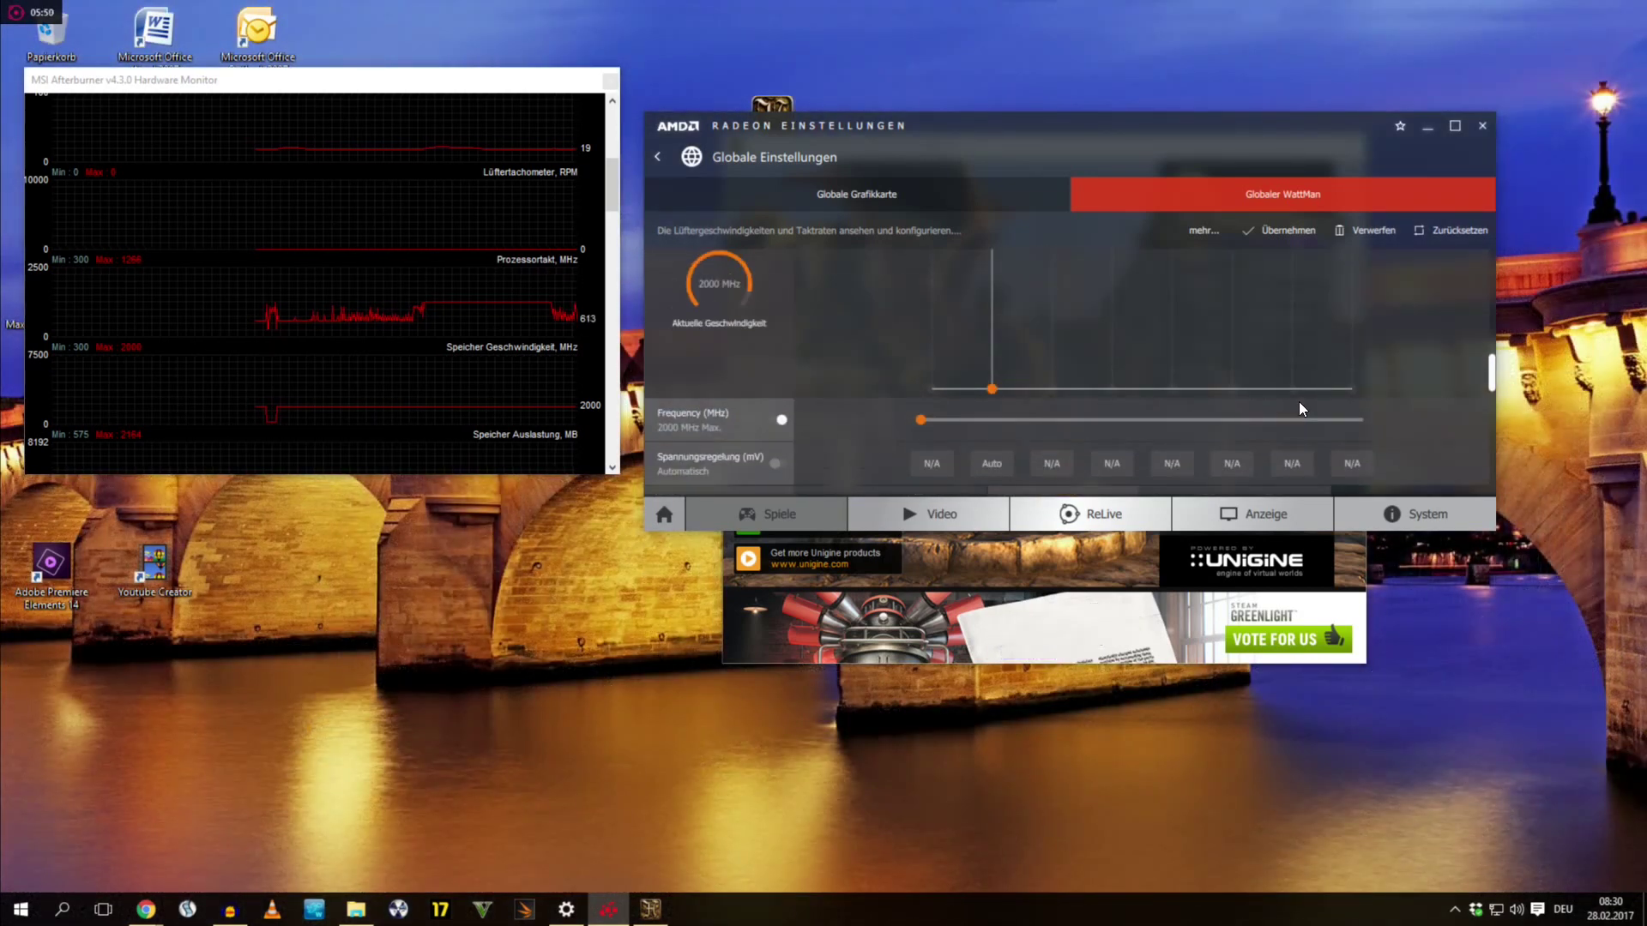
scroll(1299, 403, "up", 2)
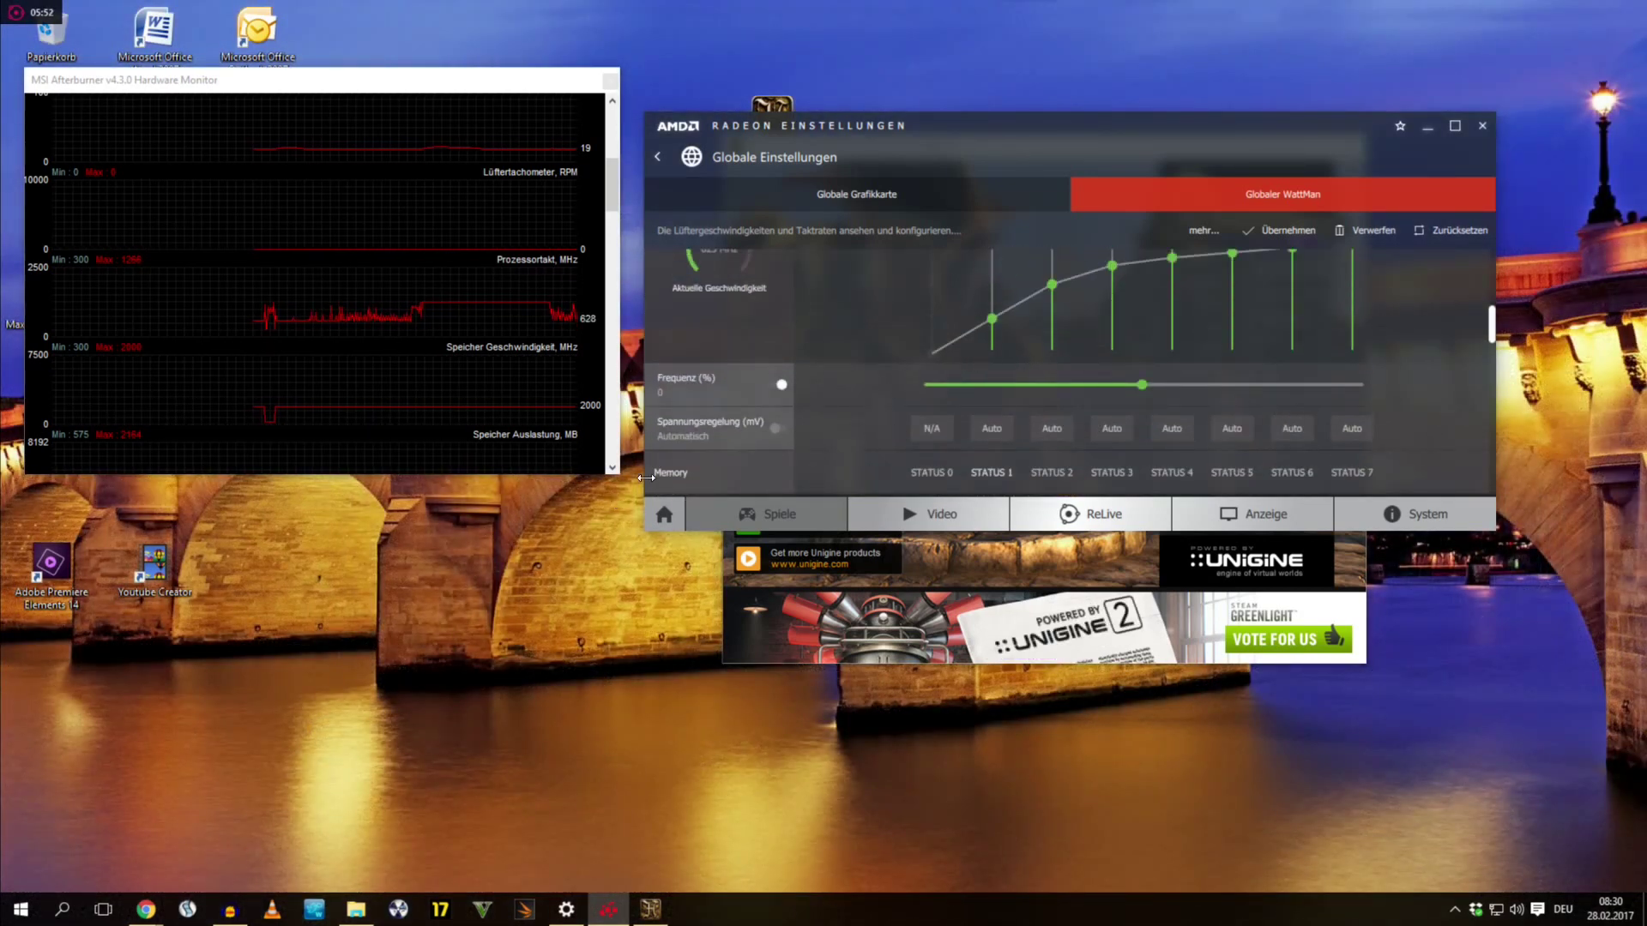
Switch GPU Spannungsregelung to Manuell, exposing state voltages from 818 to 1100 mV
left_click(783, 429)
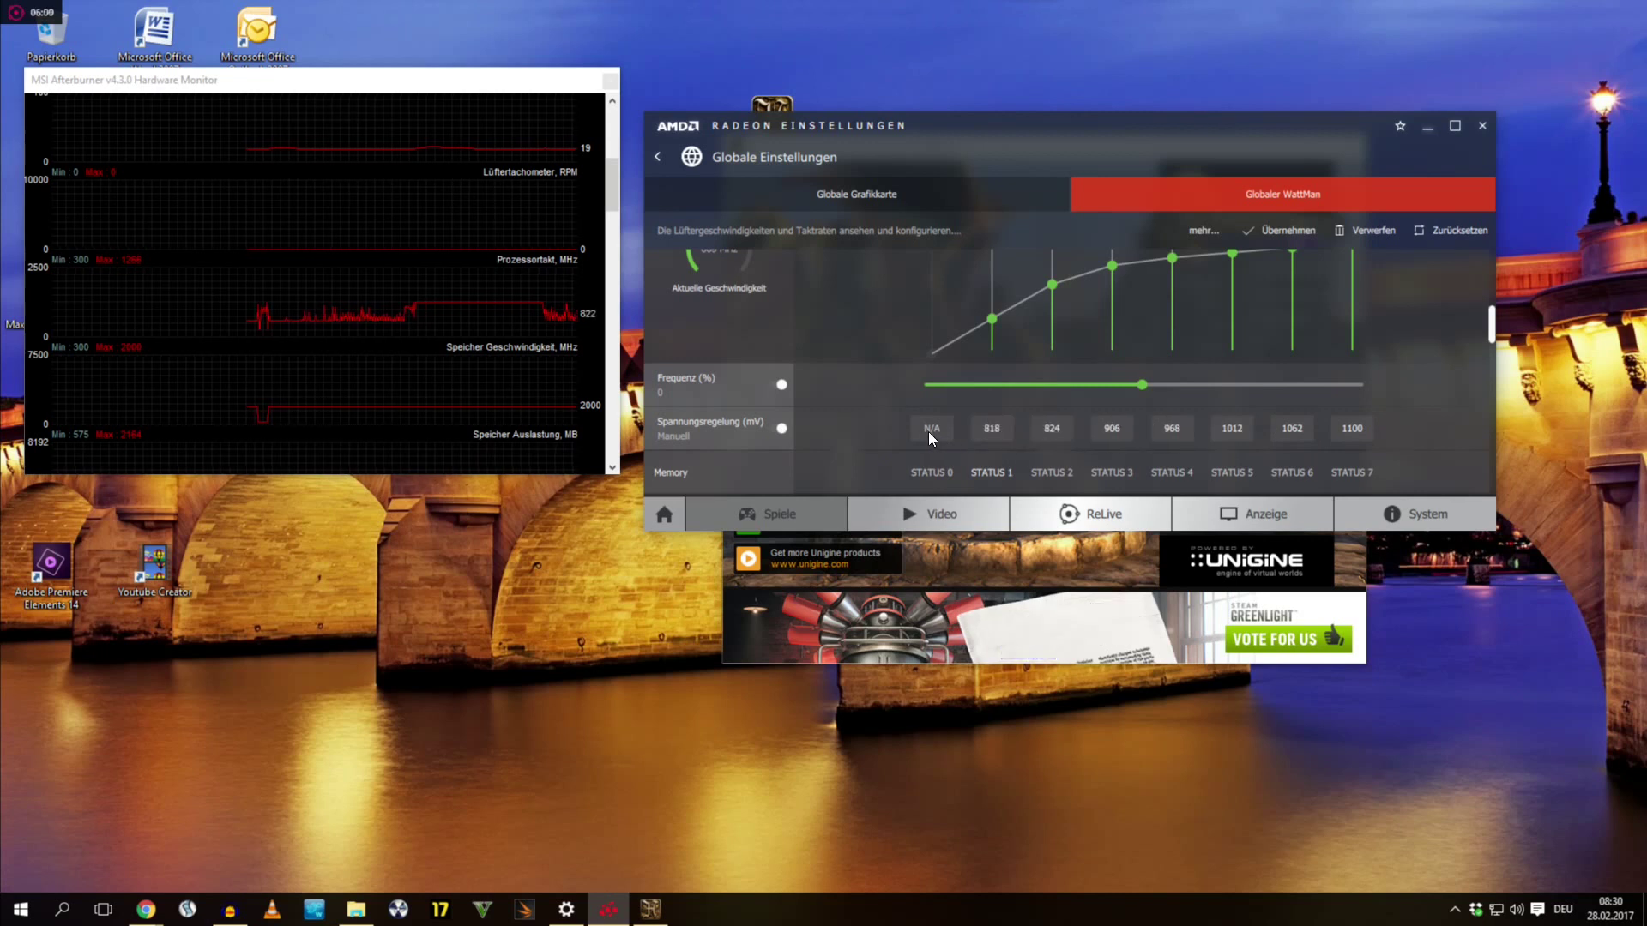
scroll(929, 433, "up", 1)
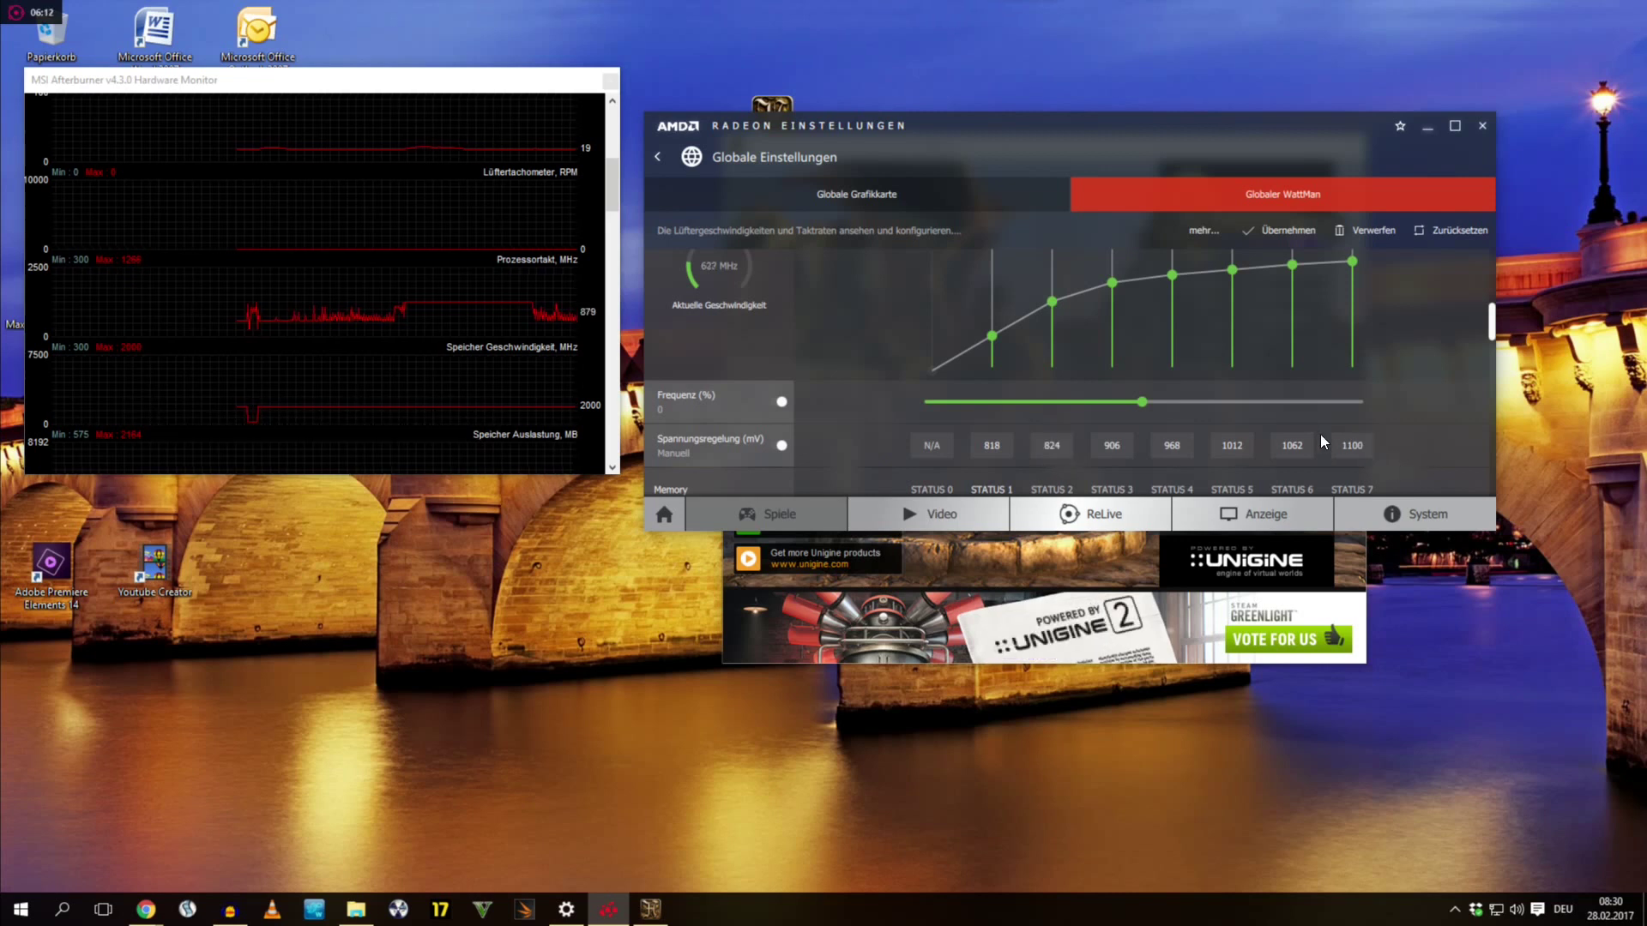
scroll(1449, 439, "up", 1)
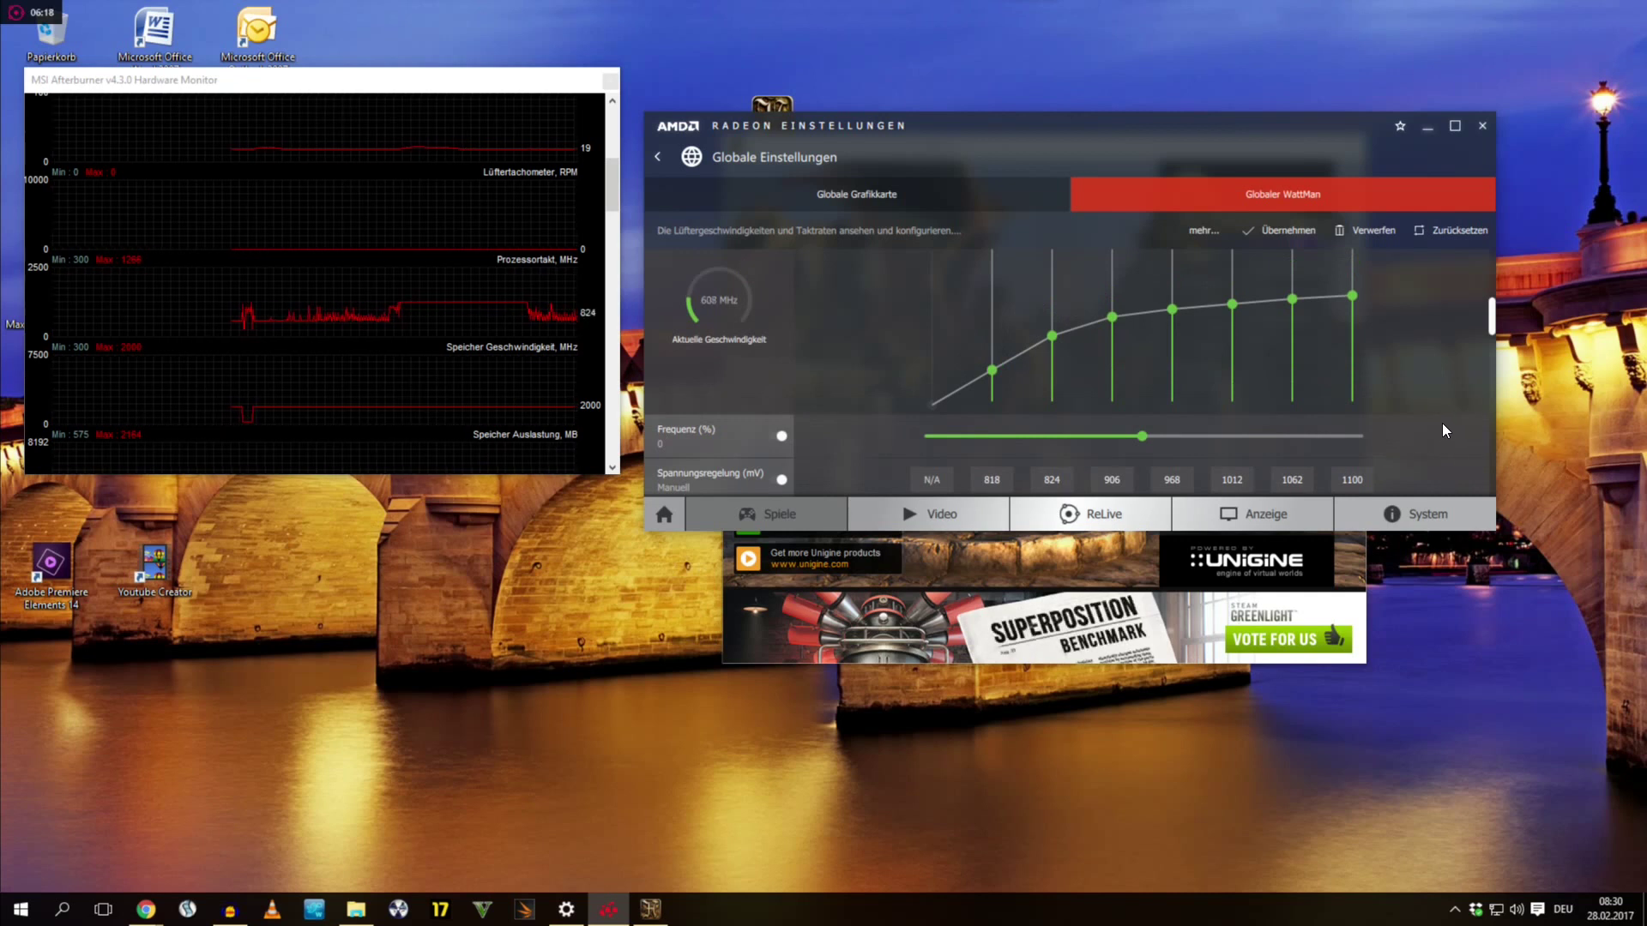
scroll(1440, 424, "down", 1)
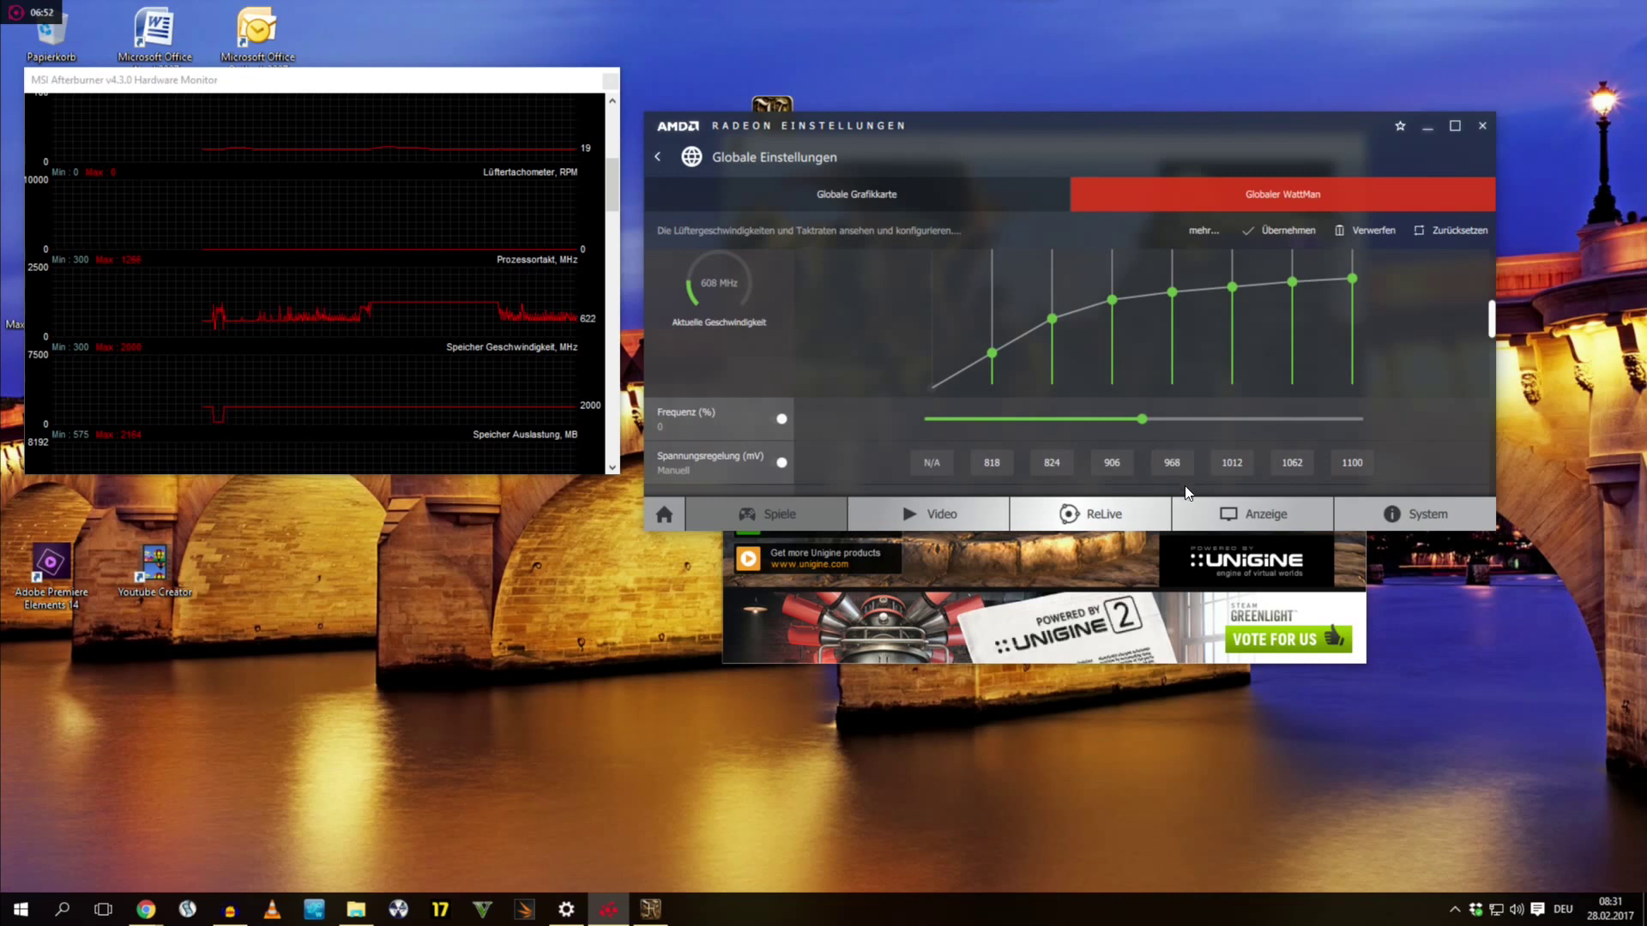
Lower the first three state voltages from 818, 824 and 906 mV to 800, 825 and 875 mV
left_click(995, 470)
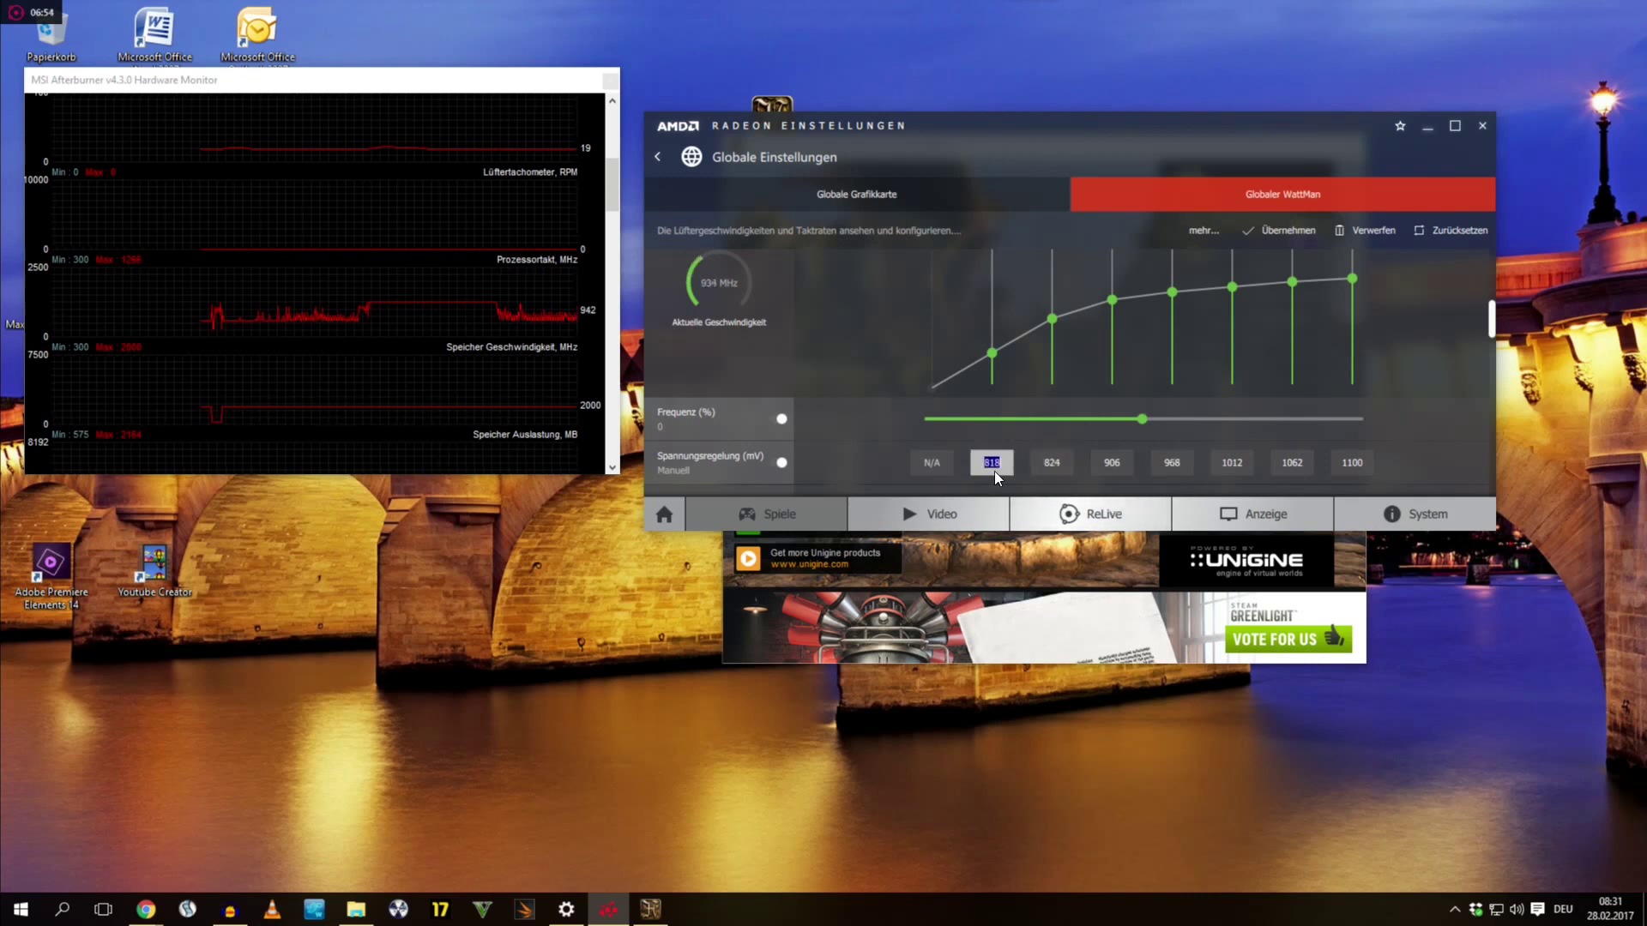
type("800")
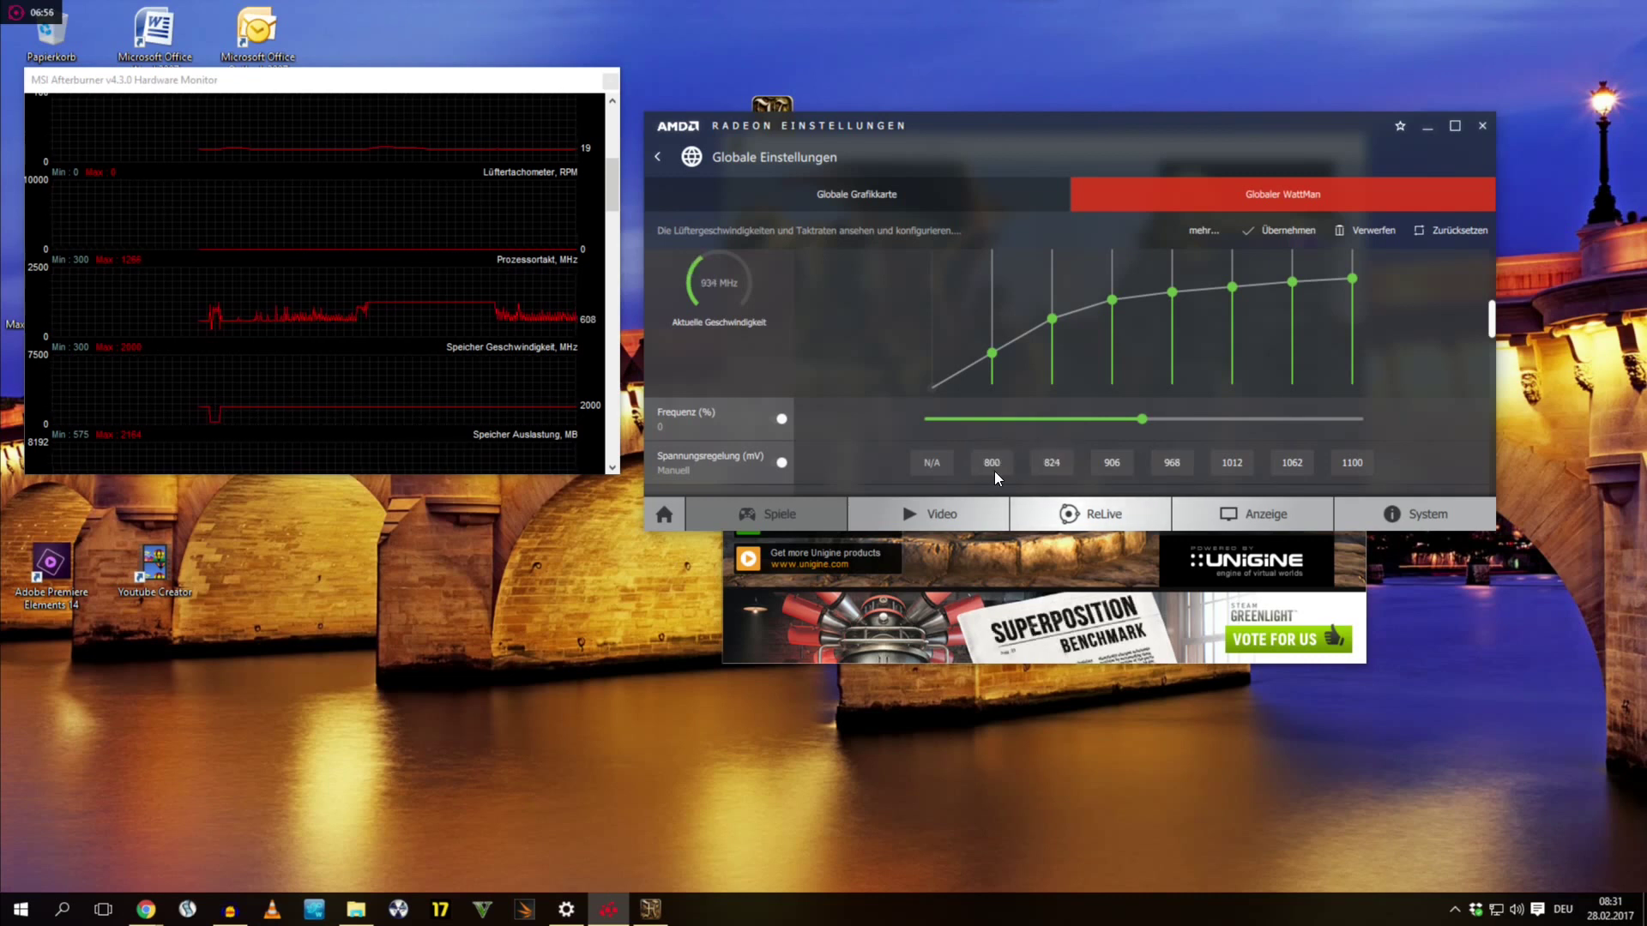
left_click(1057, 470)
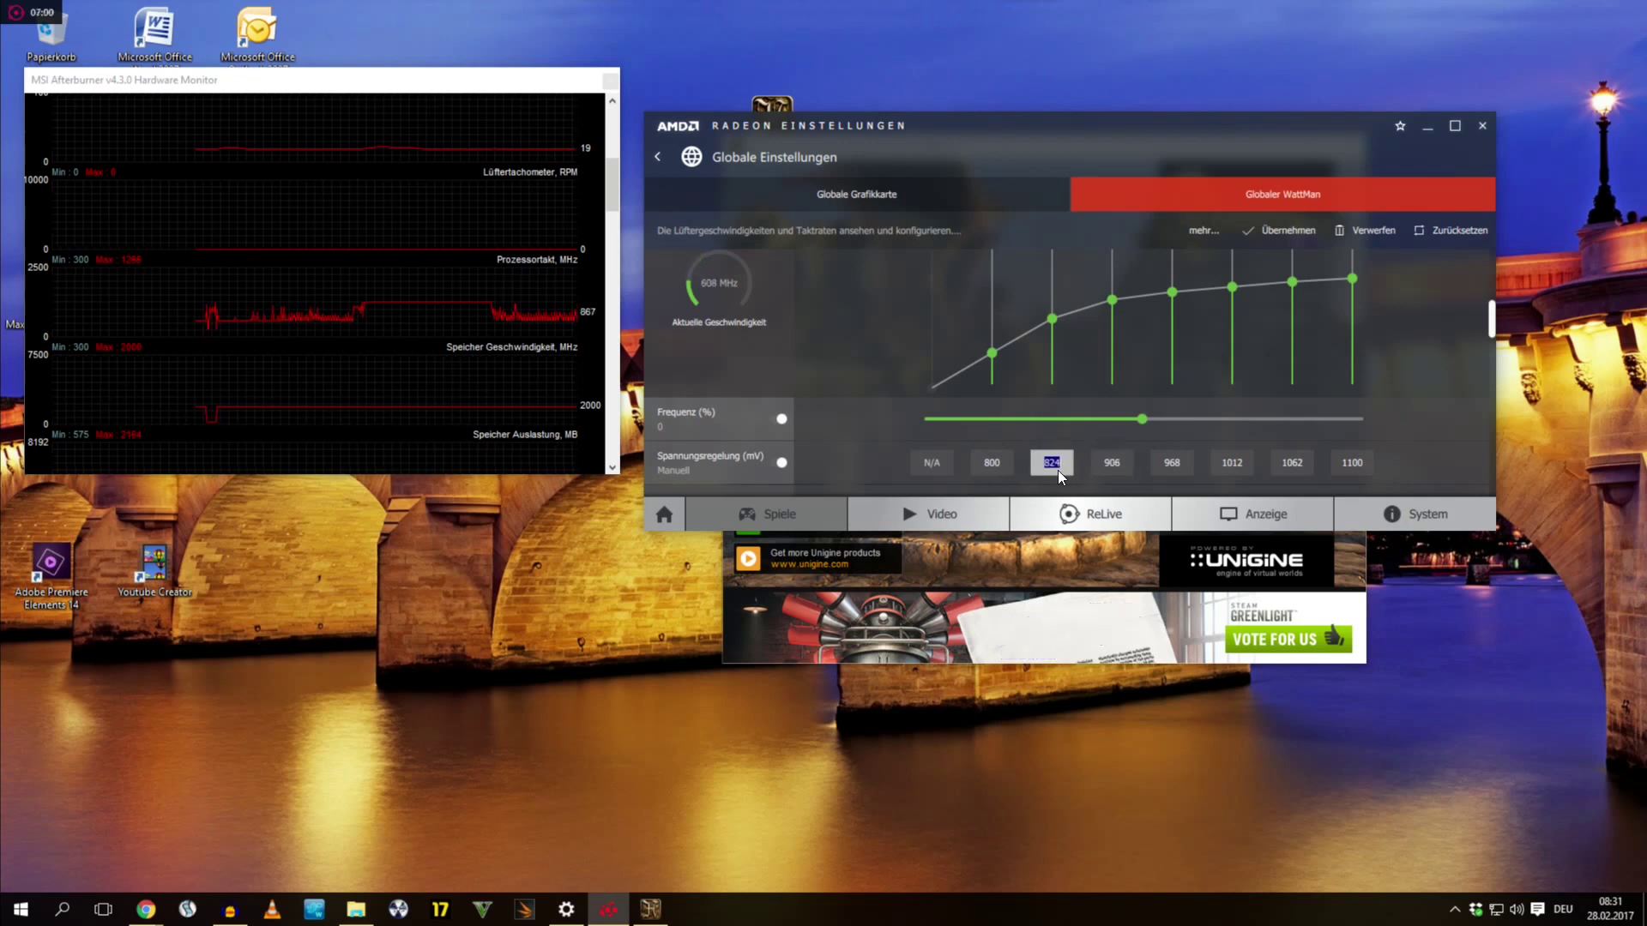
type("825")
key("Return")
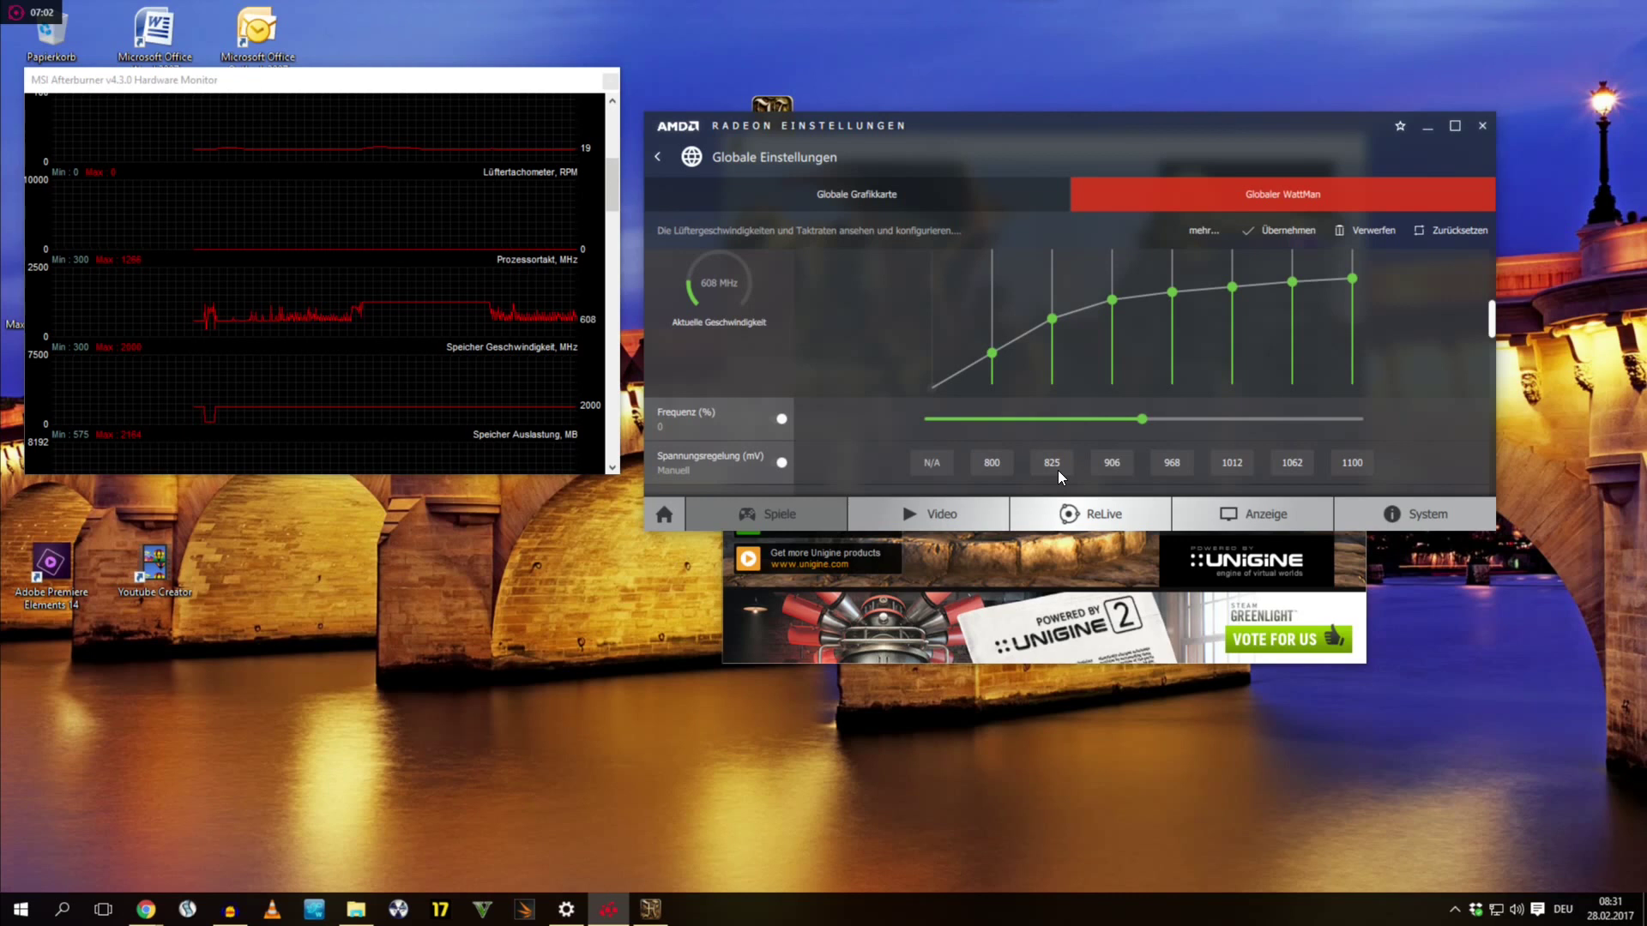
left_click(1114, 465)
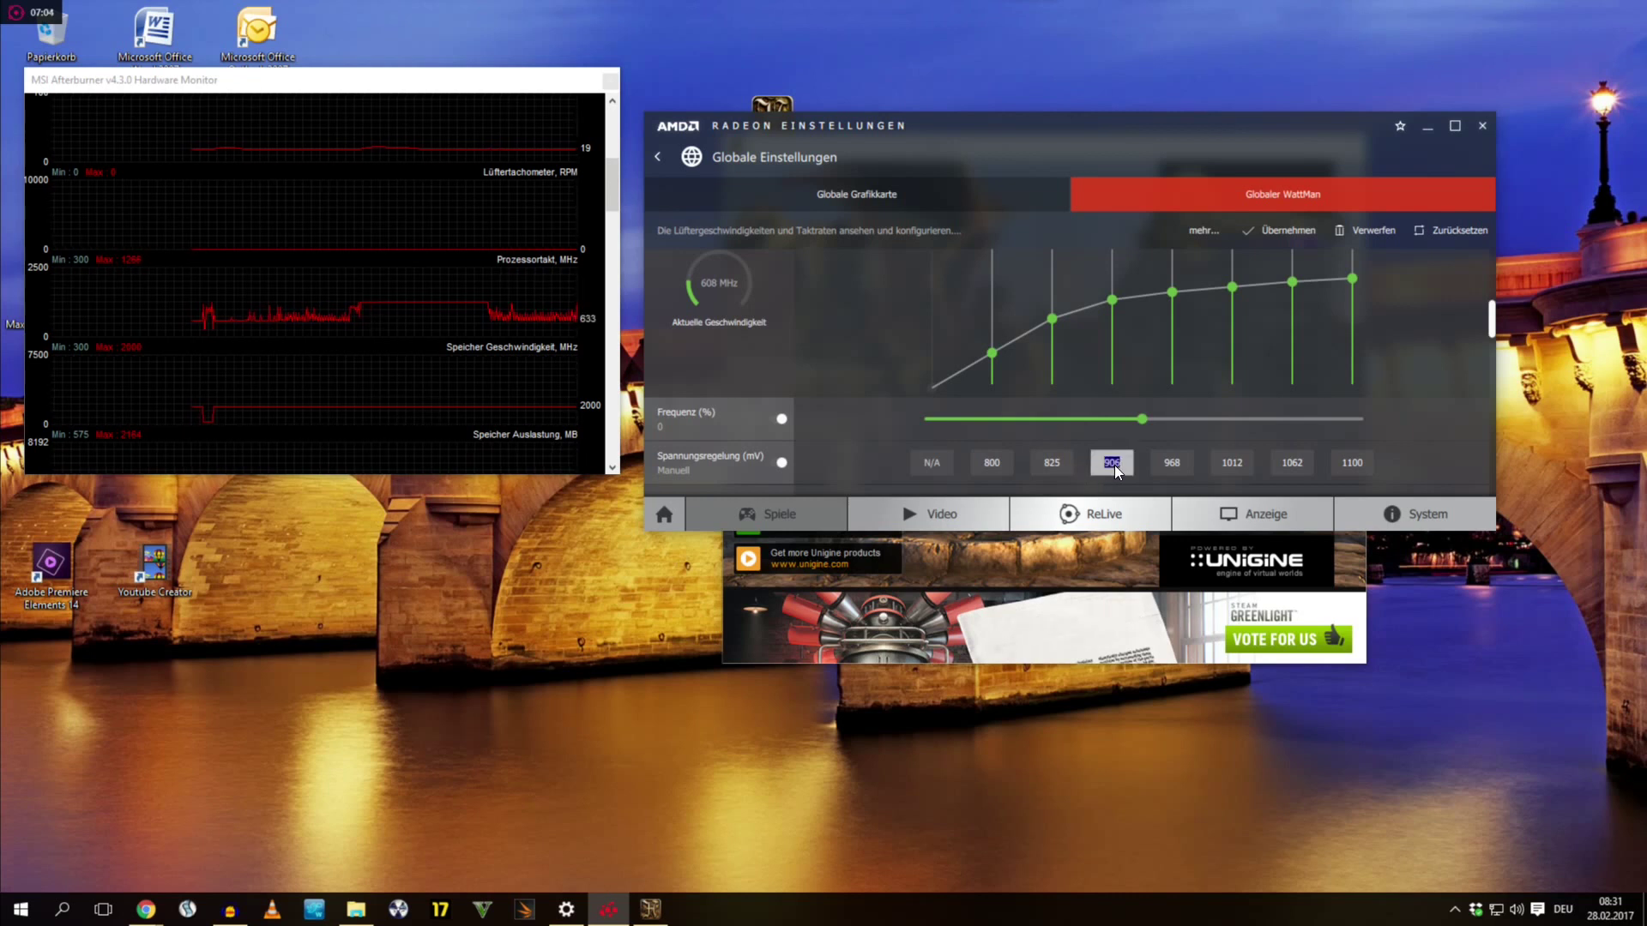
type("875")
key("Return")
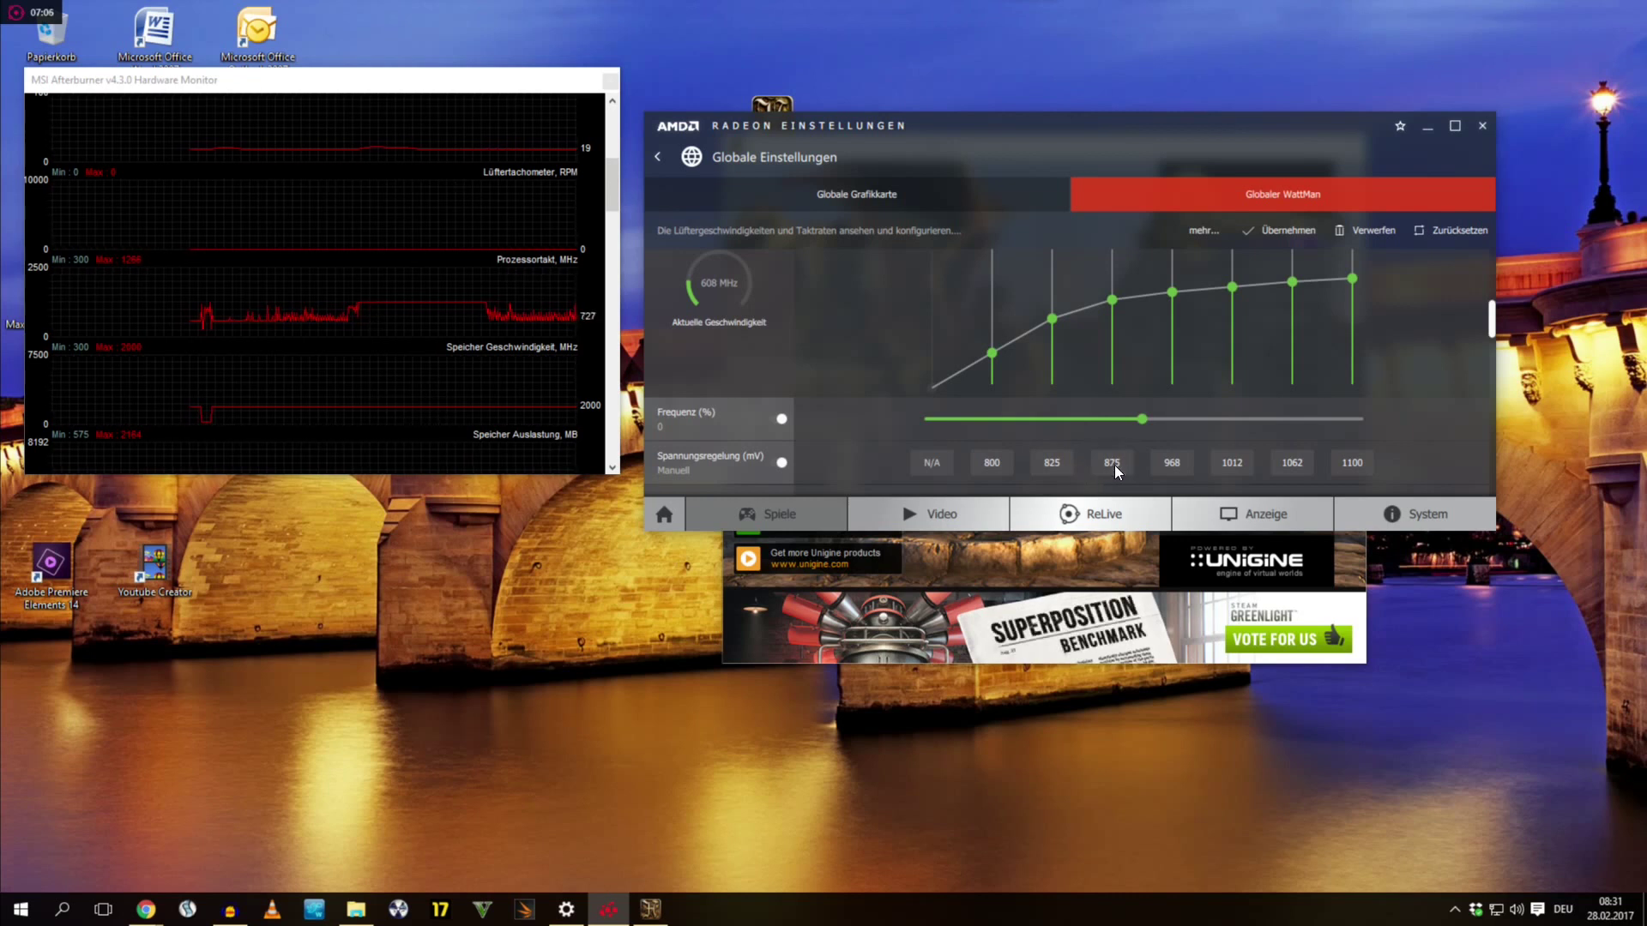
Set the next state voltages to 910, 925 and 925 mV
type("910")
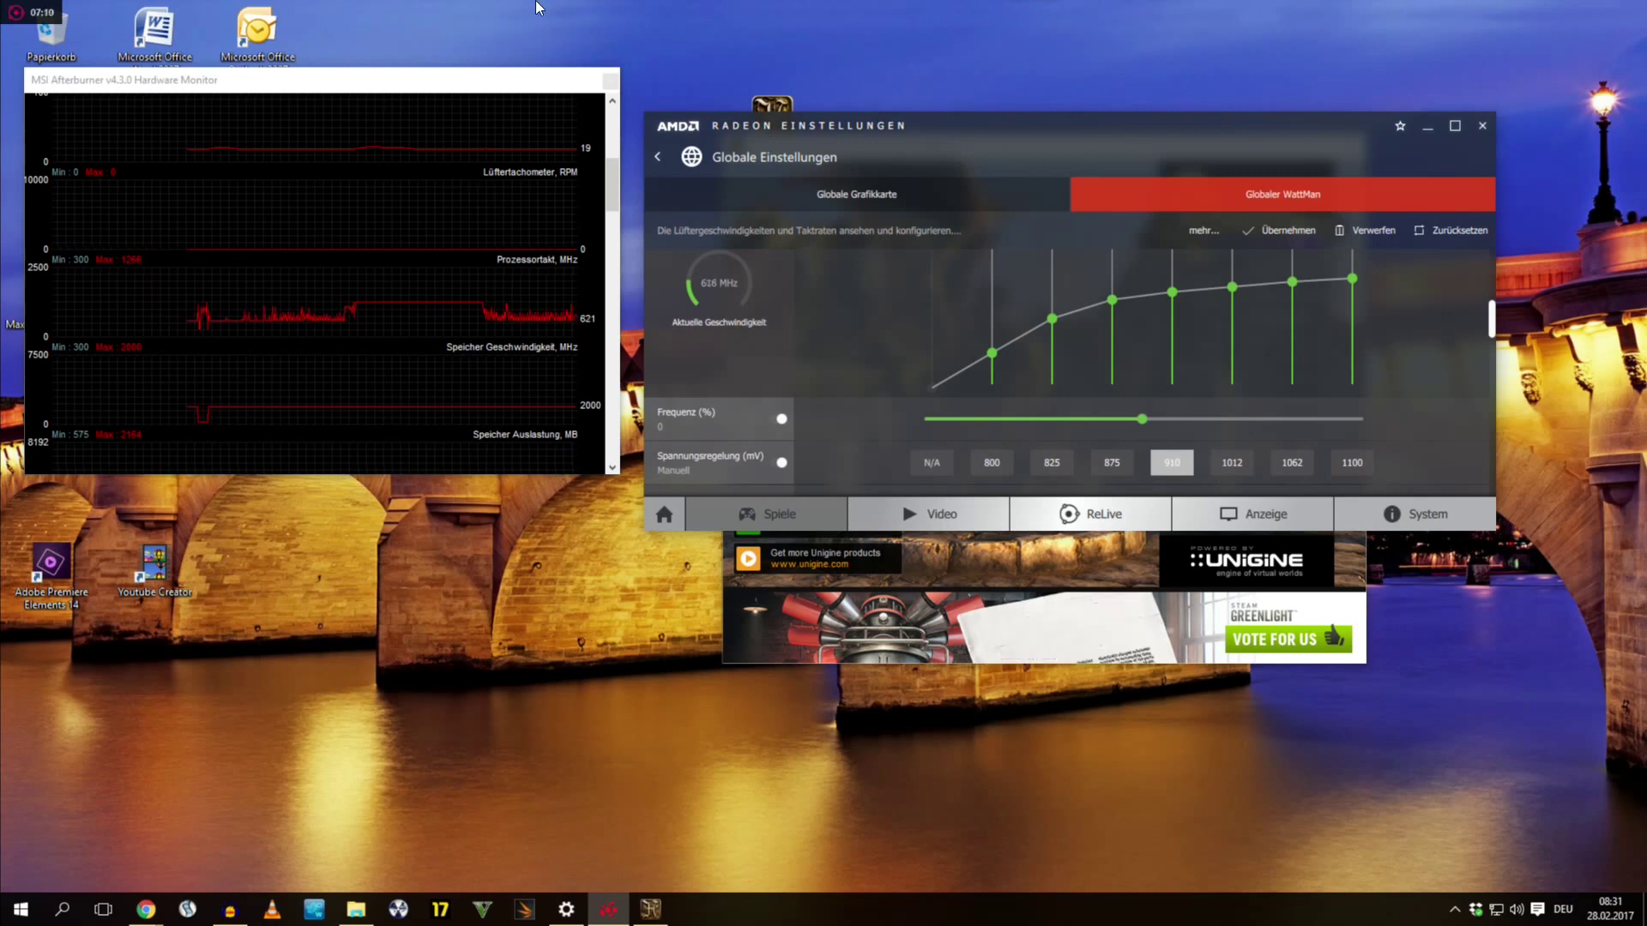
key("Return")
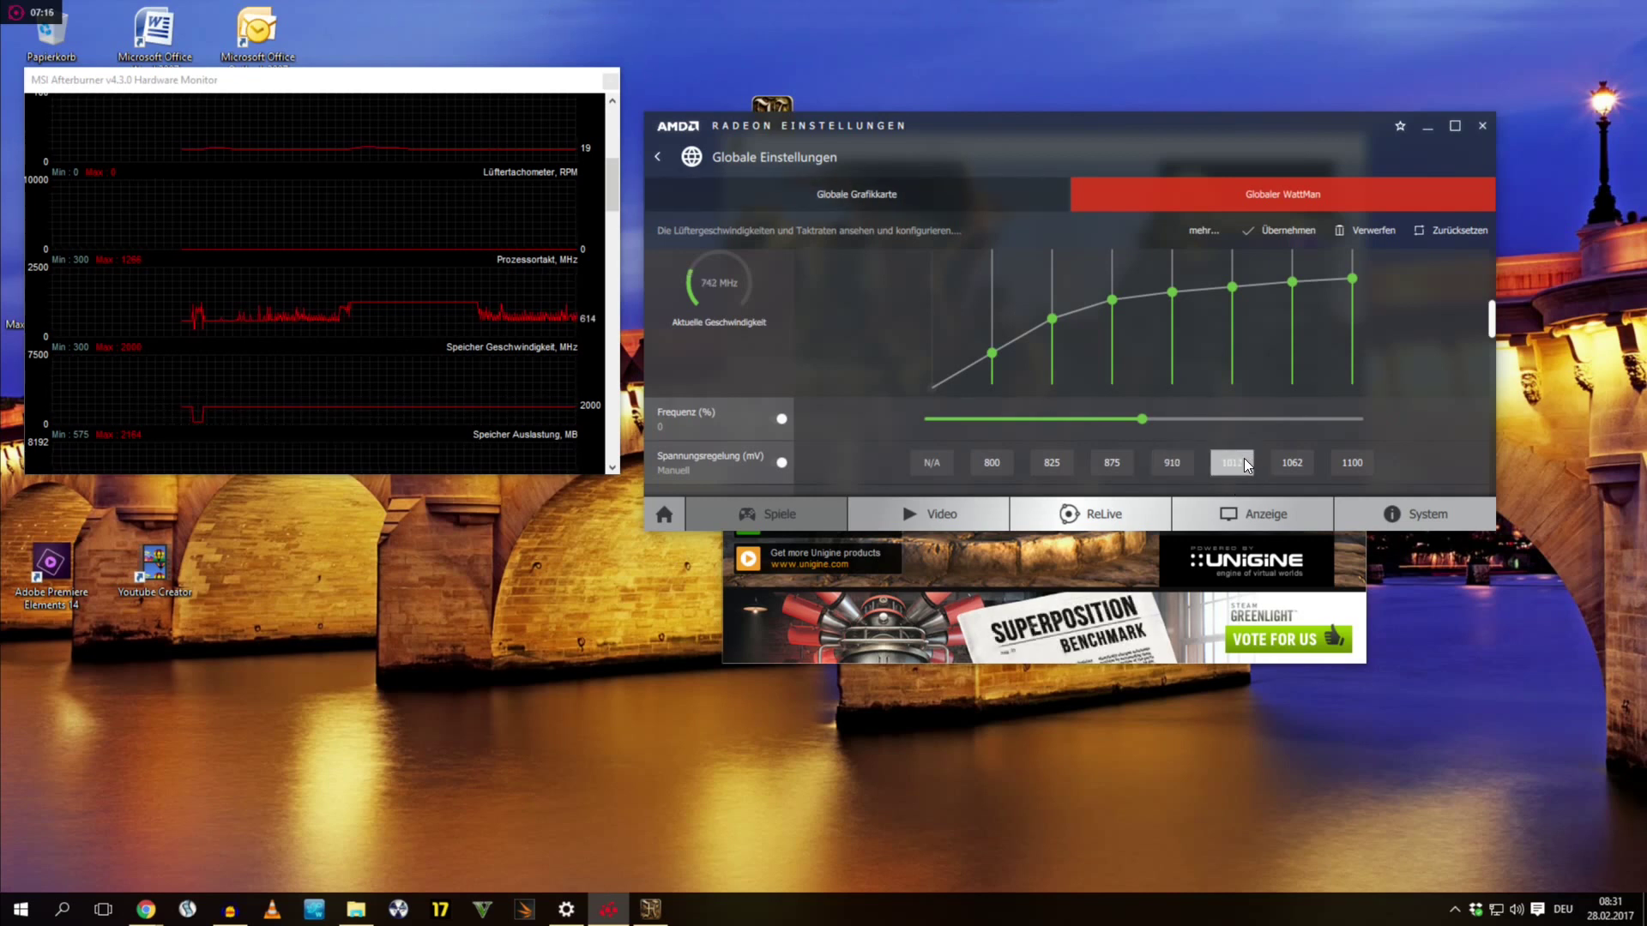
type("925")
key("Return")
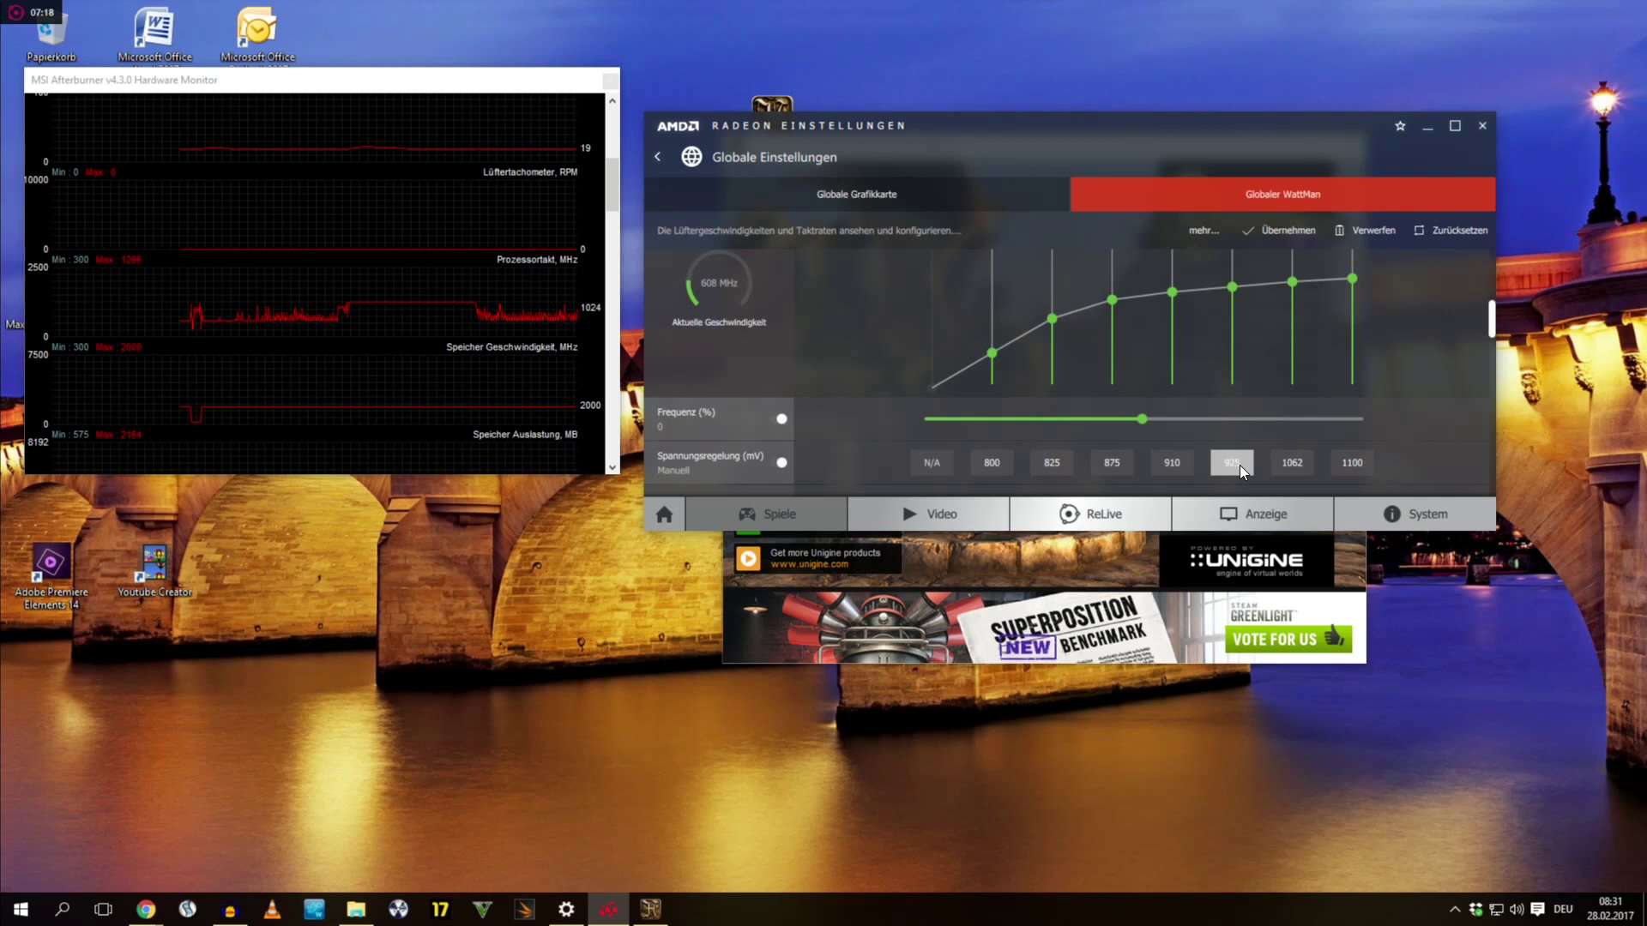
left_click(1295, 463)
type("925")
key("Return")
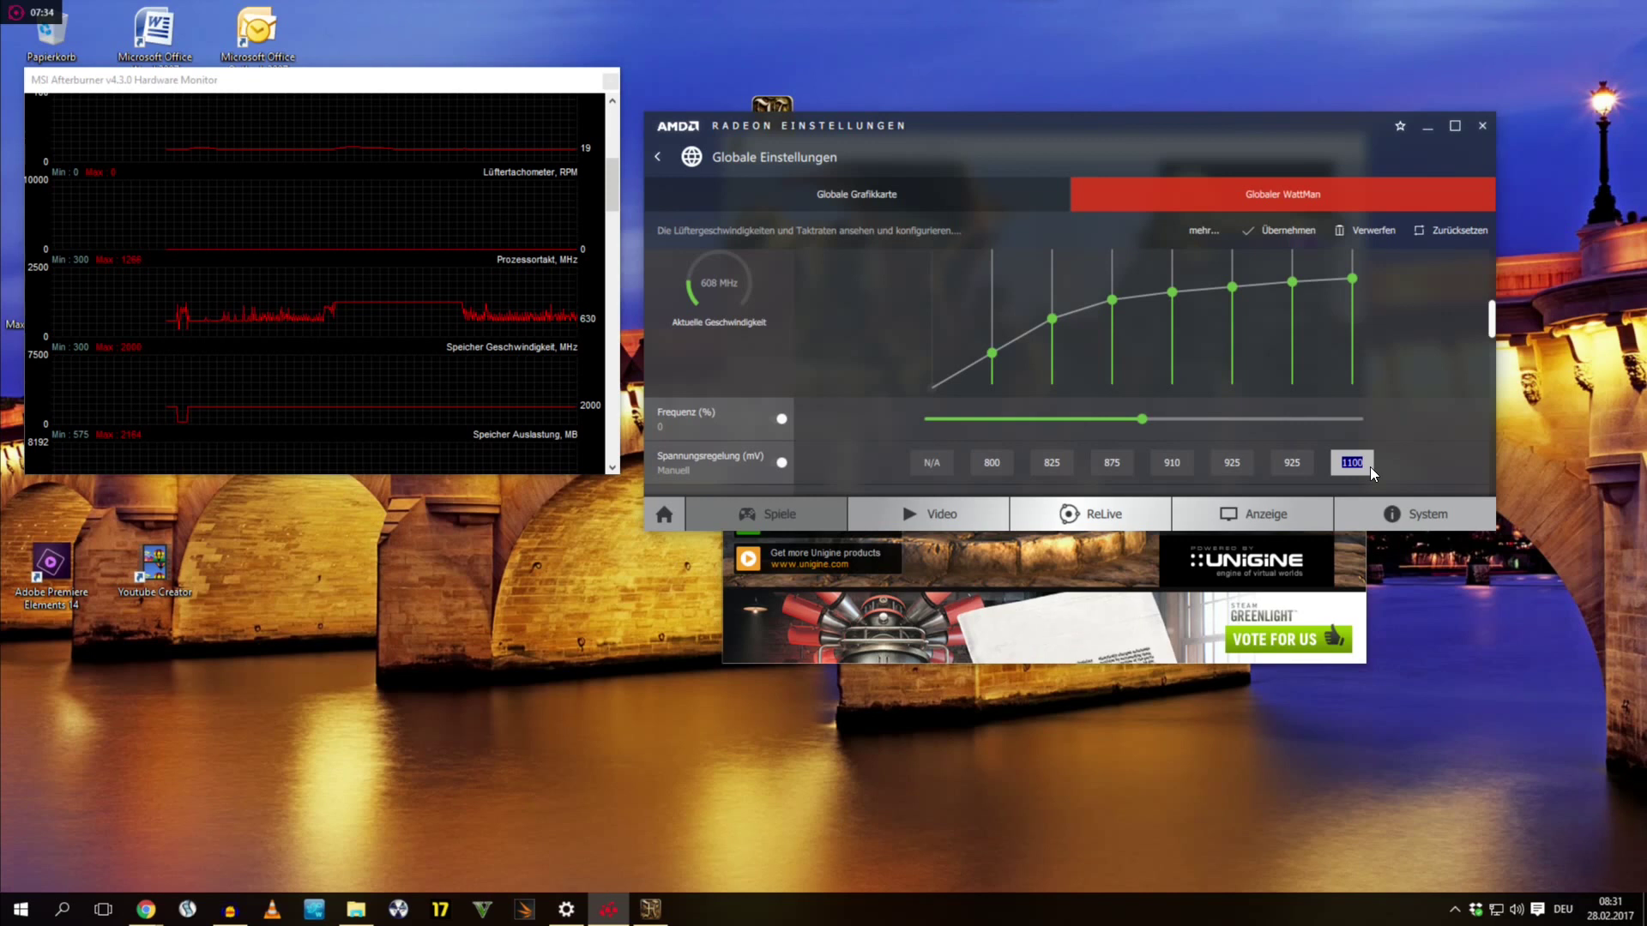
type("1")
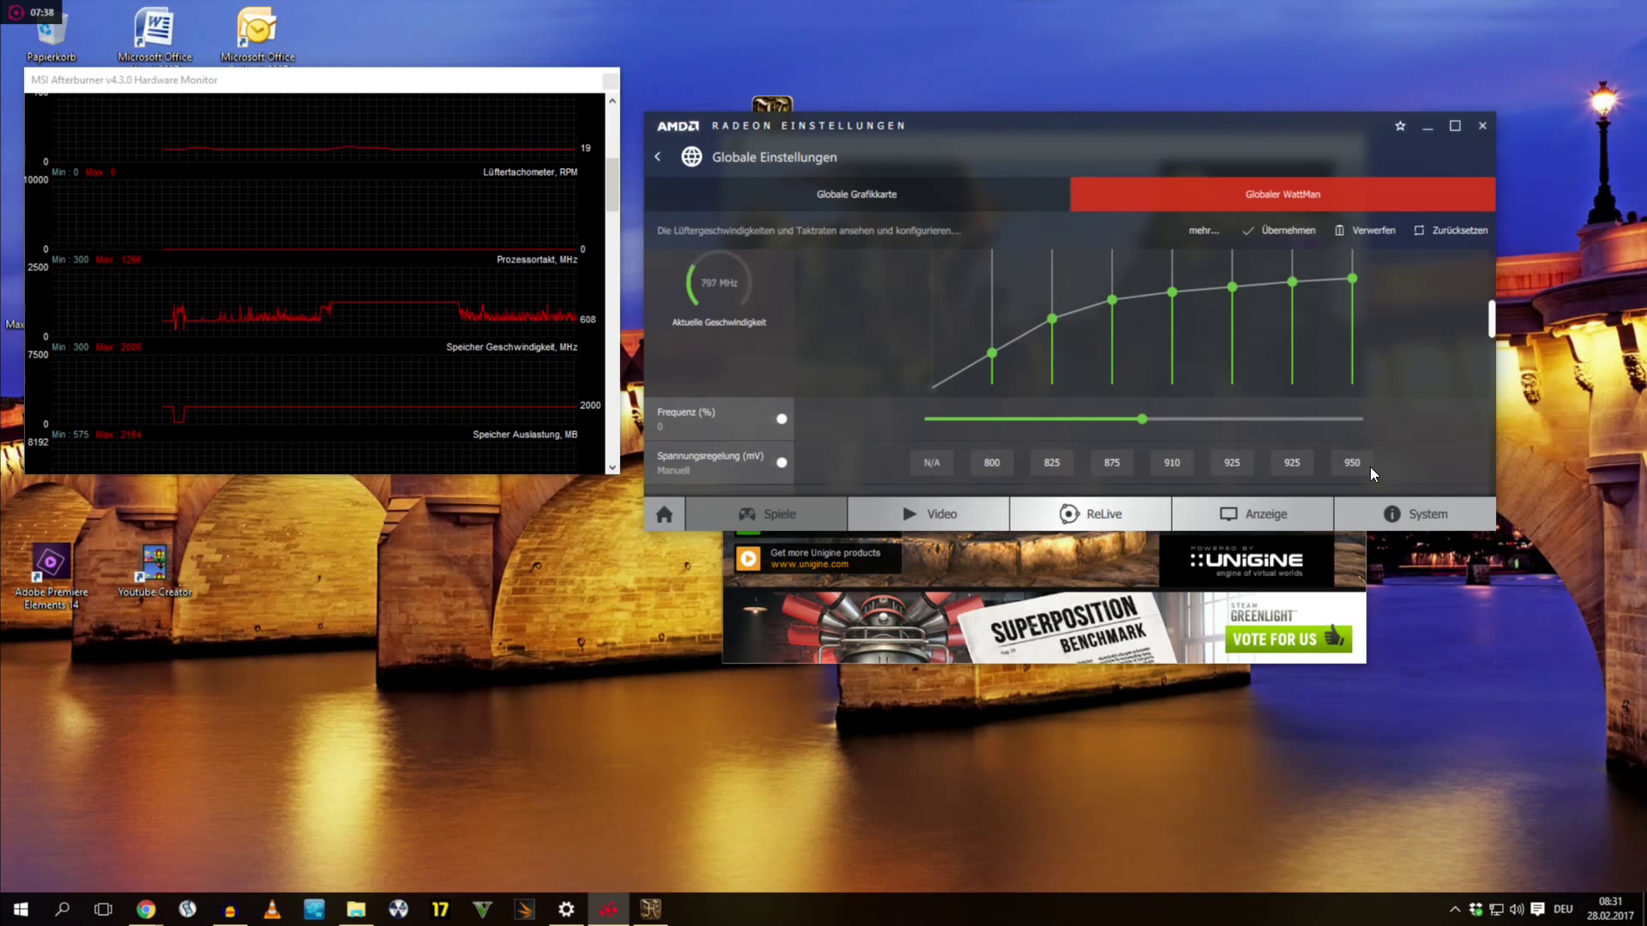
Apply the new undervolted voltage settings with Übernehmen
scroll(1084, 420, "down", 1)
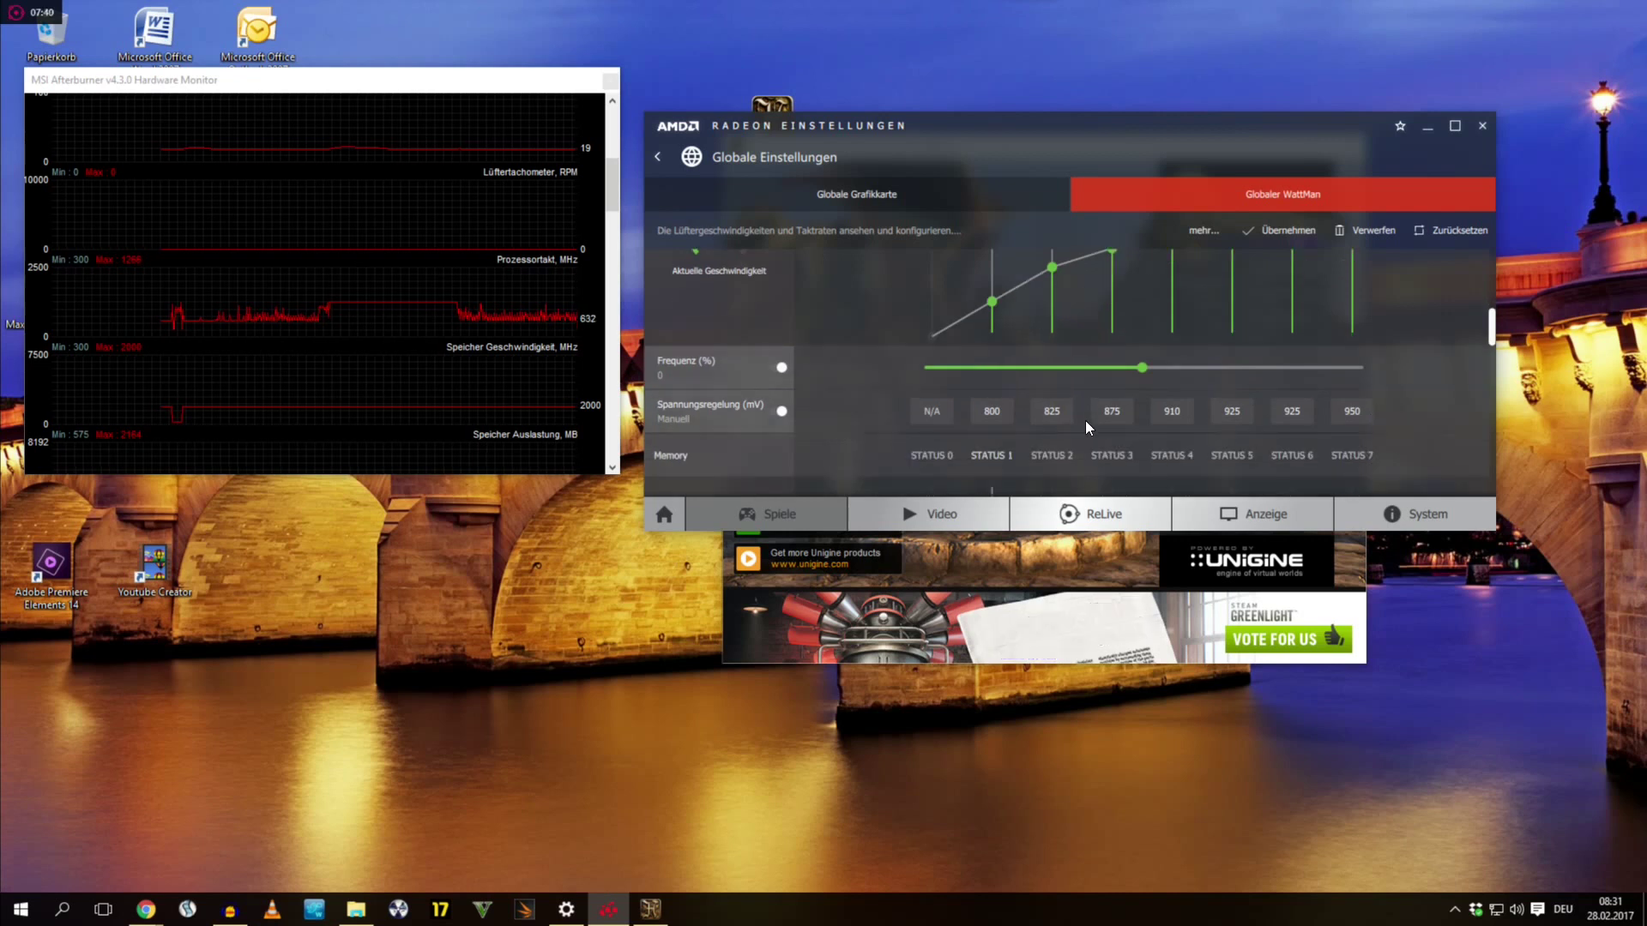
left_click(1285, 231)
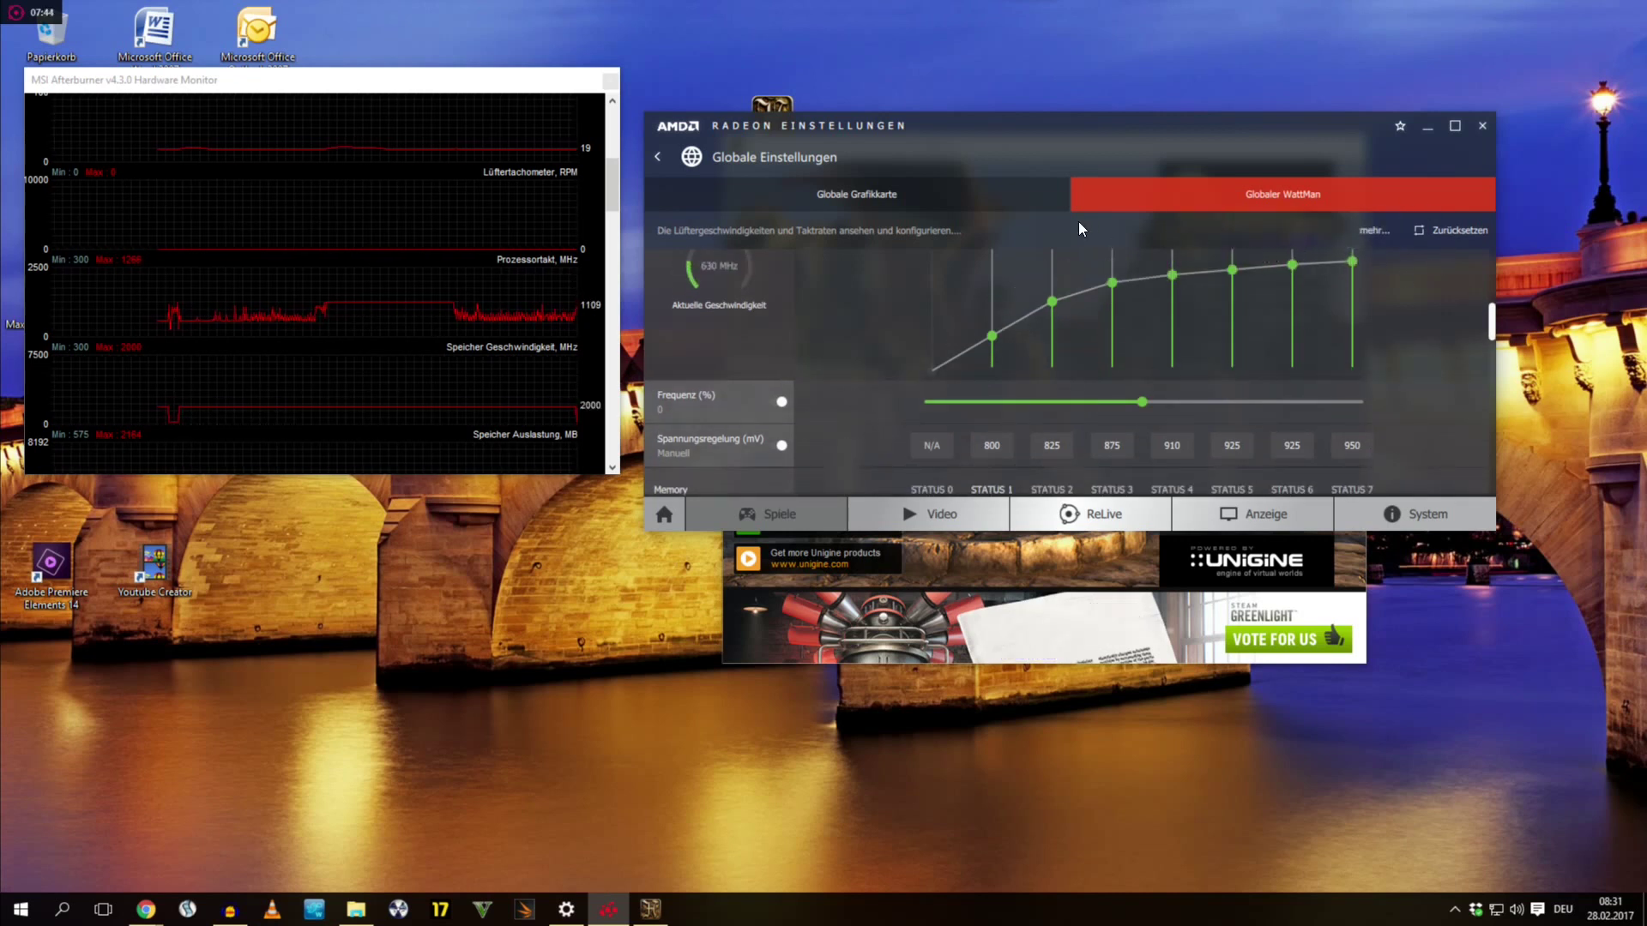
scroll(1388, 444, "down", 2)
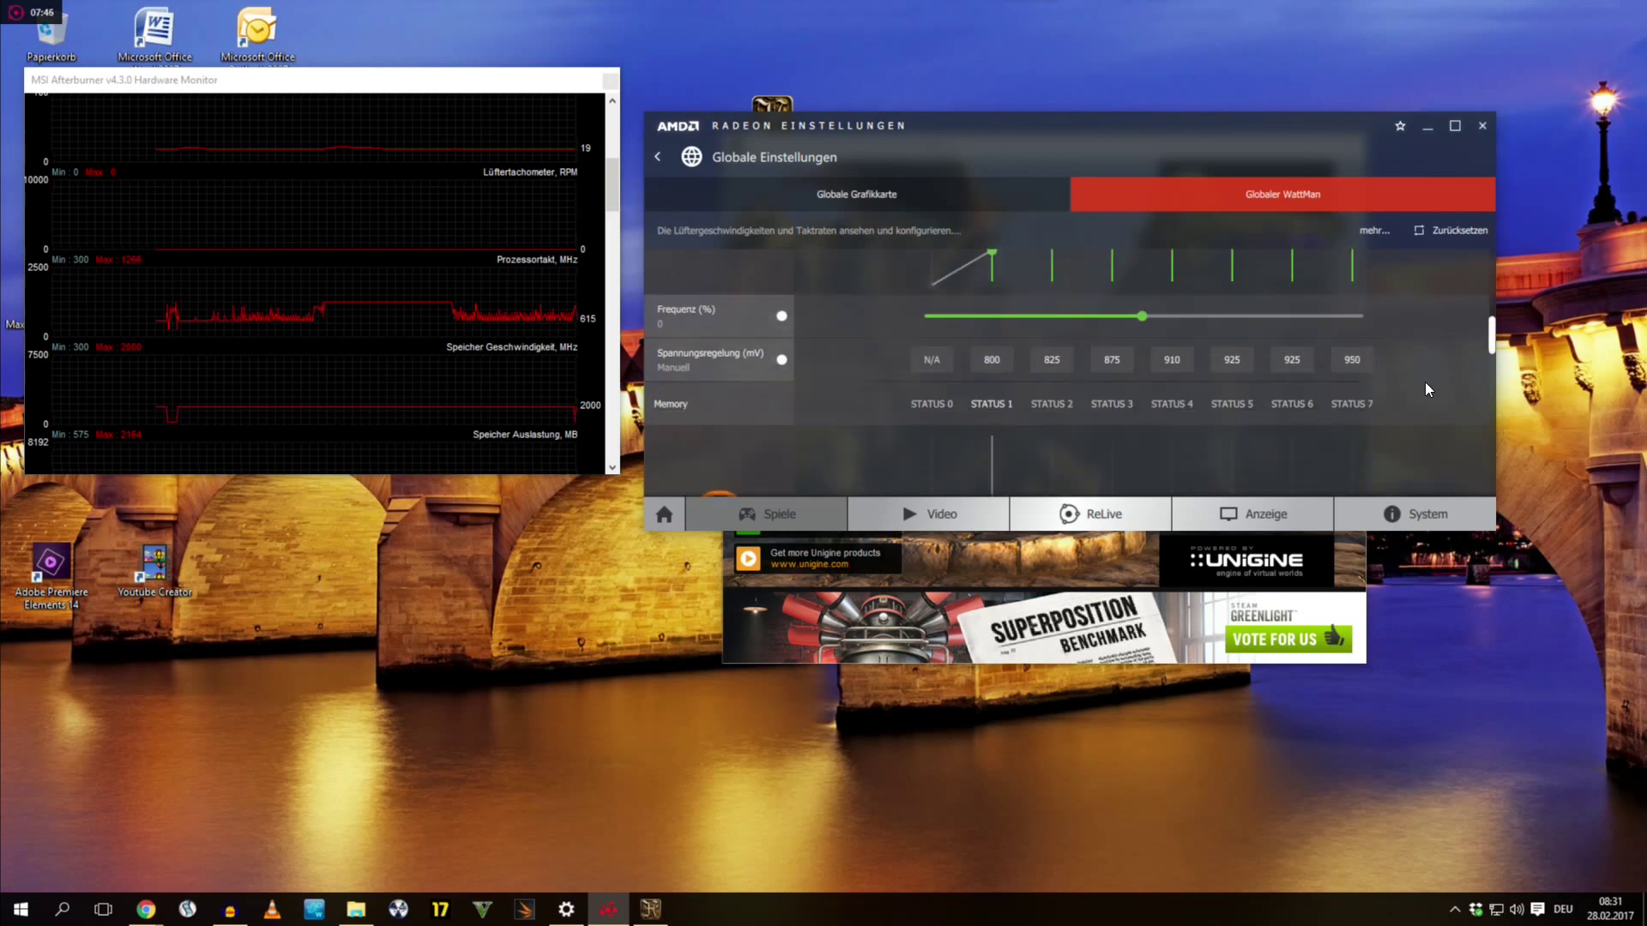
scroll(1420, 377, "up", 2)
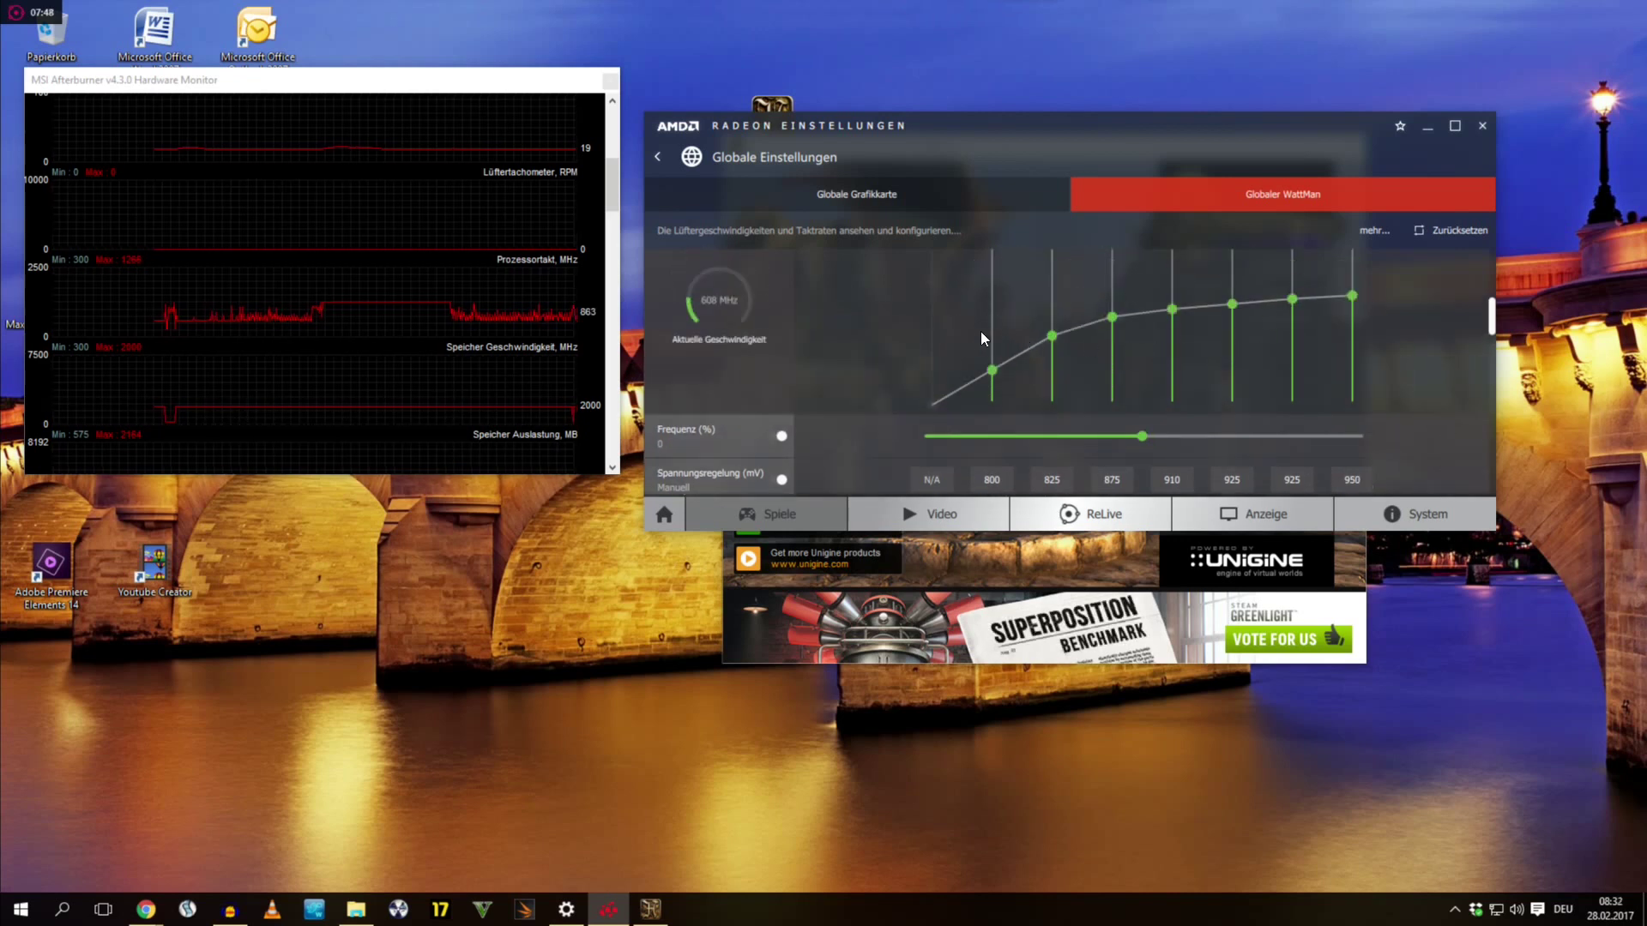
Review the fan and temperature settings, then minimize the Radeon Settings window
scroll(954, 357, "down", 1)
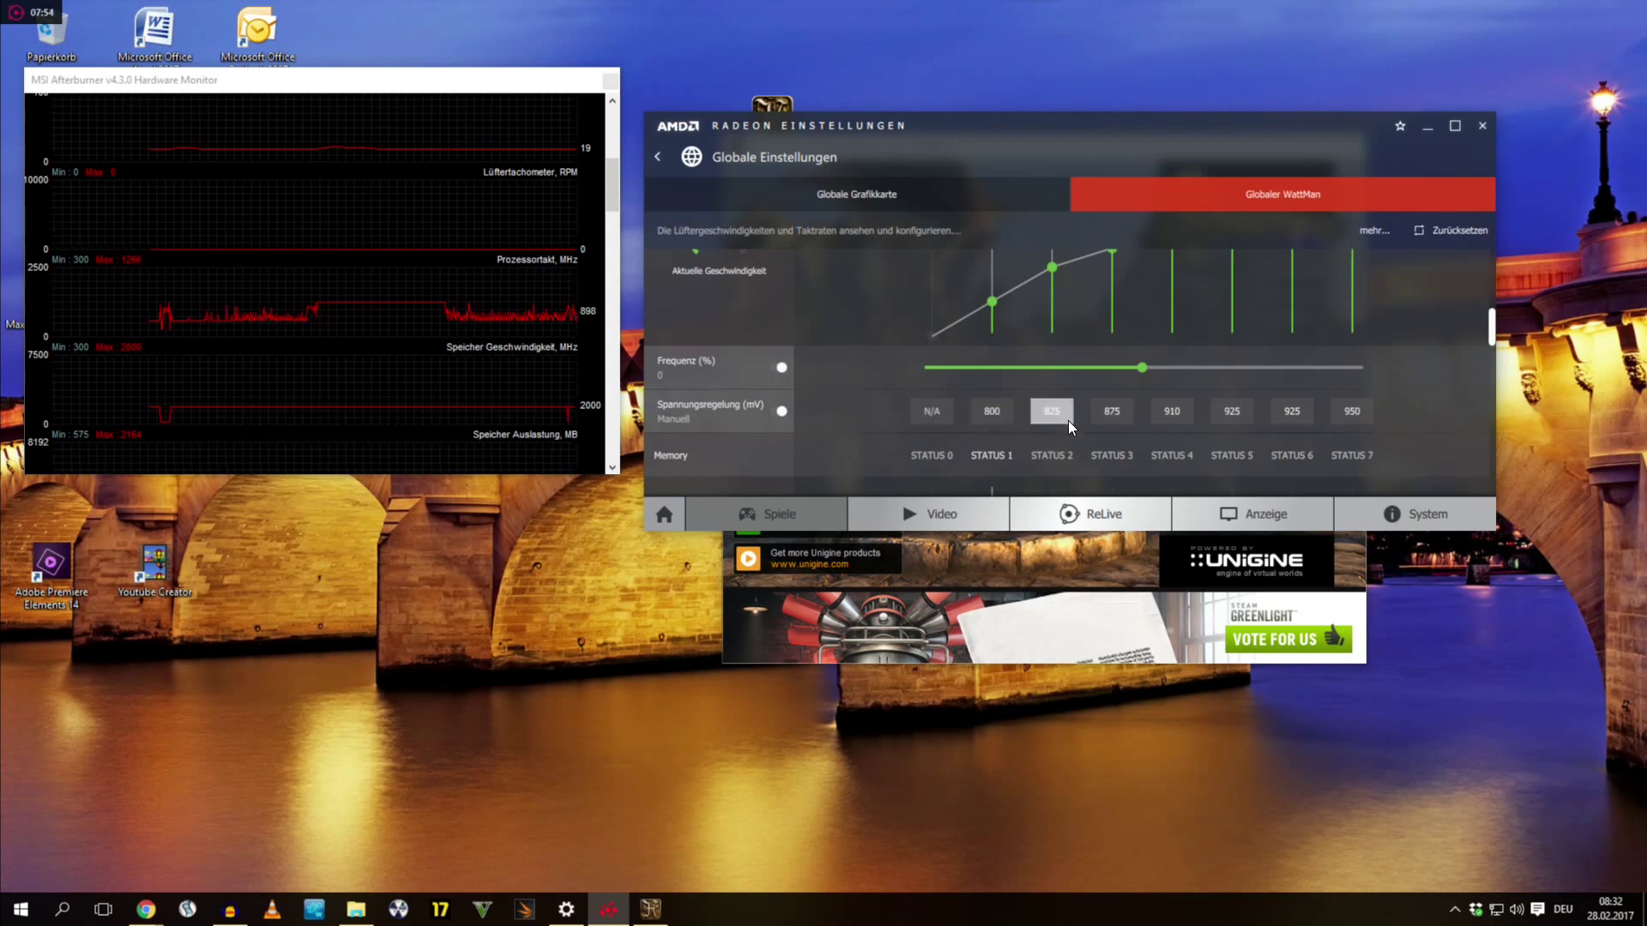
scroll(1075, 422, "down", 4)
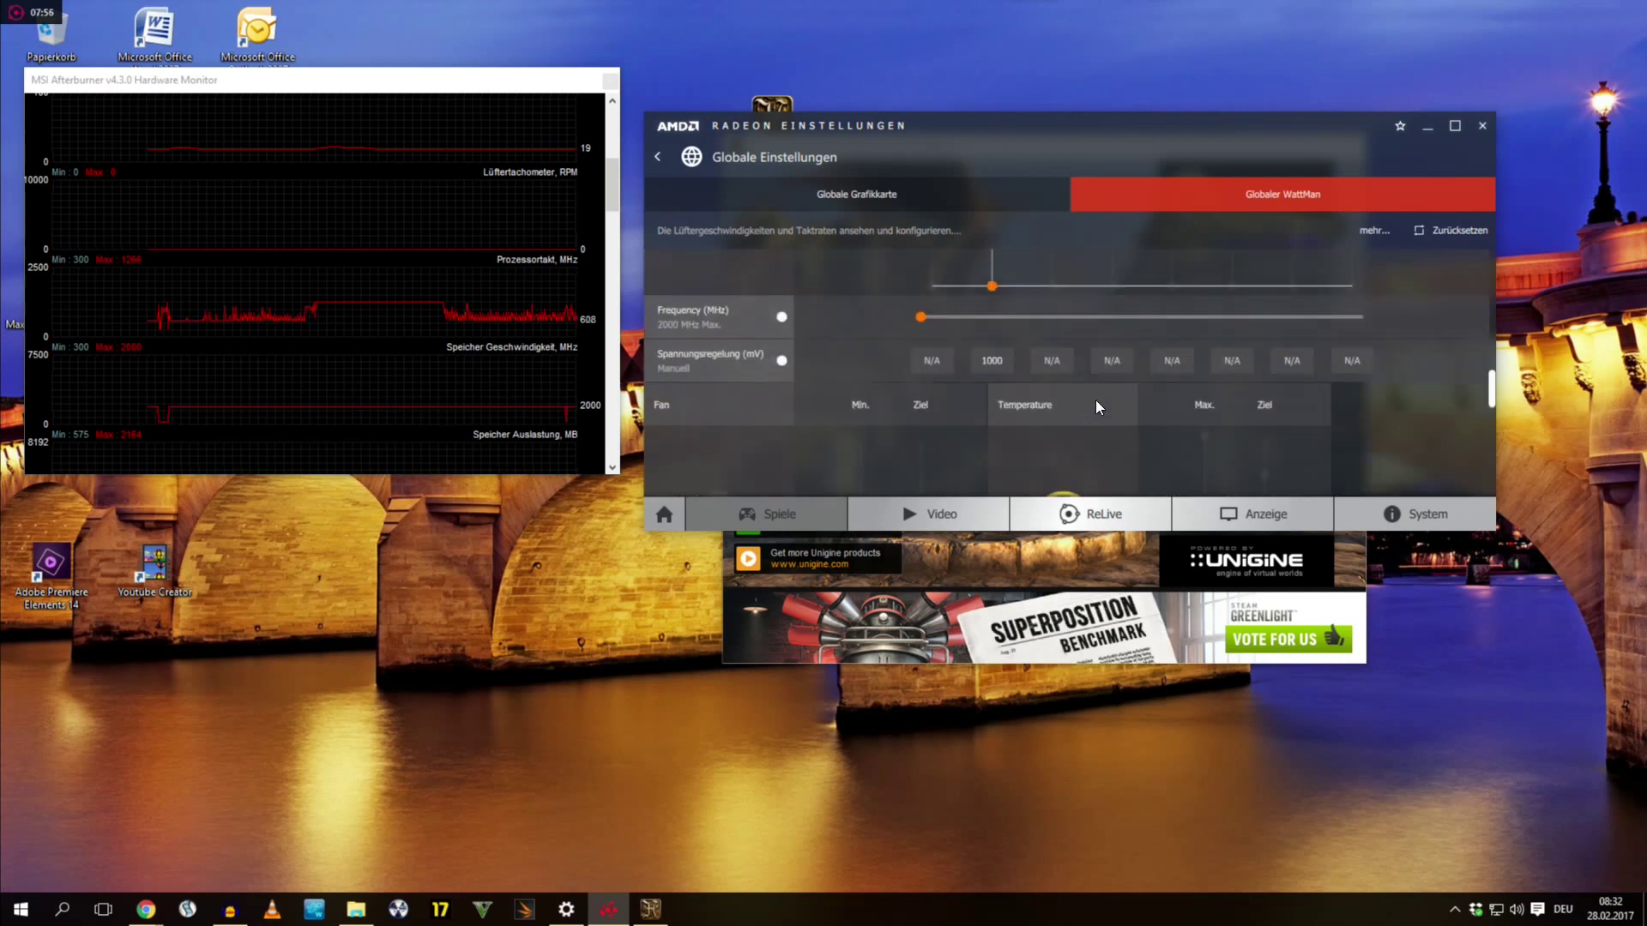
scroll(1096, 406, "down", 3)
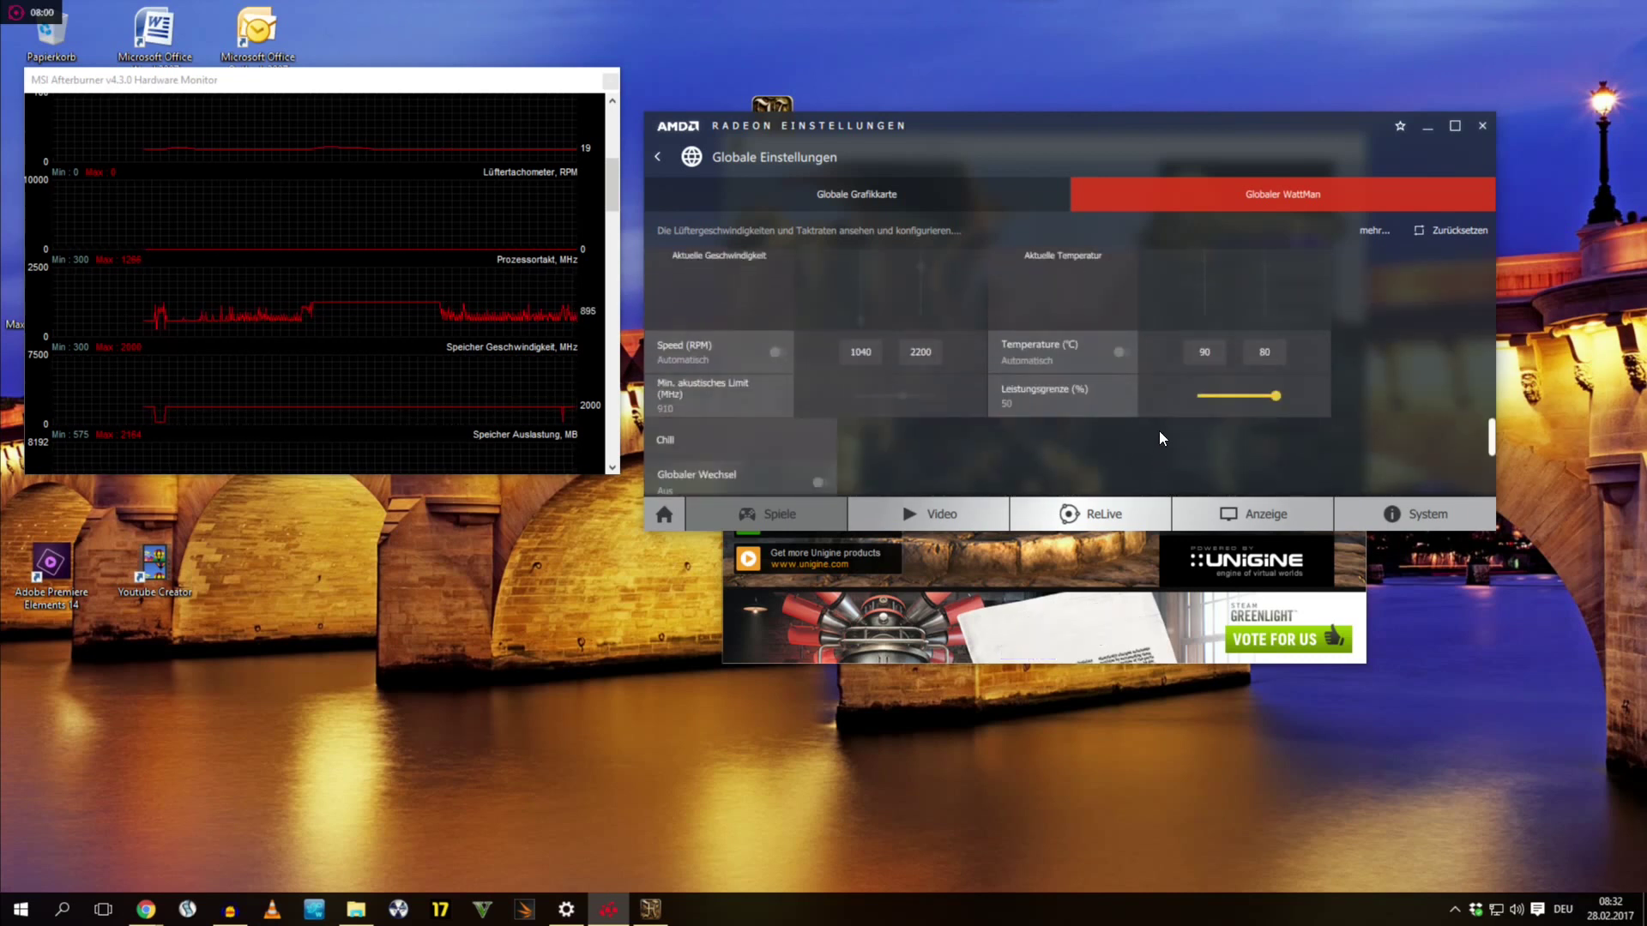
scroll(1278, 378, "up", 3)
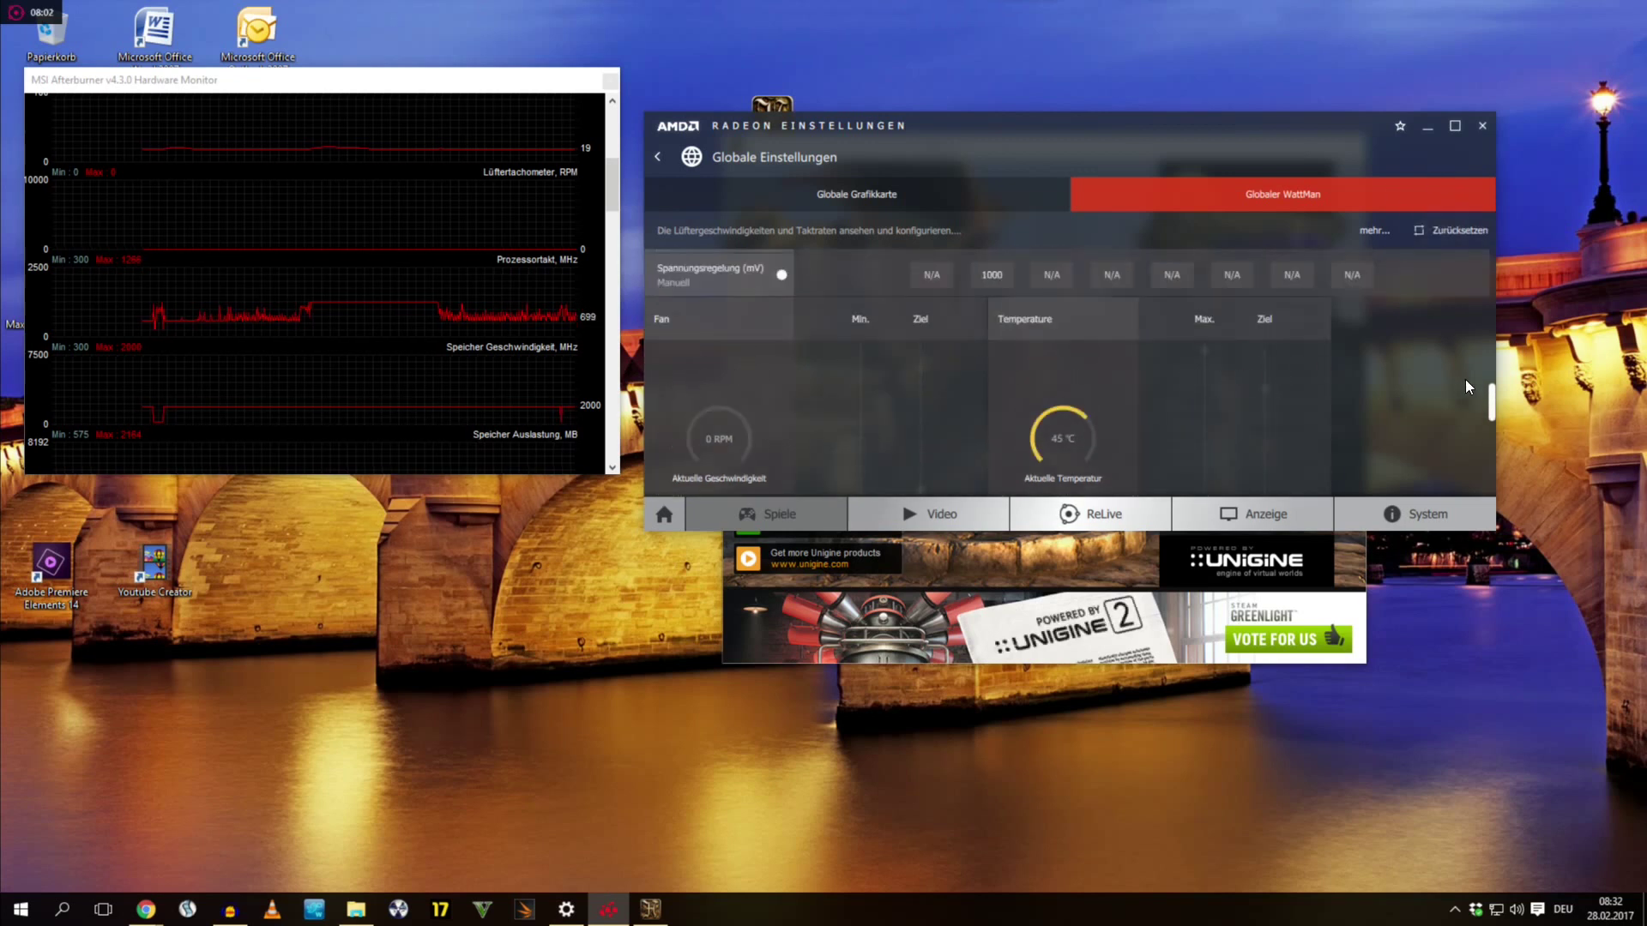
left_click_drag(1487, 399, 1487, 317)
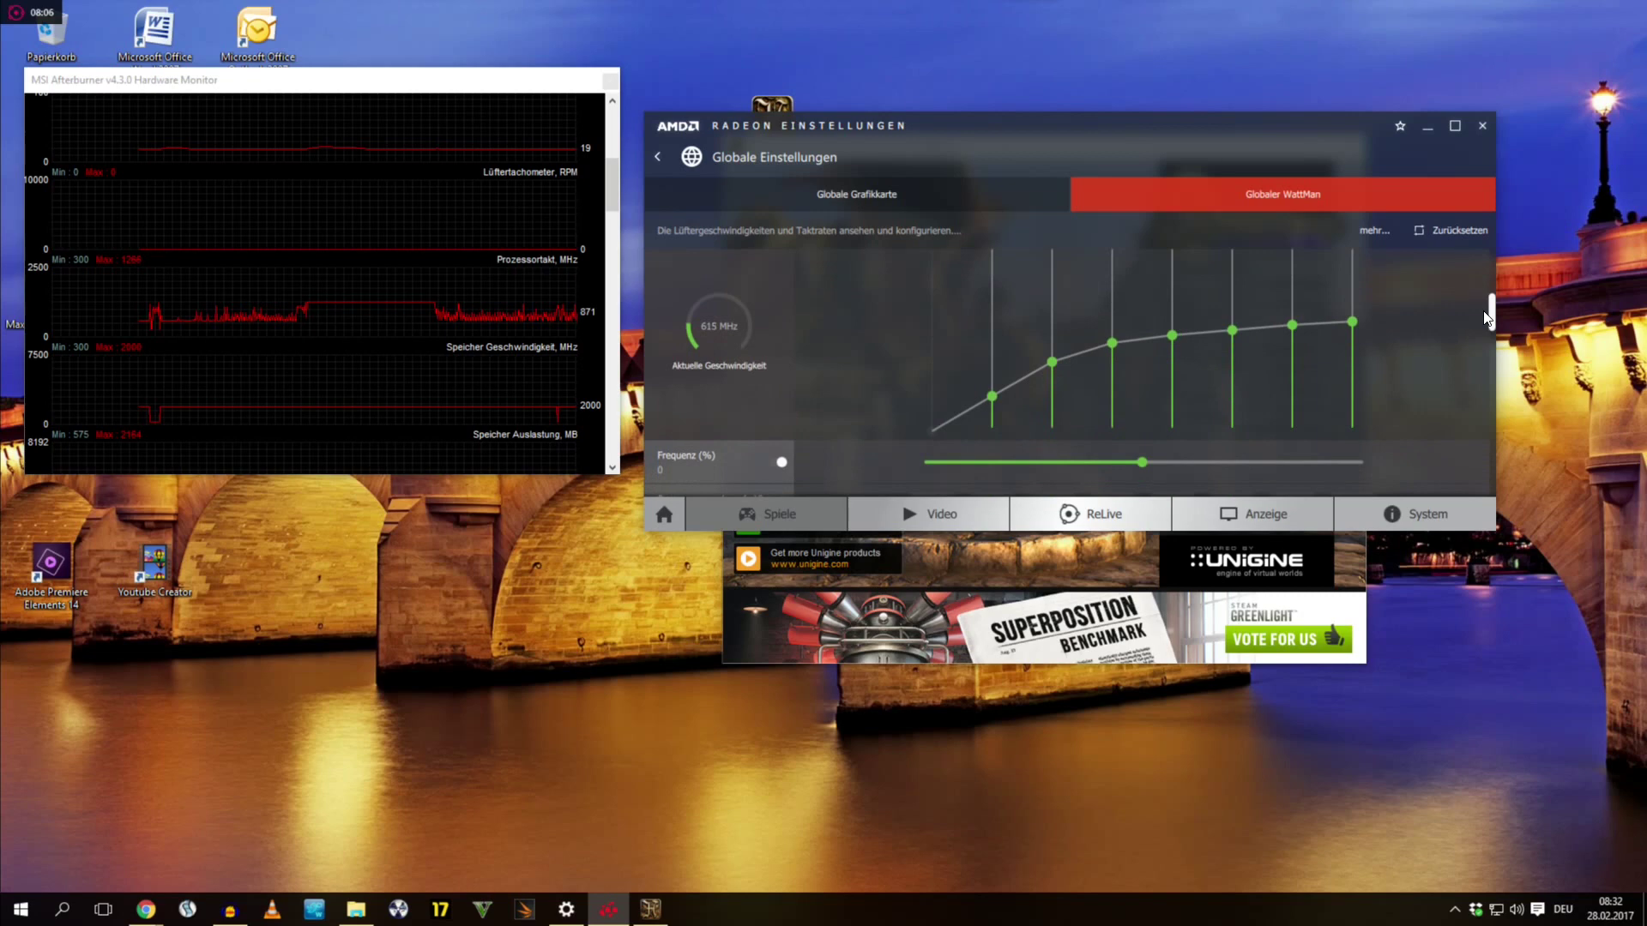
scroll(1382, 336, "down", 1)
scroll(1382, 336, "up", 2)
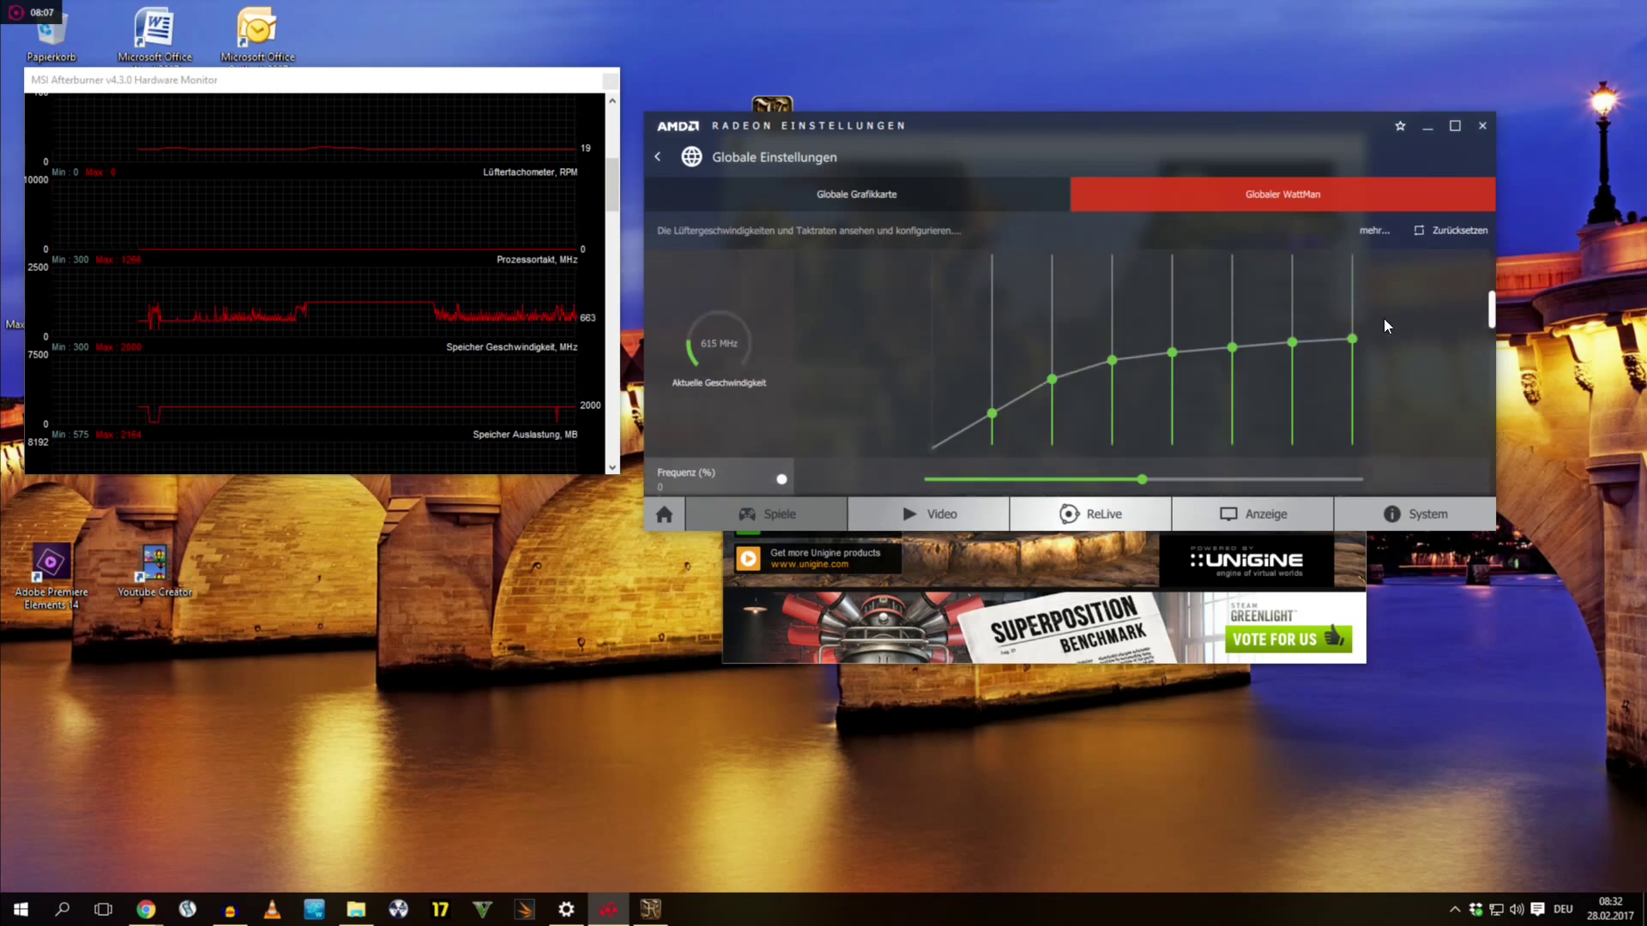
left_click(1428, 131)
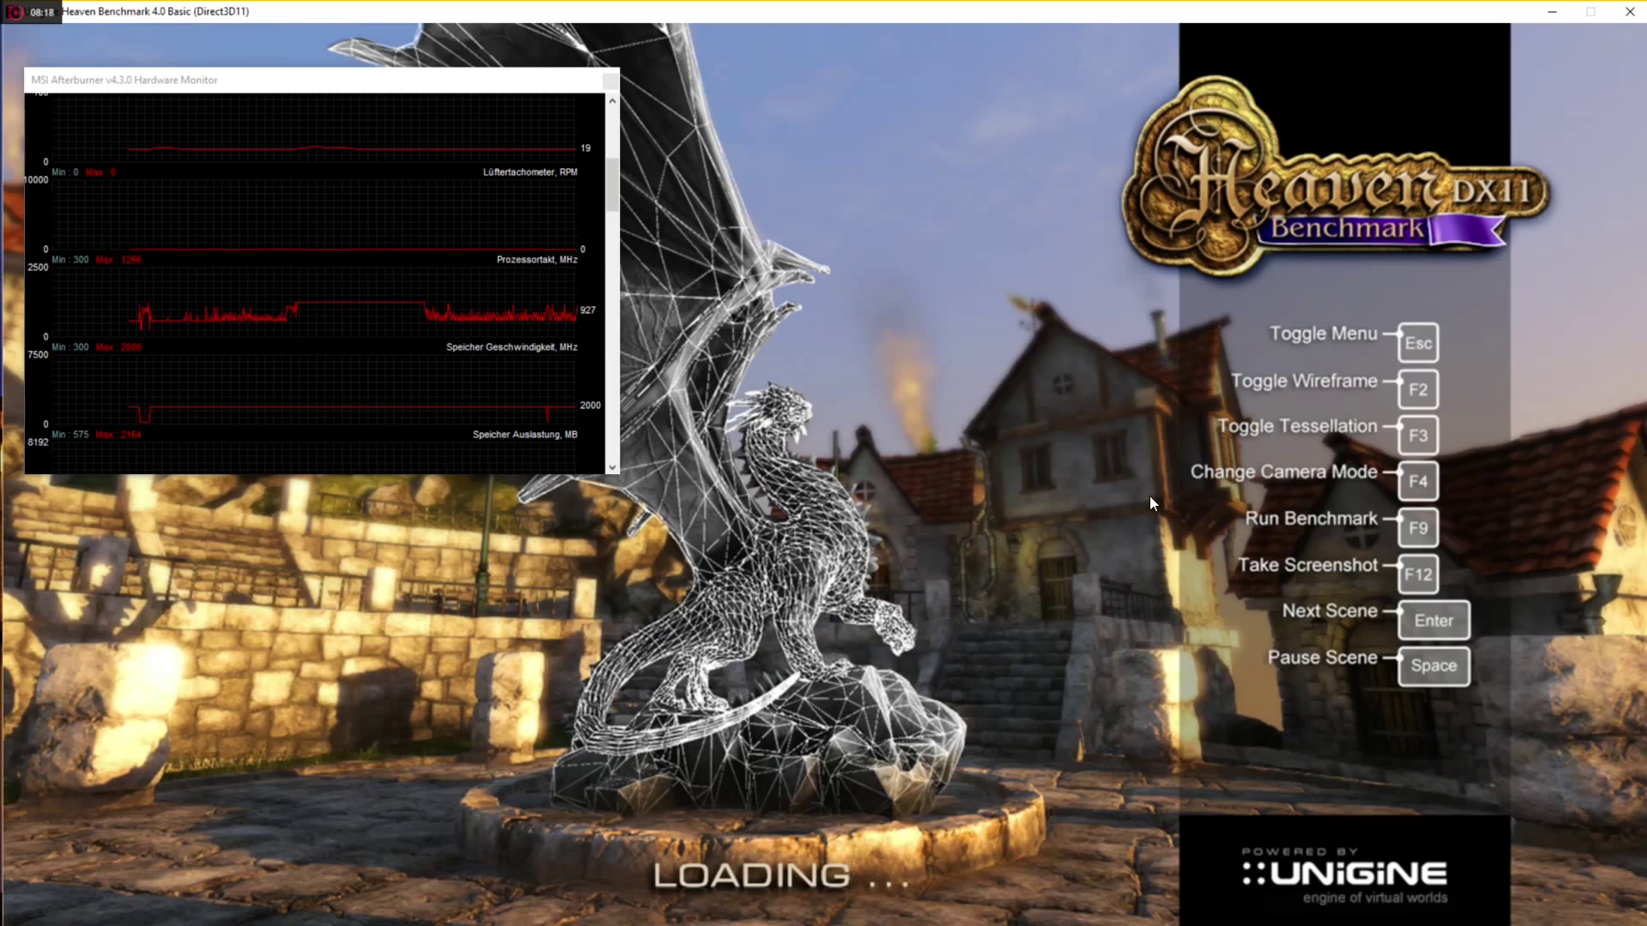
Bring the Afterburner Hardware Monitor window in front of the running Heaven benchmark
left_click(424, 102)
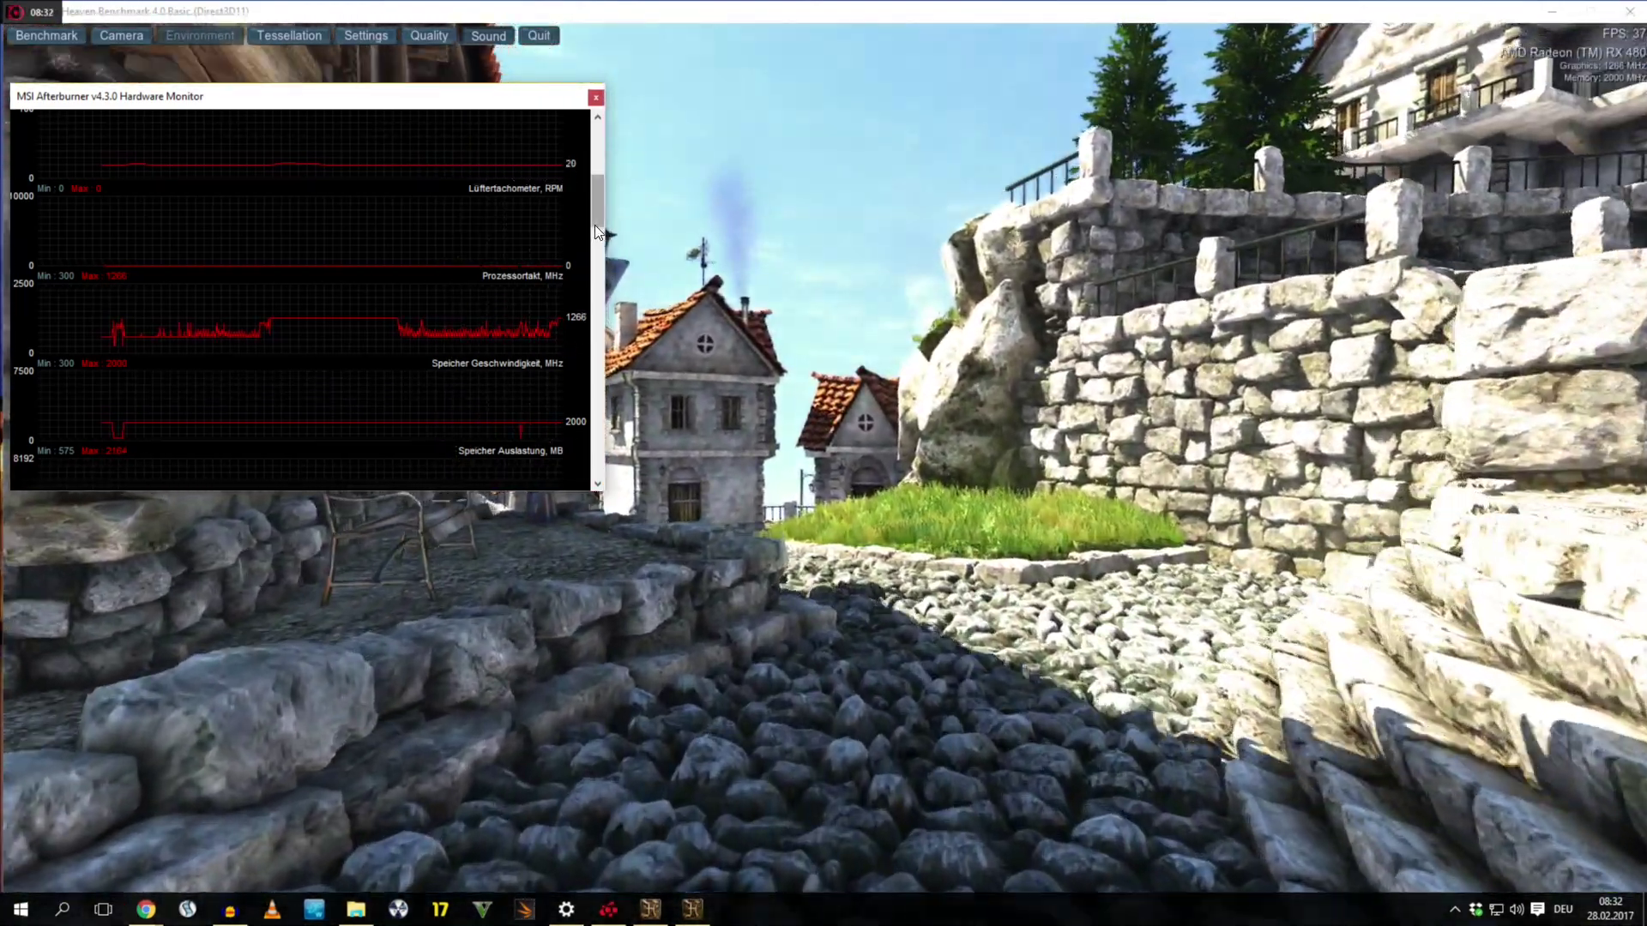
Scroll the Afterburner monitor to show the Power, GPU Temperatur and GPU Auslastung graphs
left_click_drag(594, 224, 600, 153)
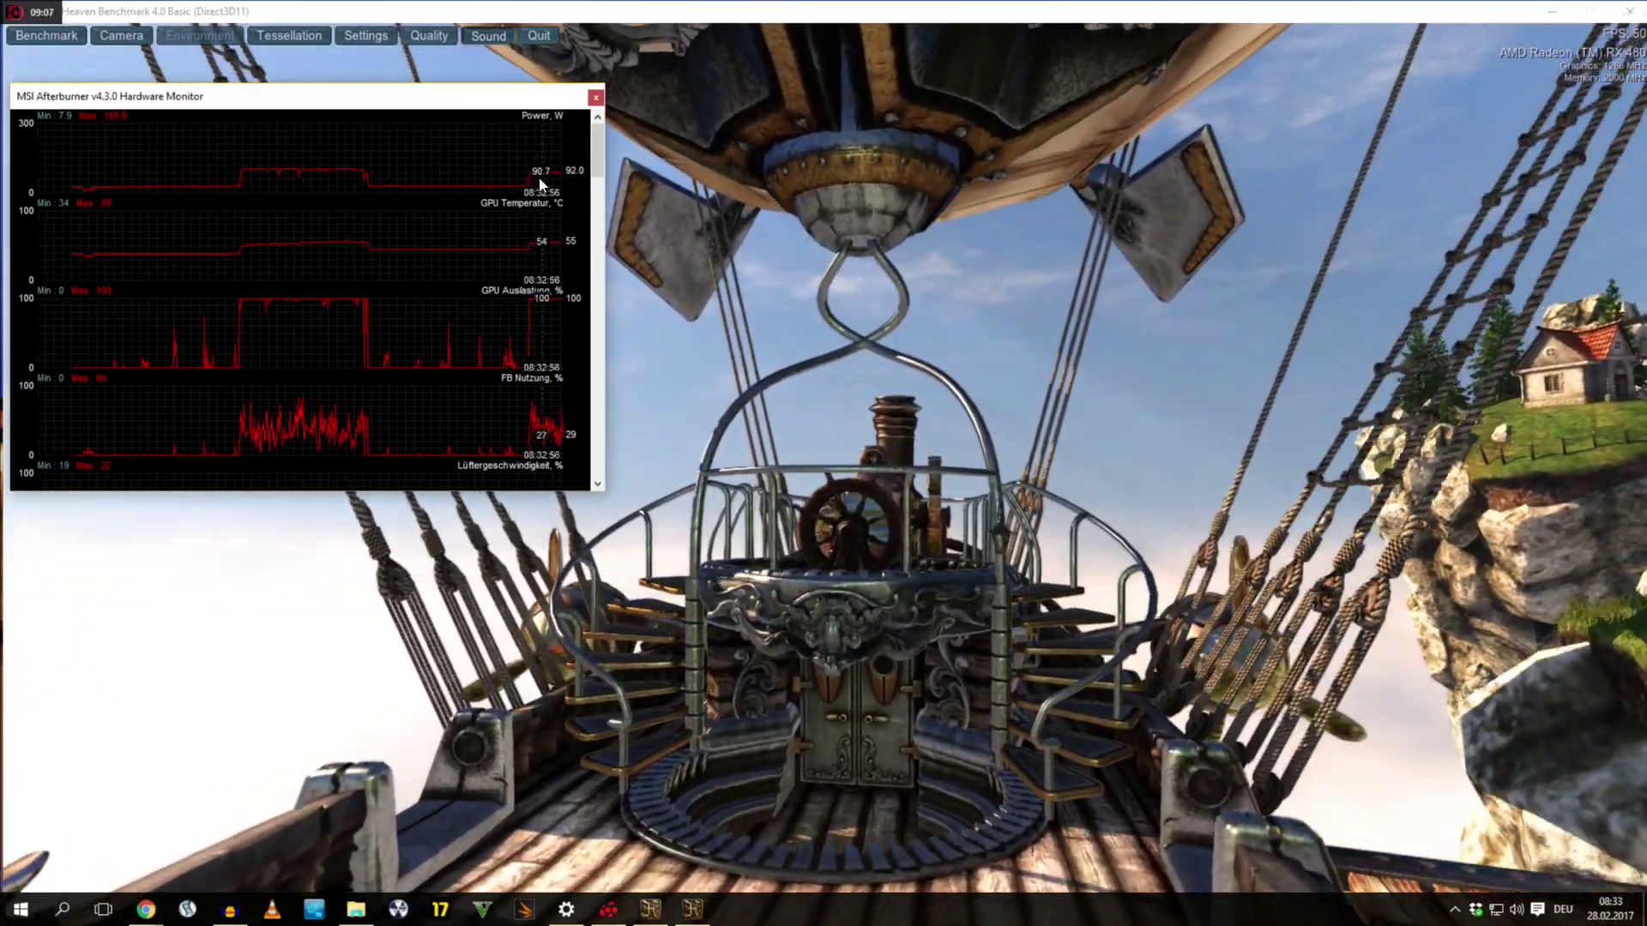
mouse_move(564, 176)
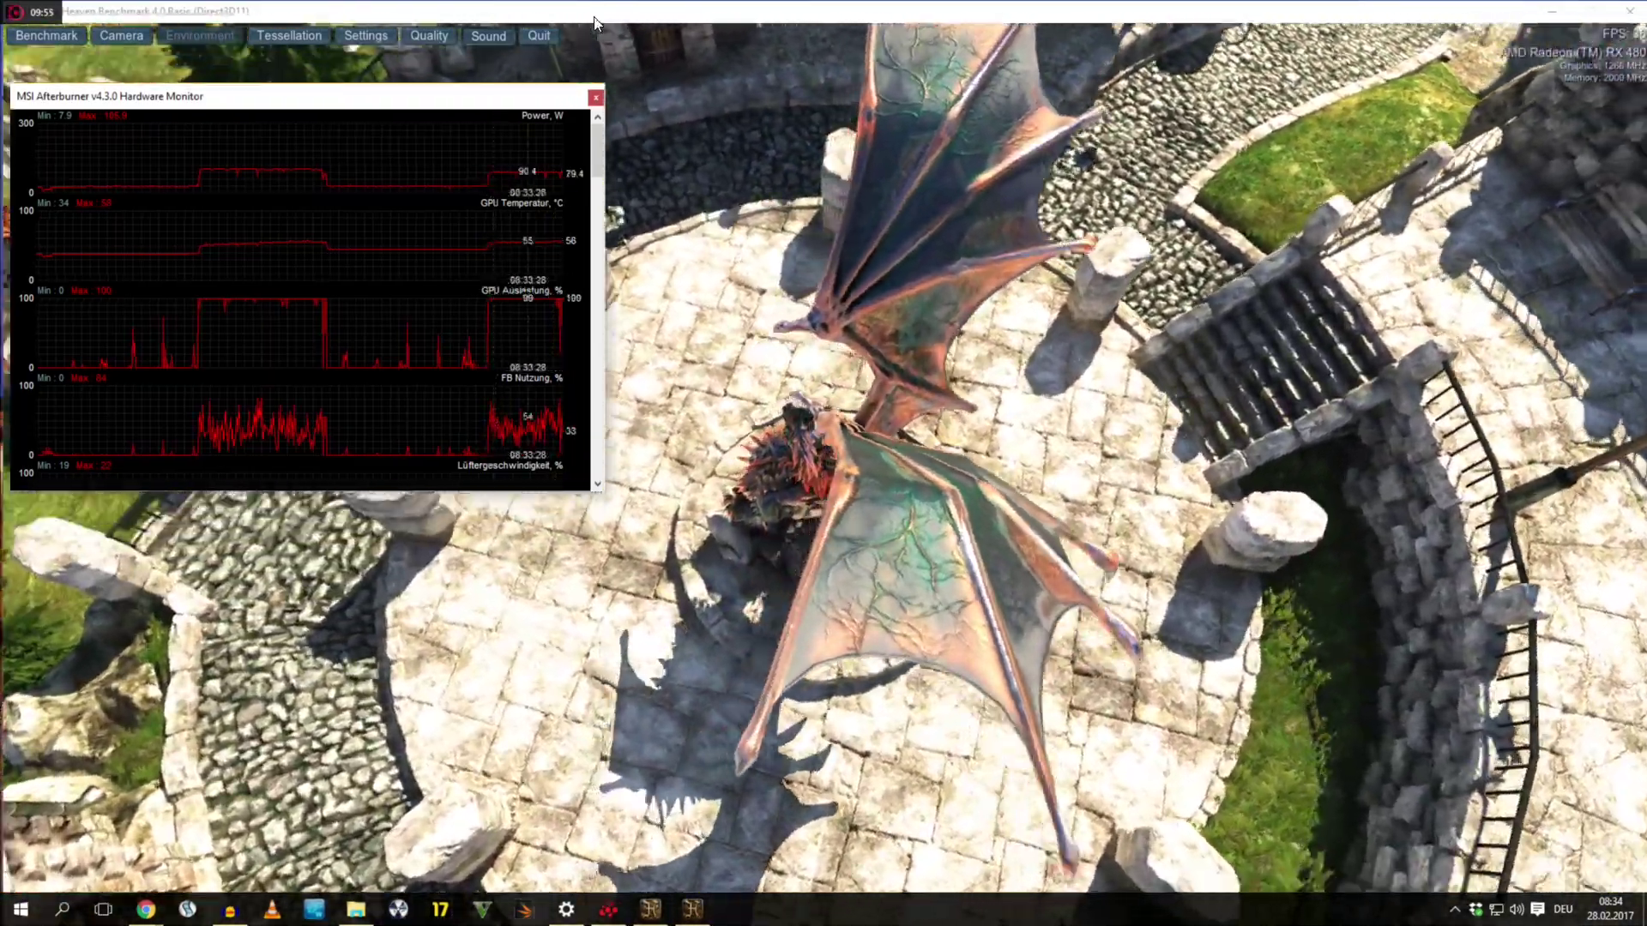
Let the benchmark finish, moving the hardware monitor window right and down, and return to the Heaven launcher
left_click(596, 21)
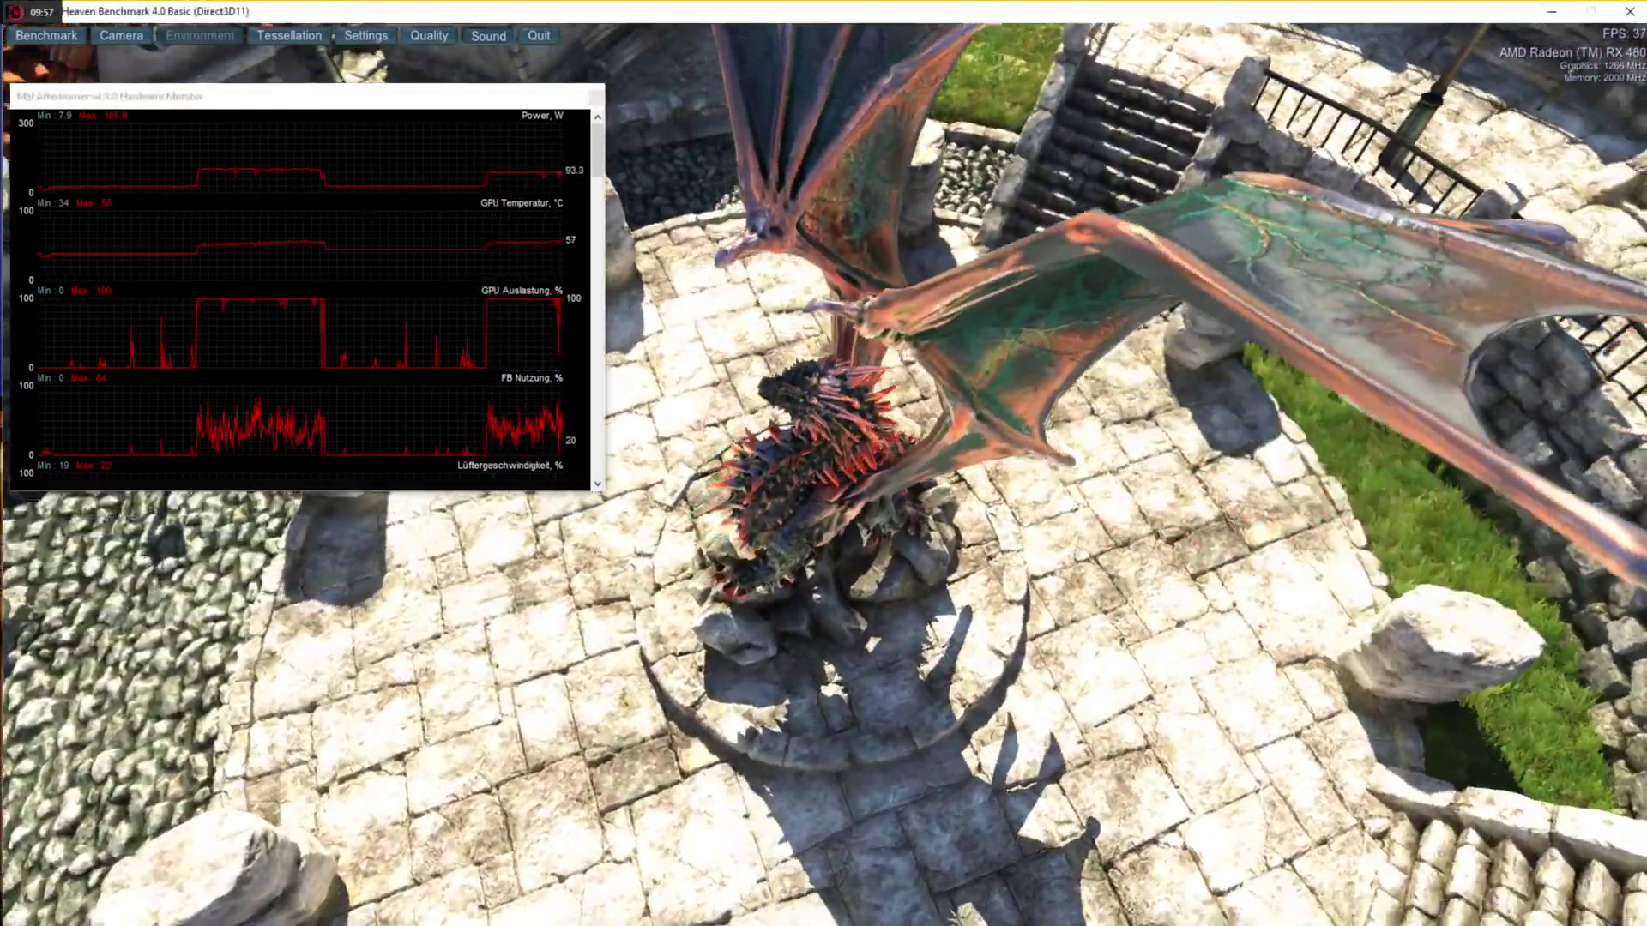
scroll(506, 182, "down", 4)
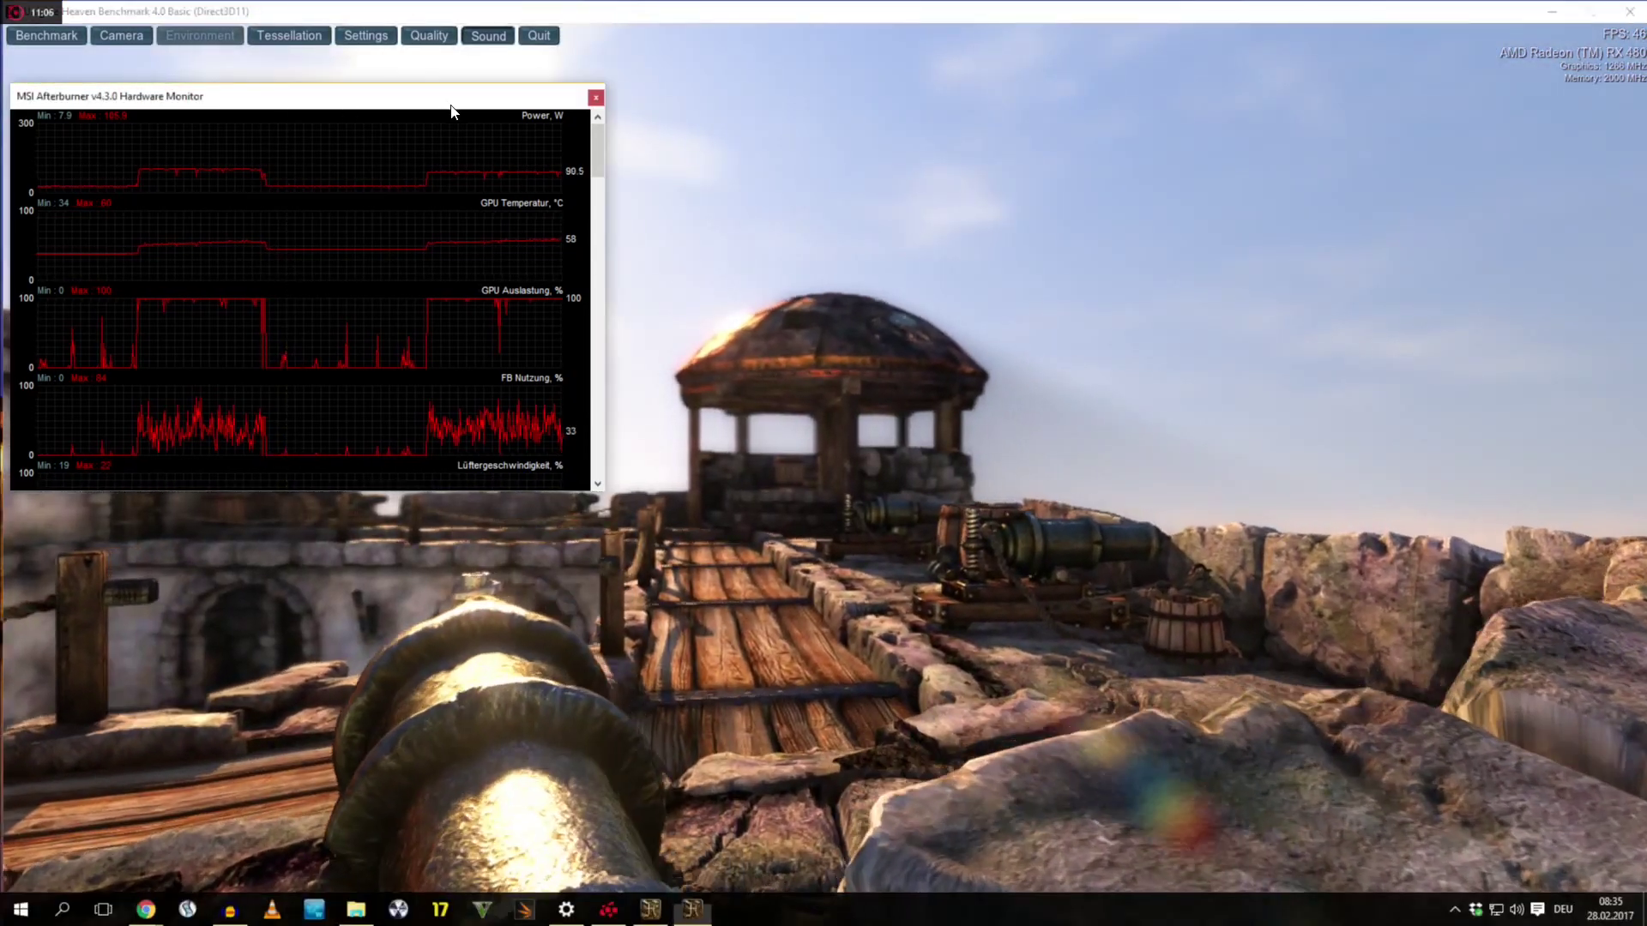
left_click_drag(449, 105, 436, 282)
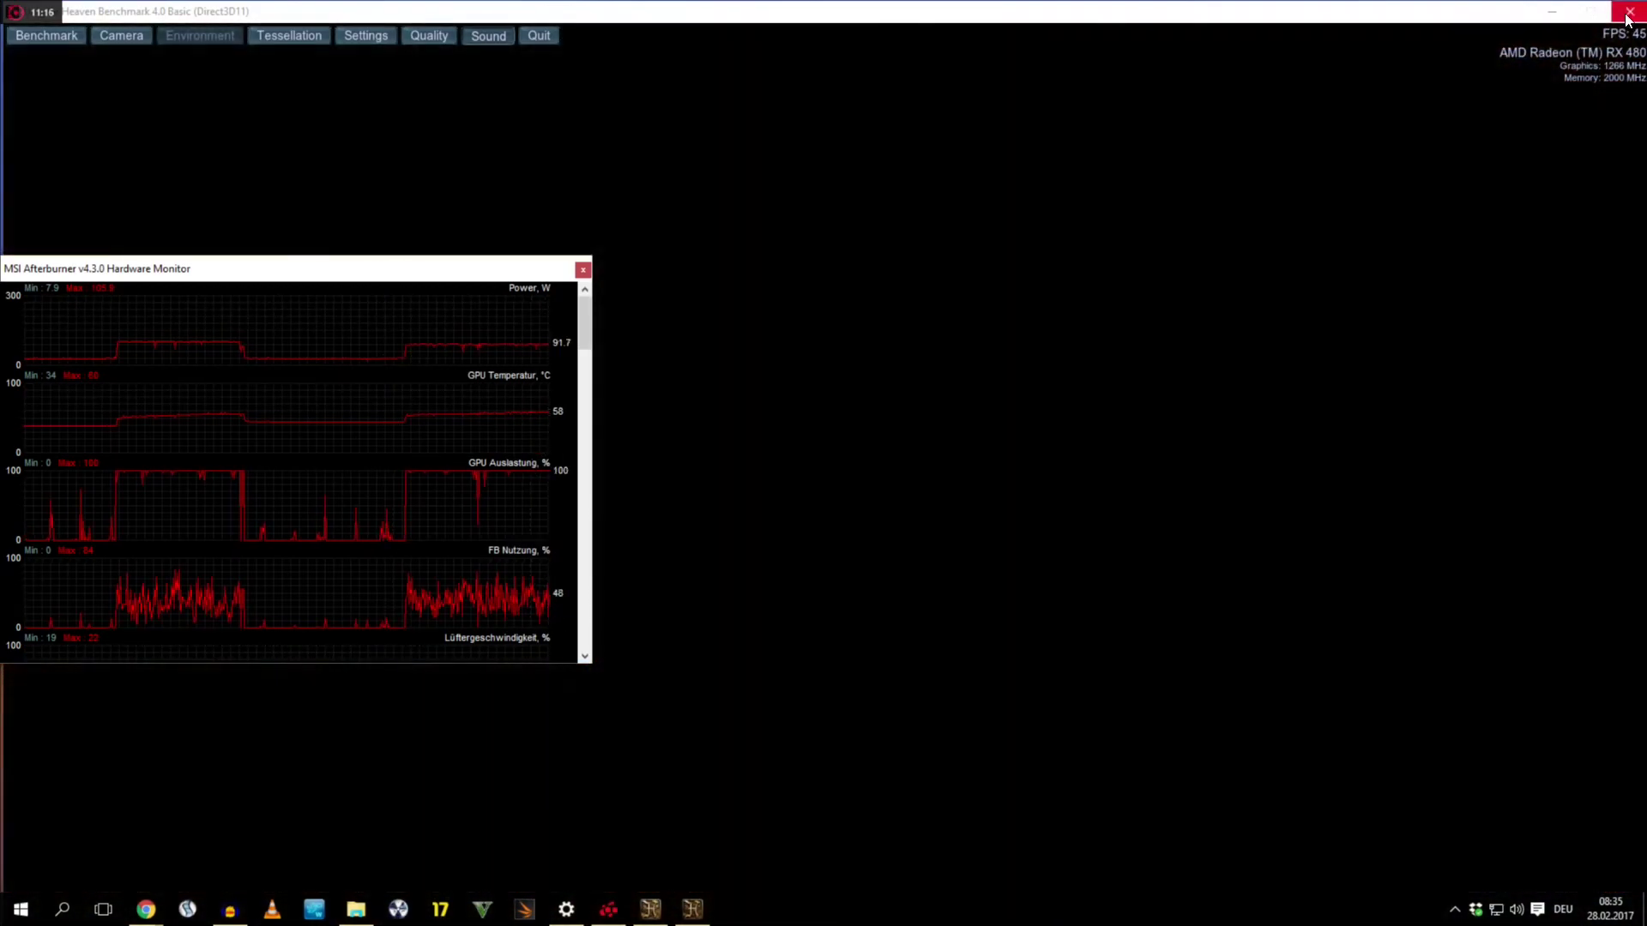
left_click(1628, 14)
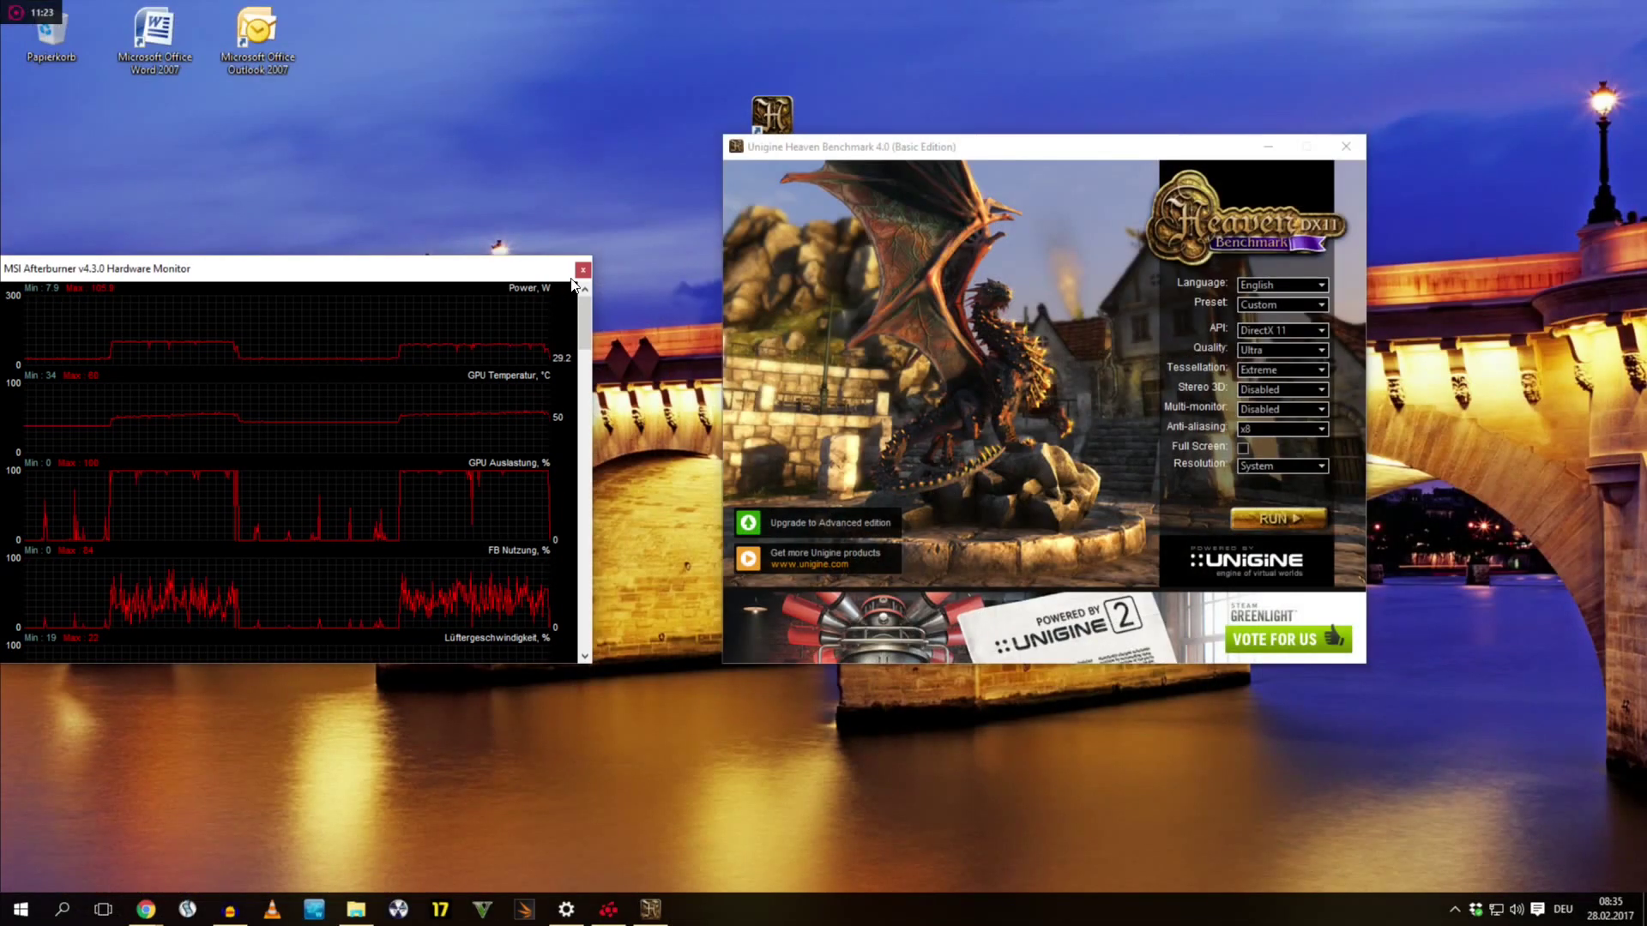
Place the hardware monitor beside the Heaven launcher and read the ~91.5 W power peak
left_click_drag(413, 277, 494, 200)
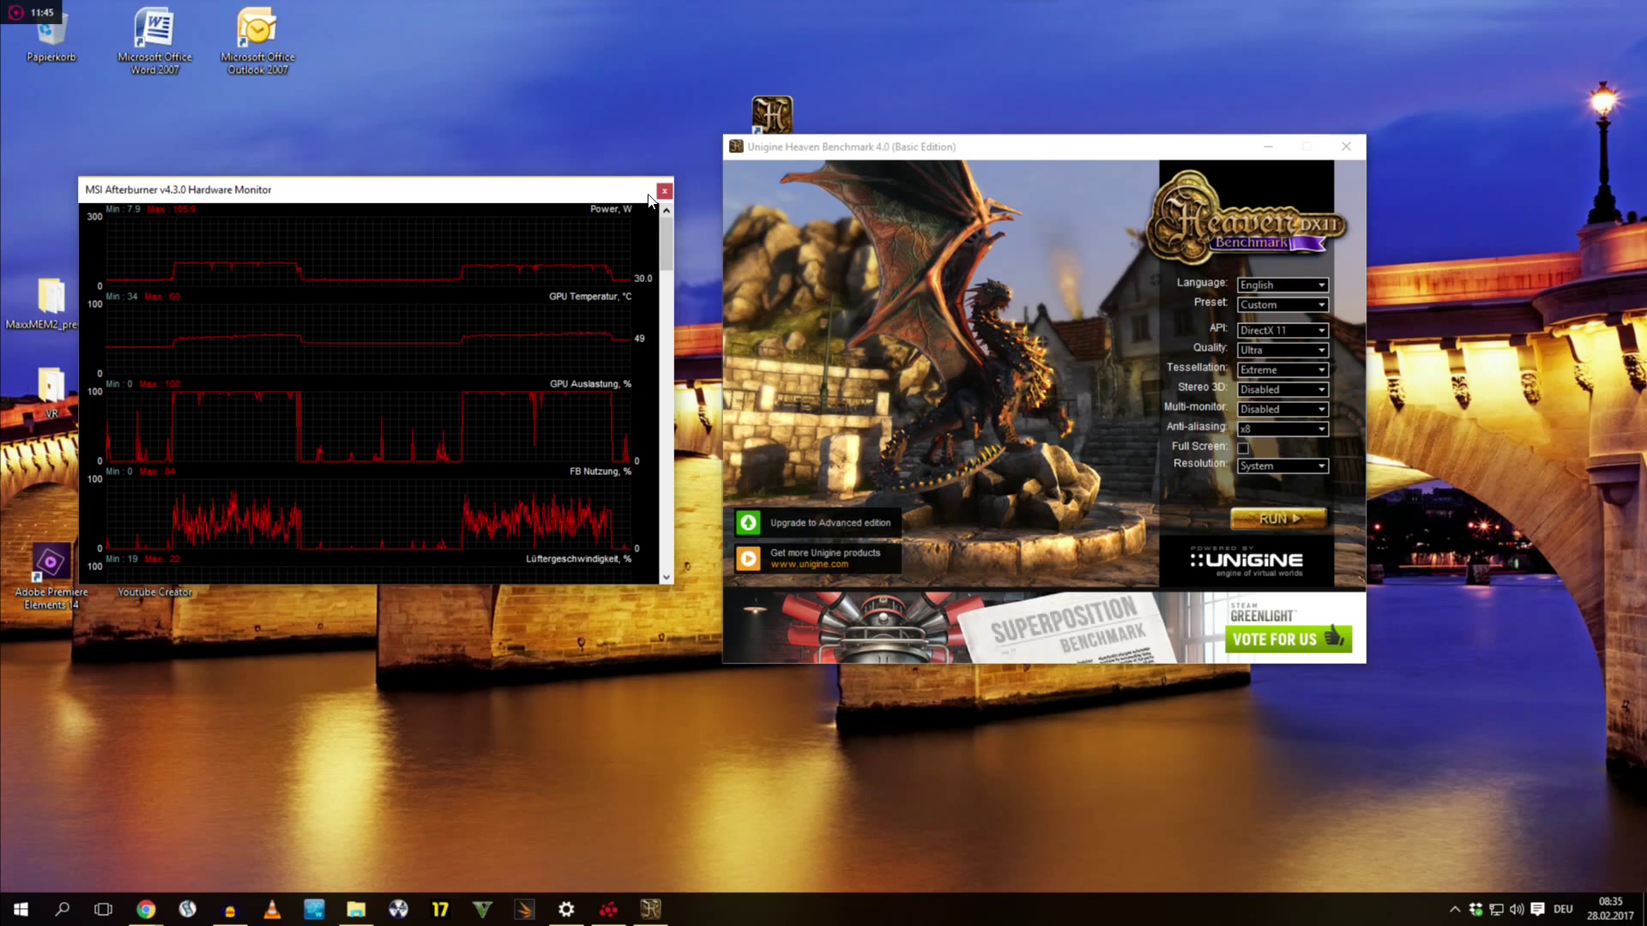
left_click_drag(585, 200, 592, 218)
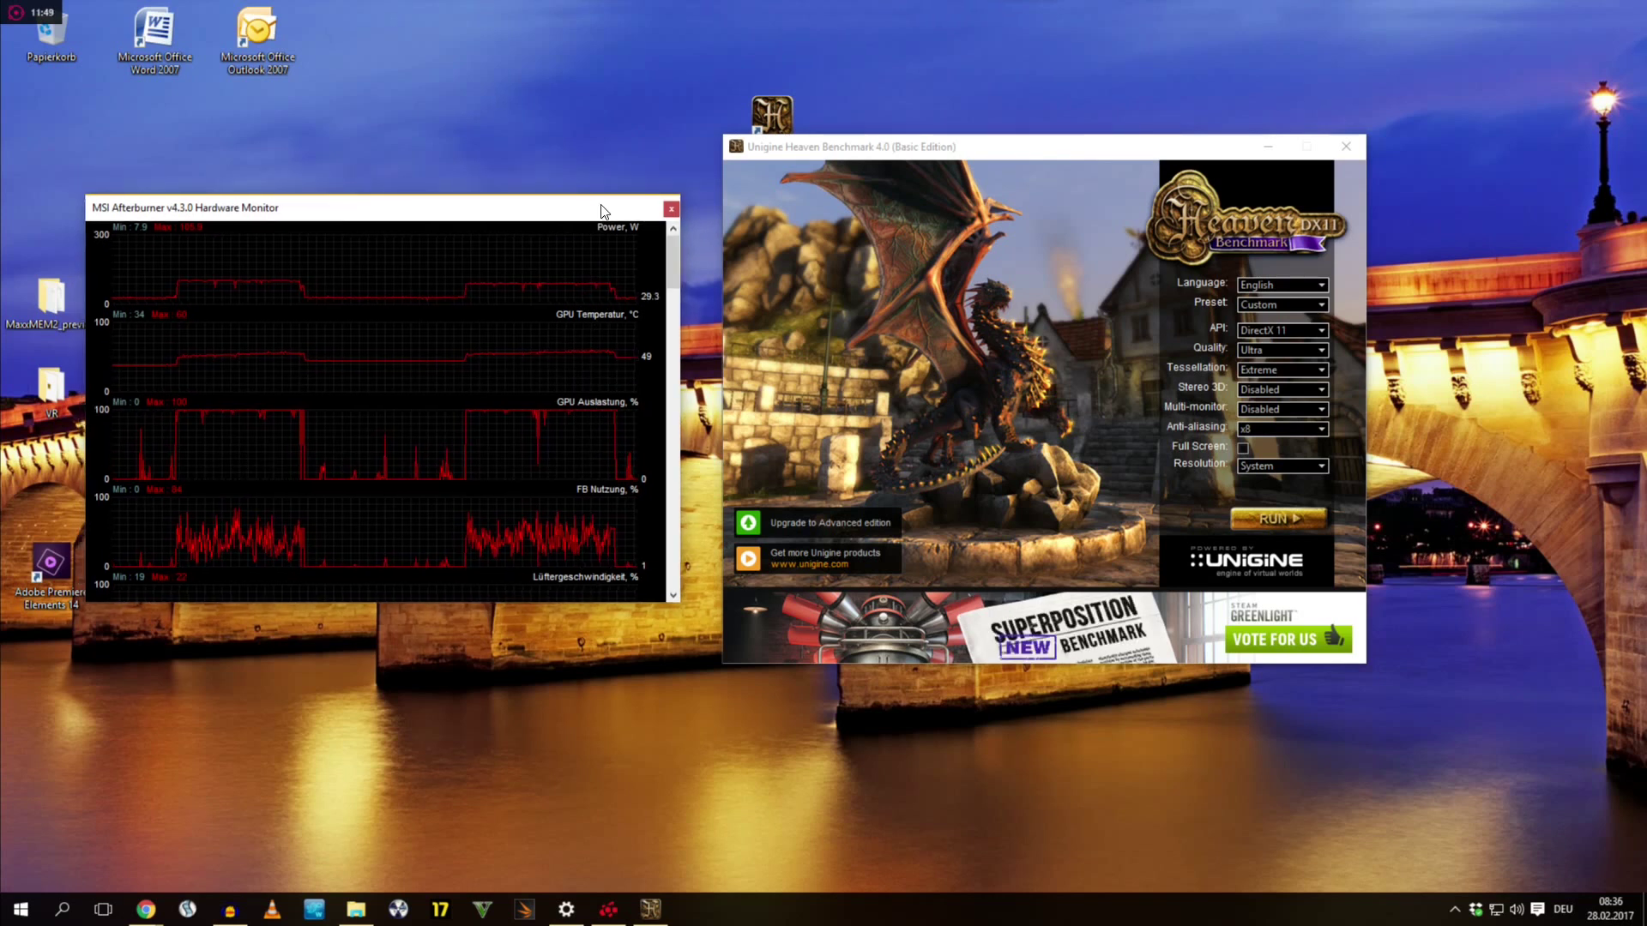
mouse_move(569, 285)
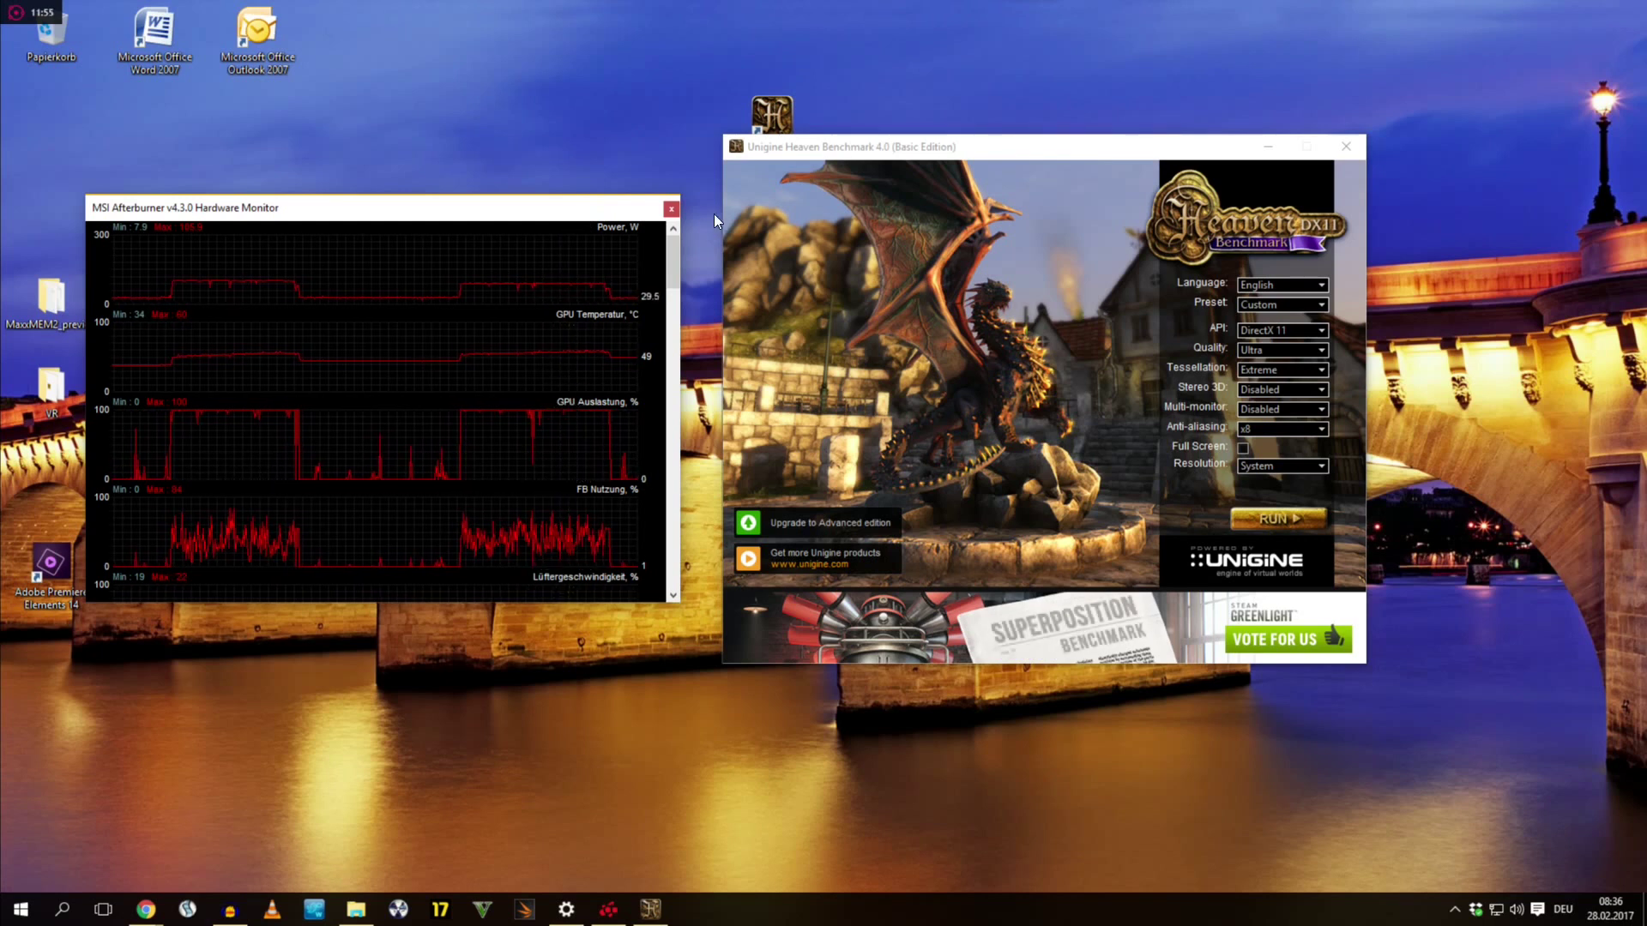
left_click_drag(1129, 148, 1137, 153)
mouse_move(590, 233)
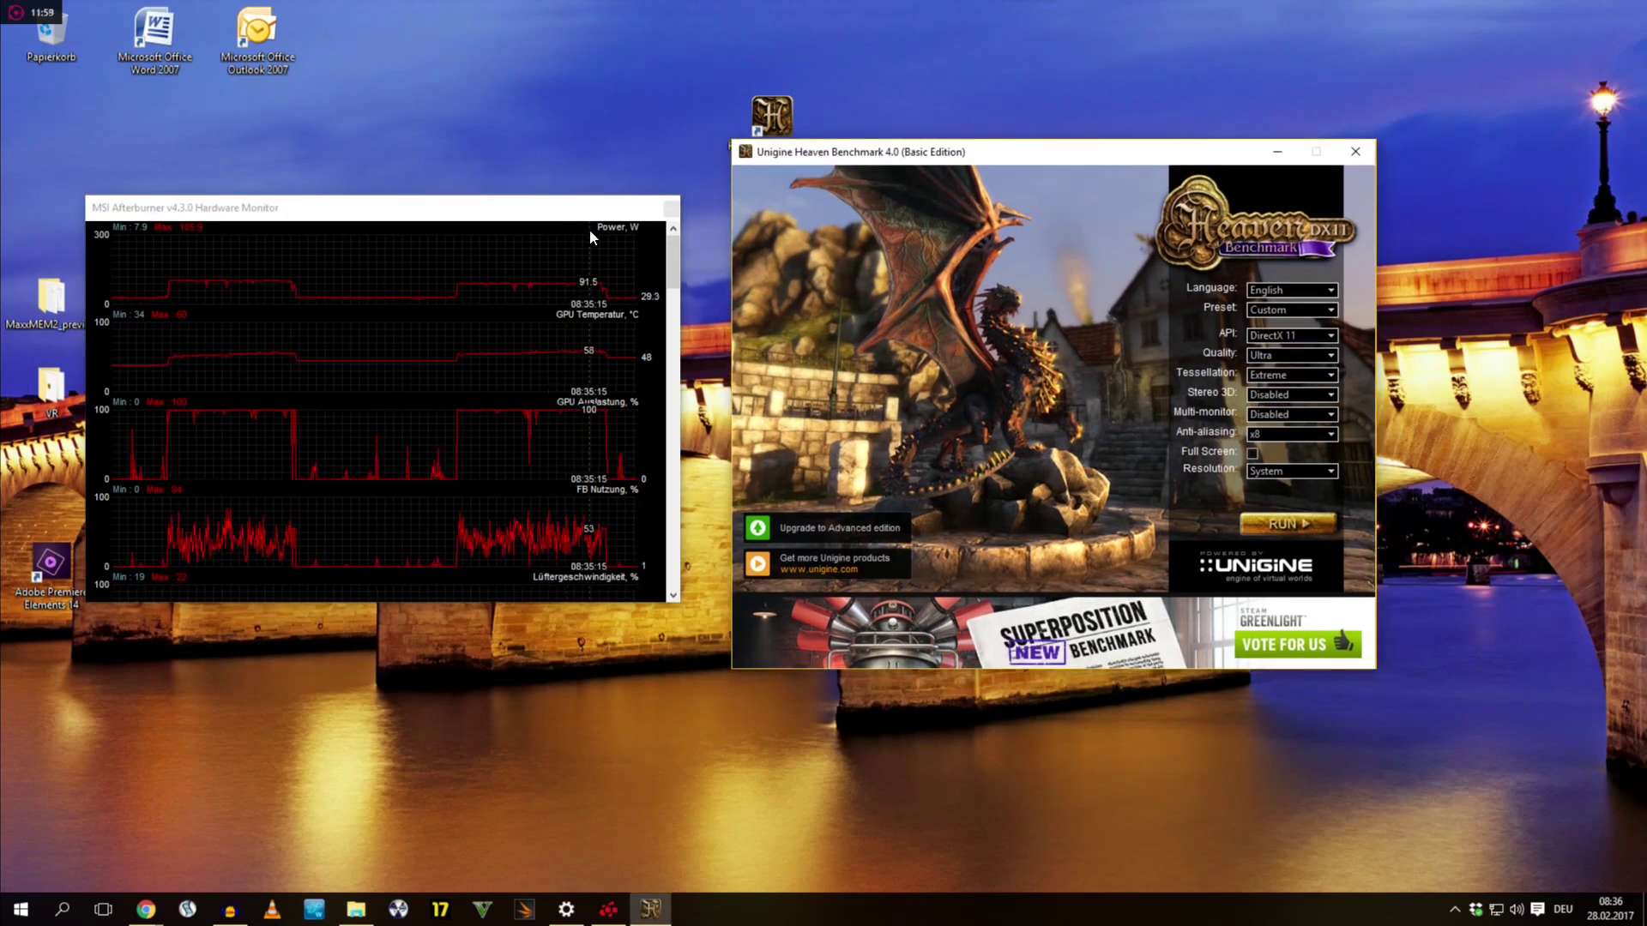